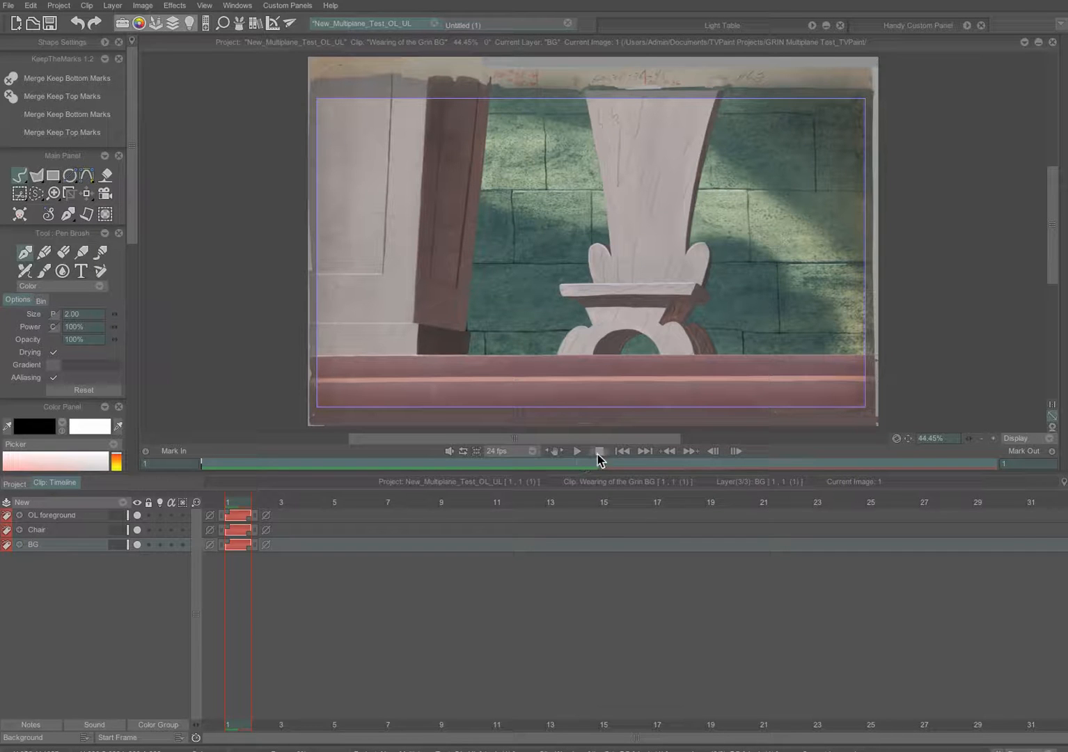
- Open the FX Stack and add the Multi Plane Camera motion effect
left_click_drag(547, 440, 411, 452)
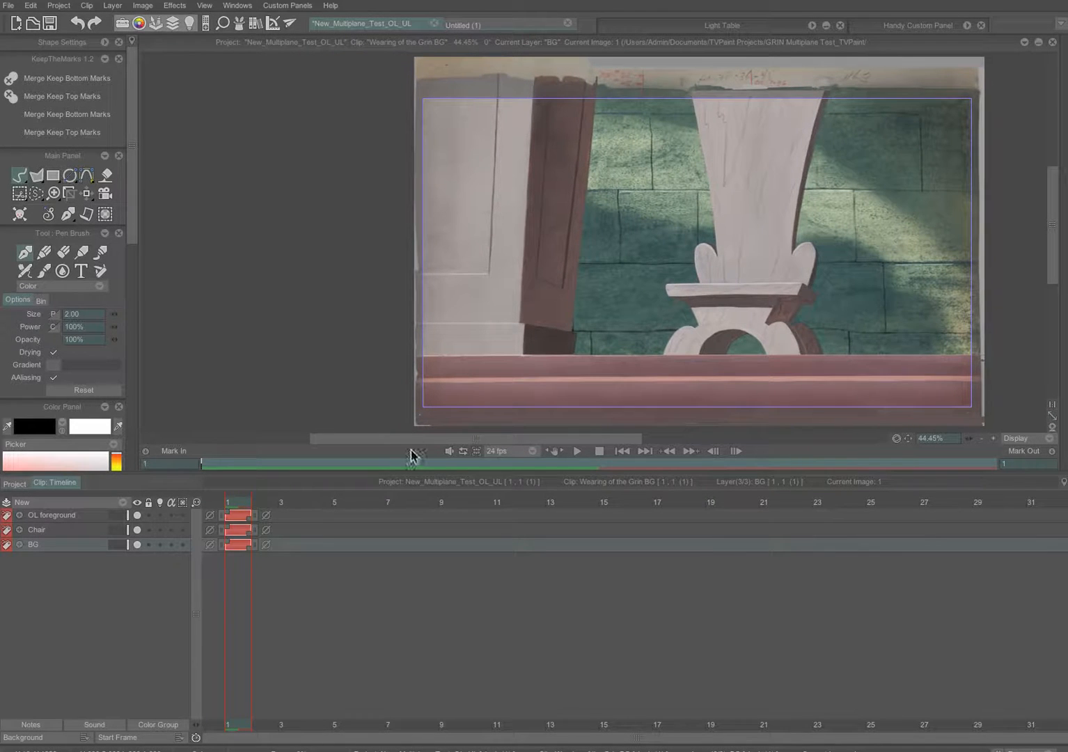
left_click(238, 23)
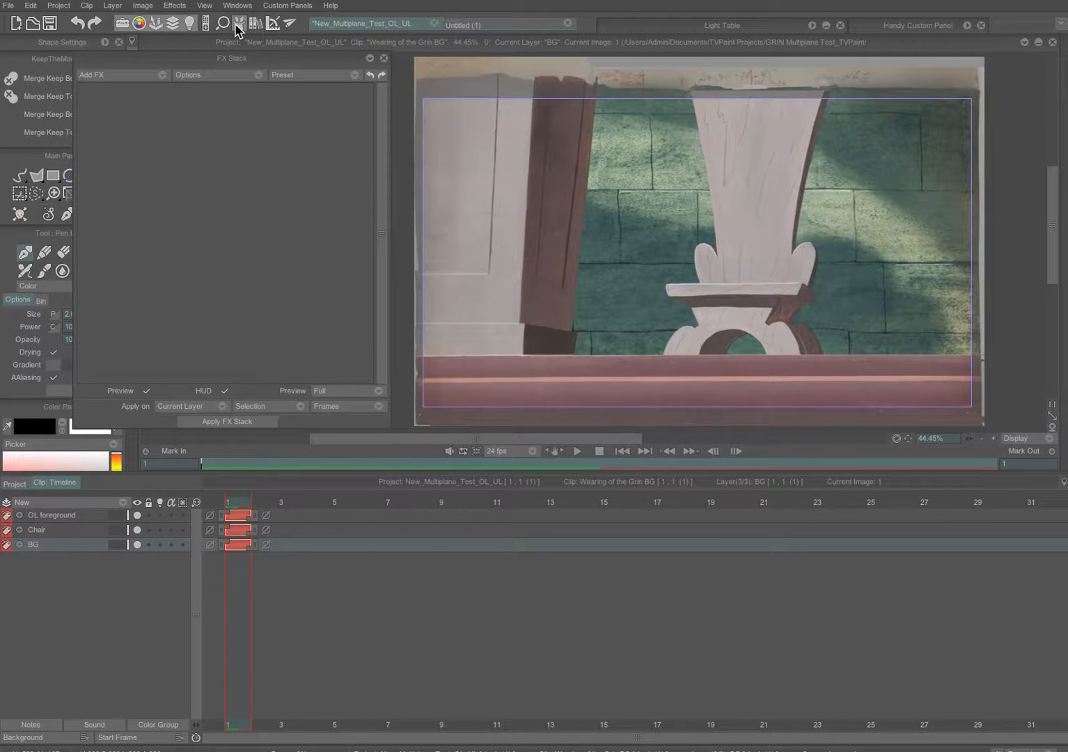
left_click(147, 75)
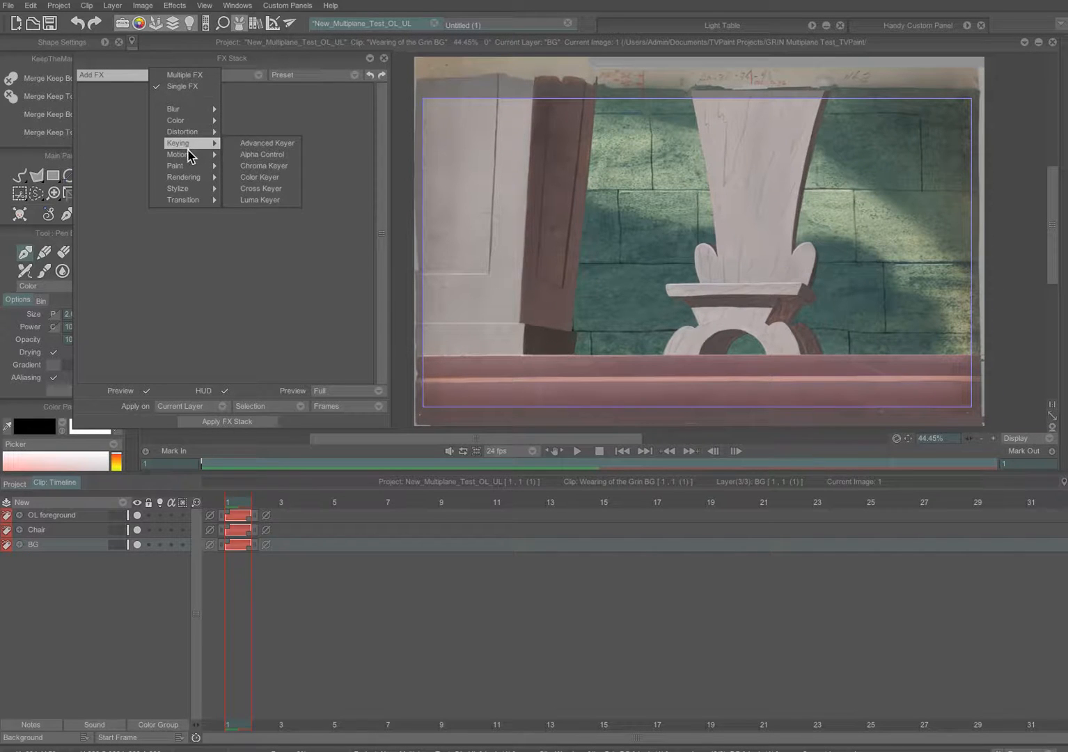
mouse_move(192, 155)
left_click(246, 166)
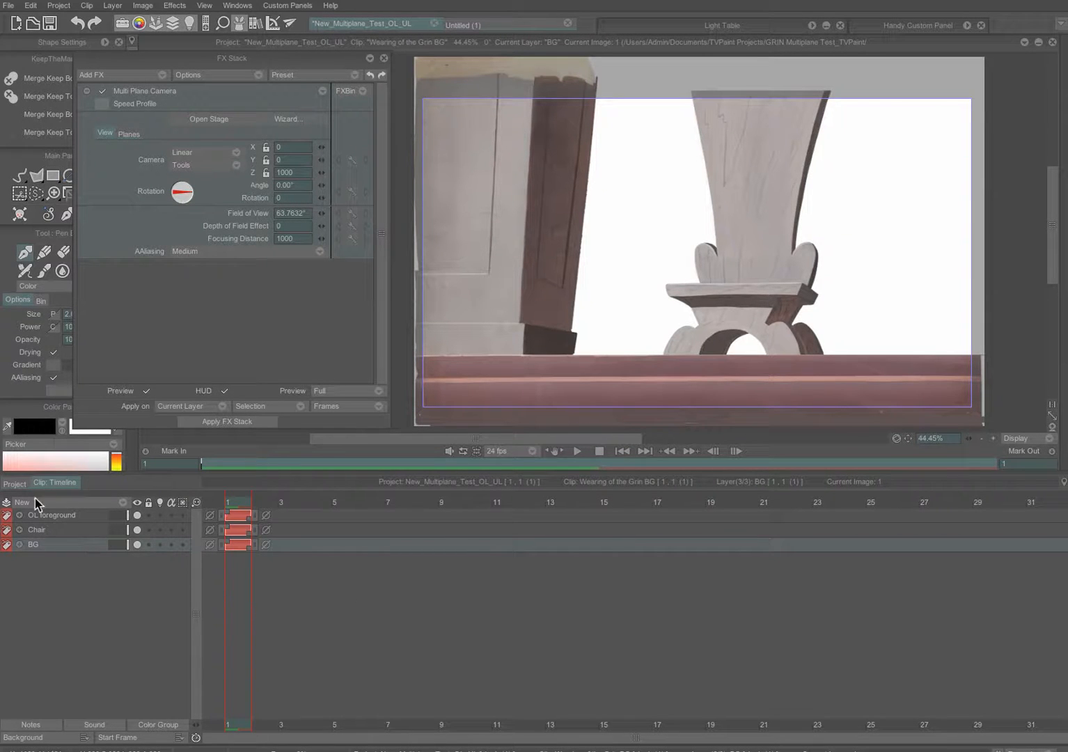
- Hide the OL foreground, Chair and BG layers
left_click(137, 516)
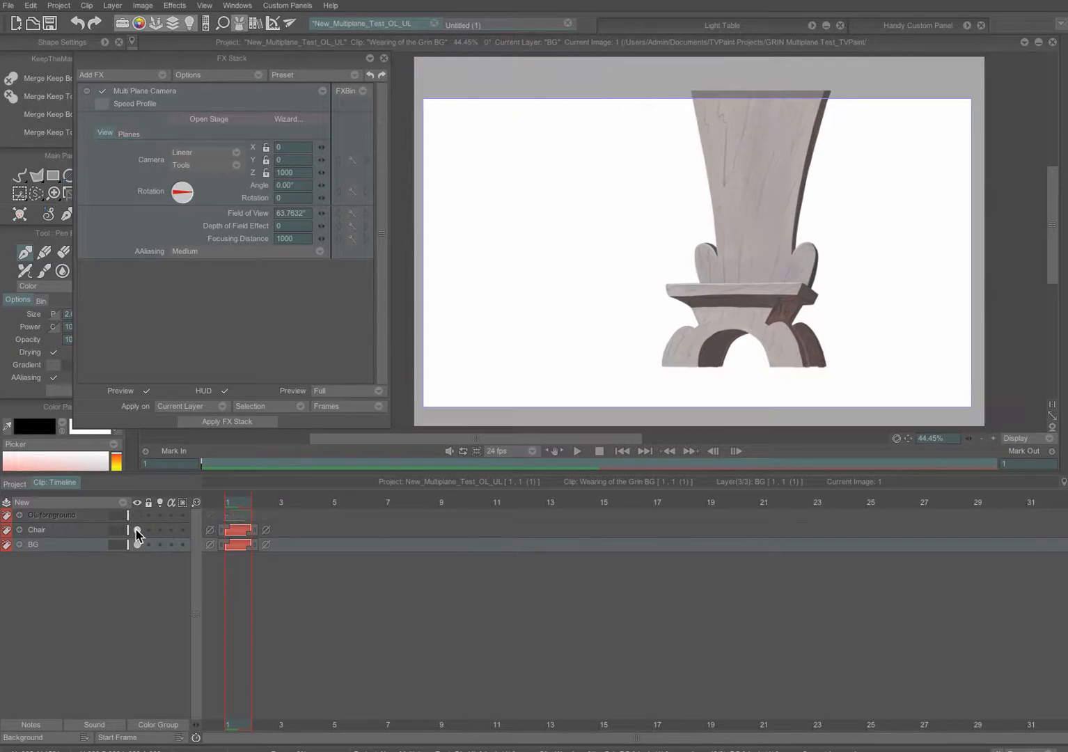
left_click(137, 530)
left_click(137, 544)
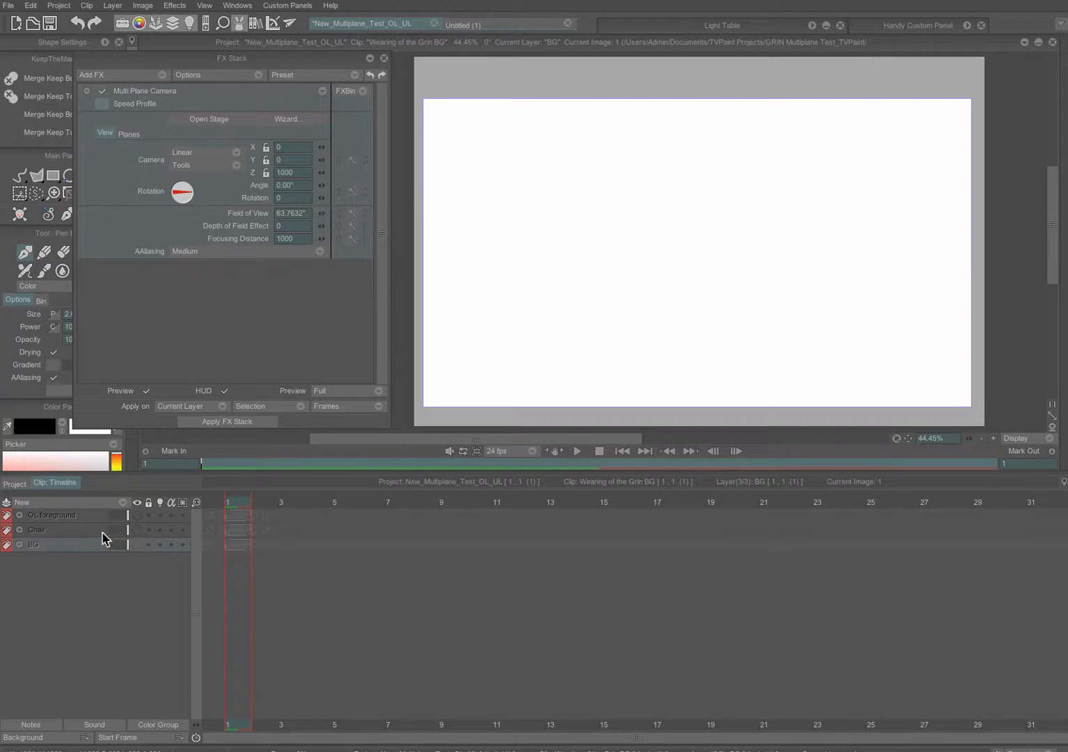
- Create a new animation layer above OL foreground and name it "Multiplane Camera Move"
left_click(61, 515)
left_click(60, 503)
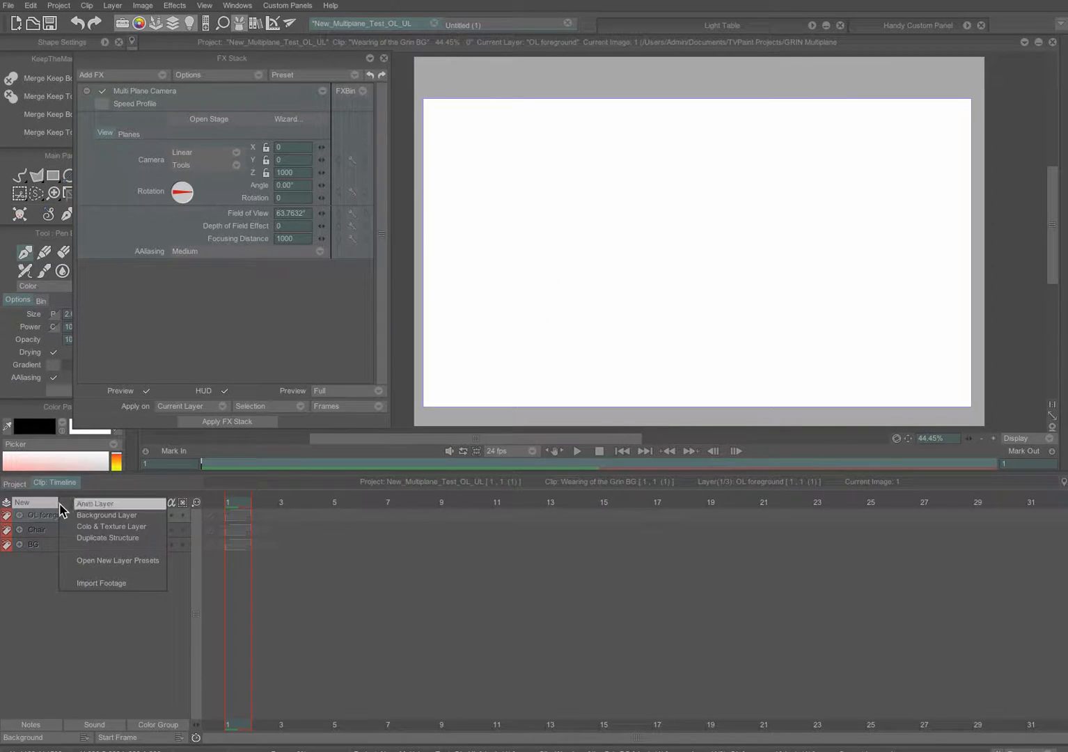
left_click(68, 505)
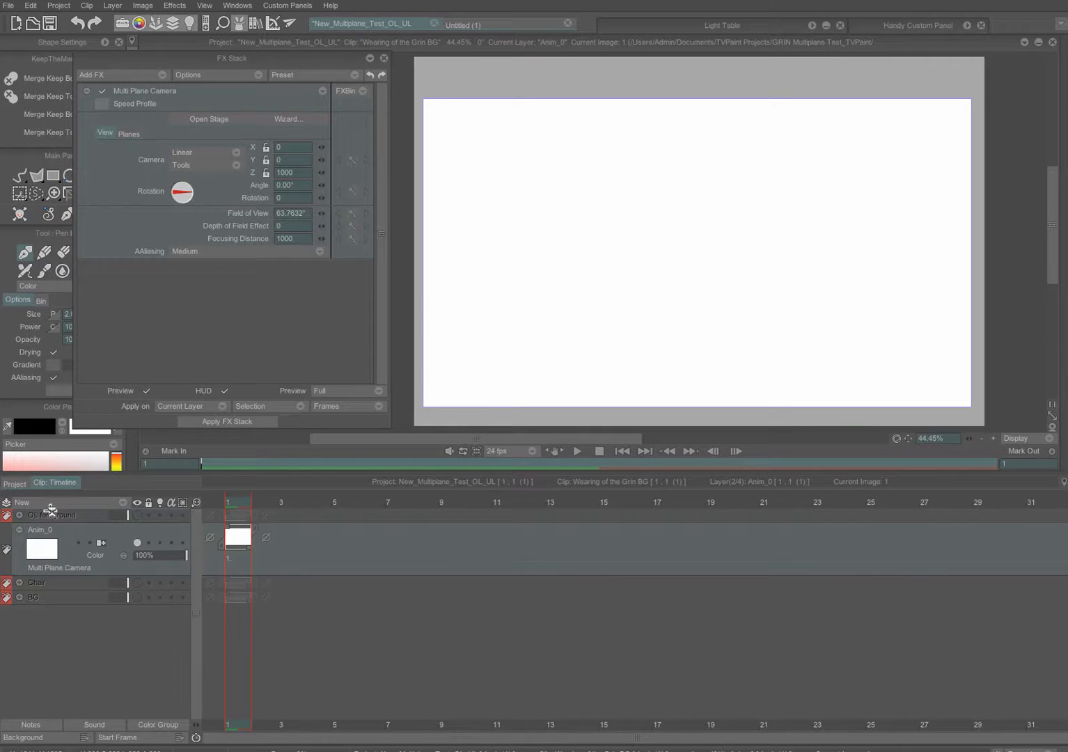
left_click_drag(50, 511, 49, 513)
double_click(43, 519)
type("Mu")
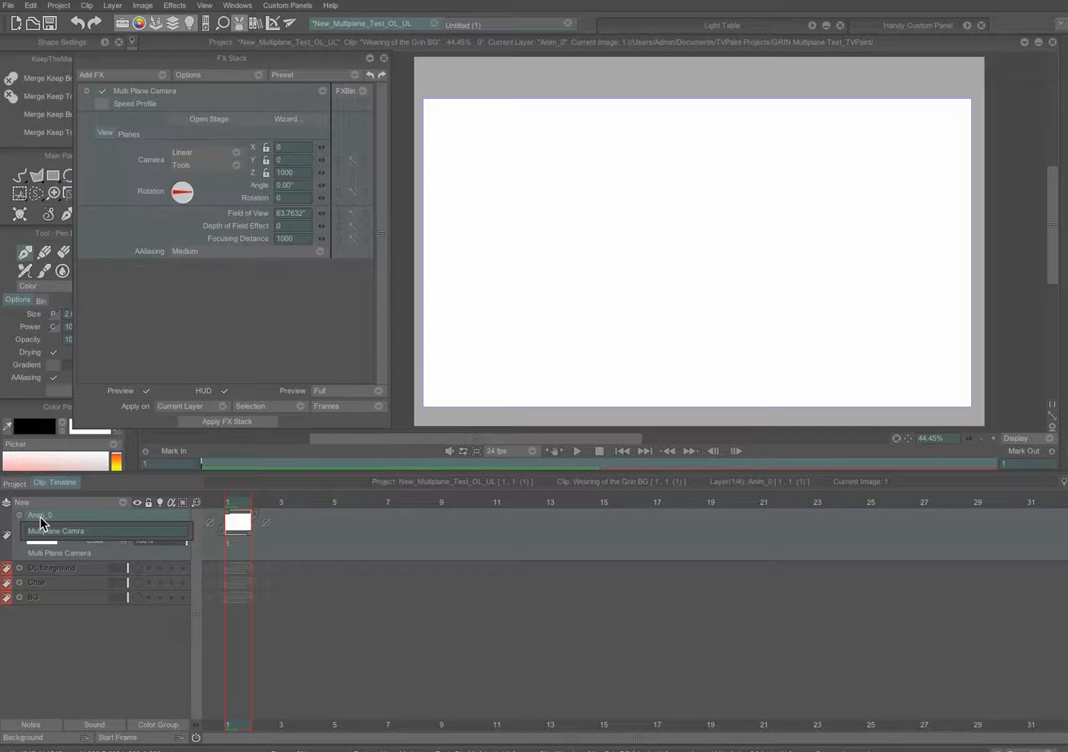
type("ltiplane Camera Move")
key("Return")
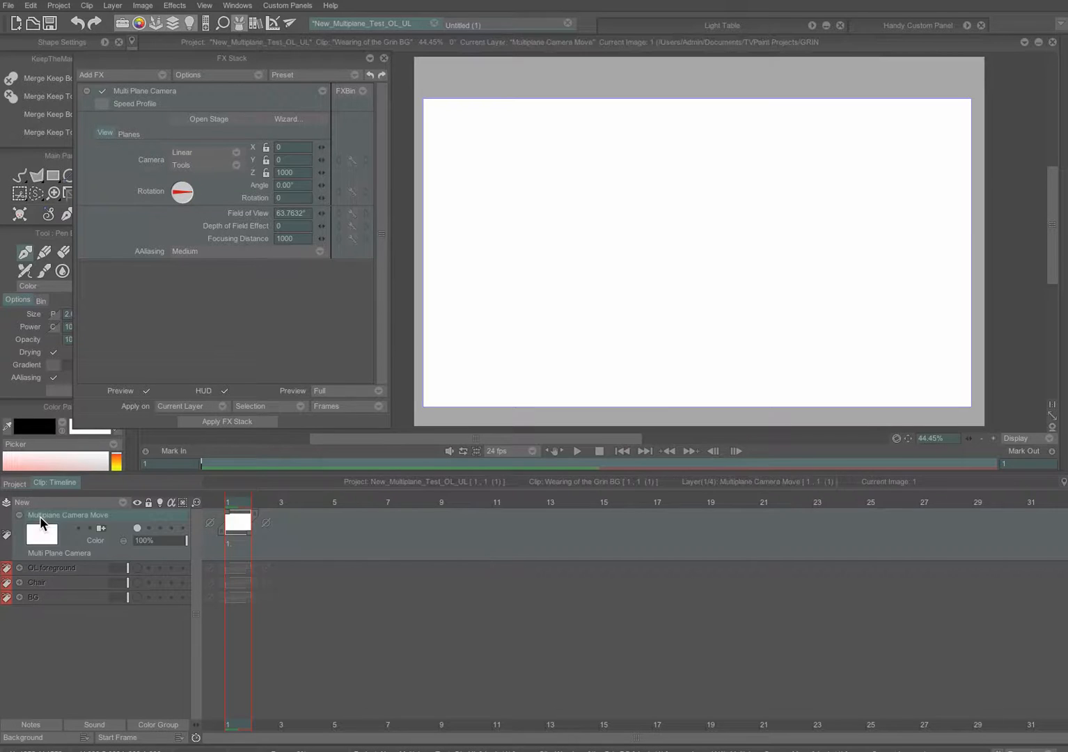
- Set the exposure of the Multiplane Camera Move layer's image to 160 frames
right_click(242, 515)
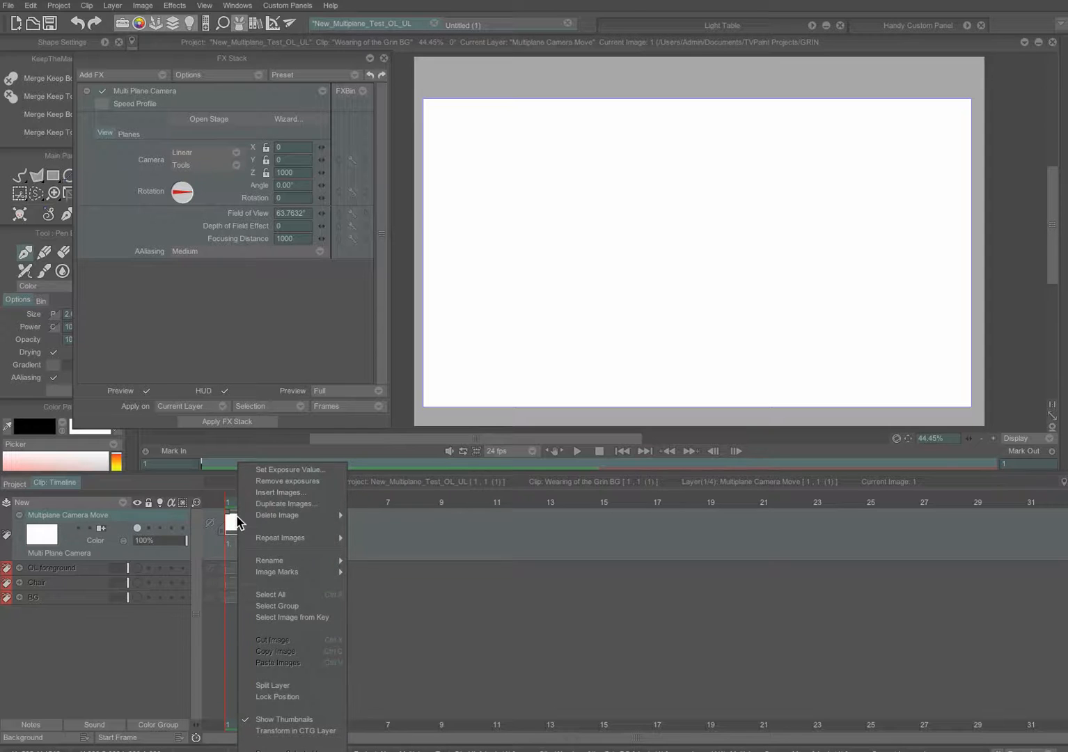
left_click(303, 471)
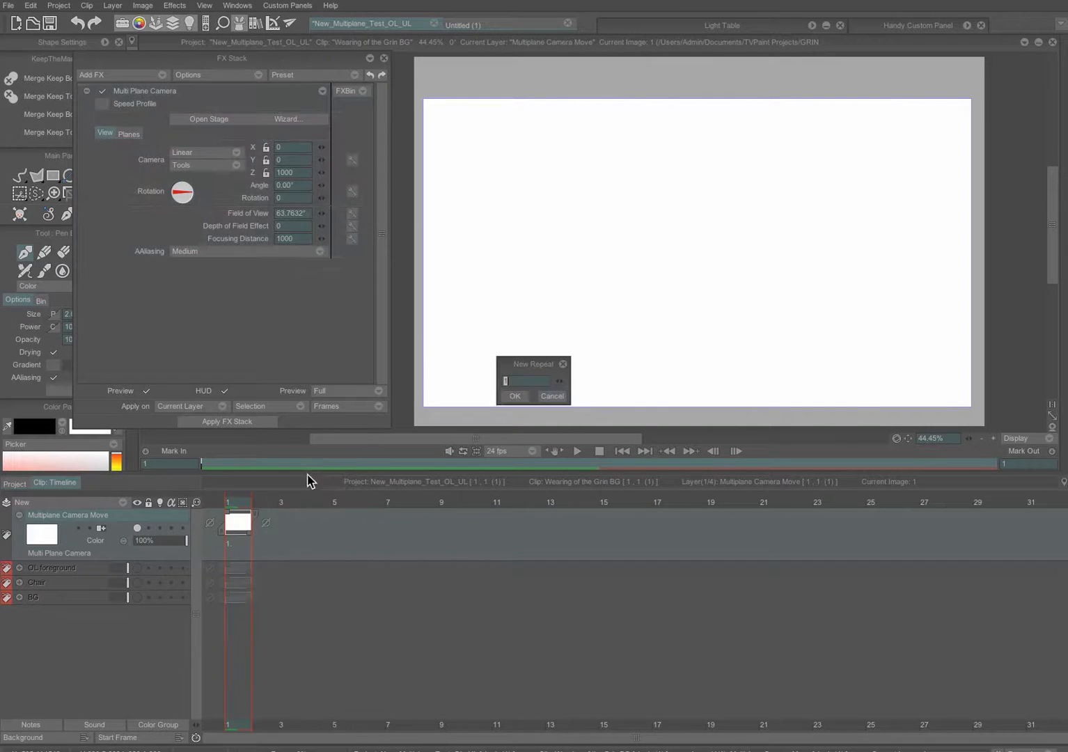
type("160")
left_click(519, 397)
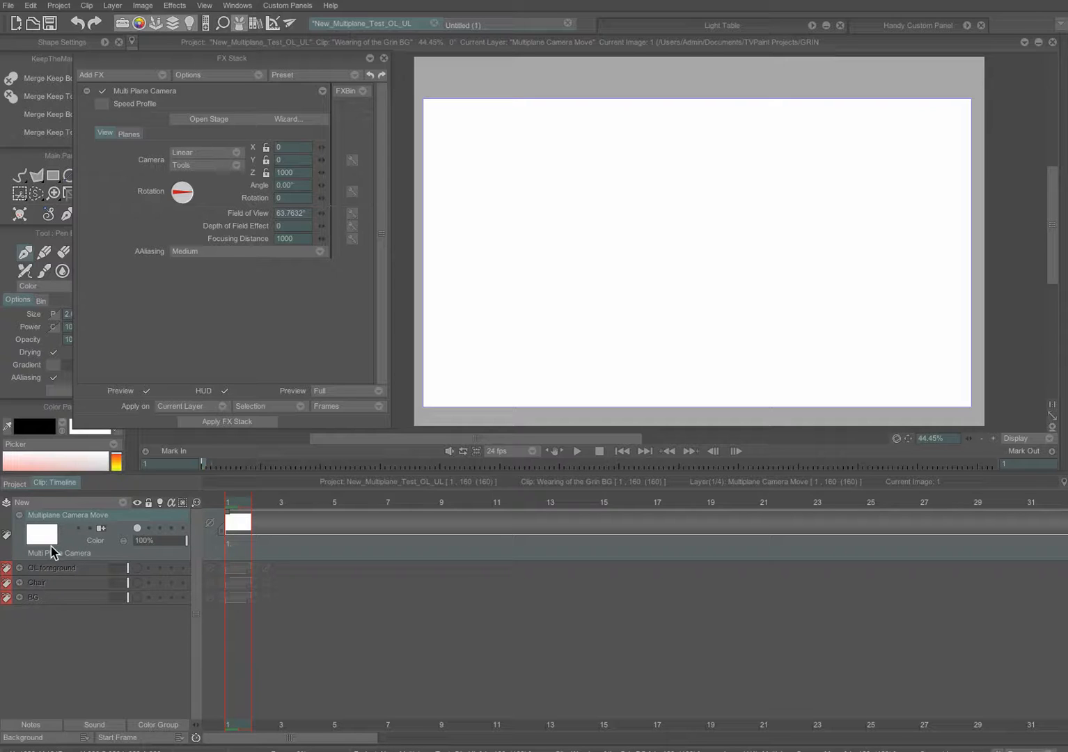
- Stage the OL foreground, Chair and BG layers with the multiplane wizard at Z depths -100, -200 and -300, excluding Multiplane Camera Move
left_click(291, 120)
left_click_drag(512, 338, 551, 241)
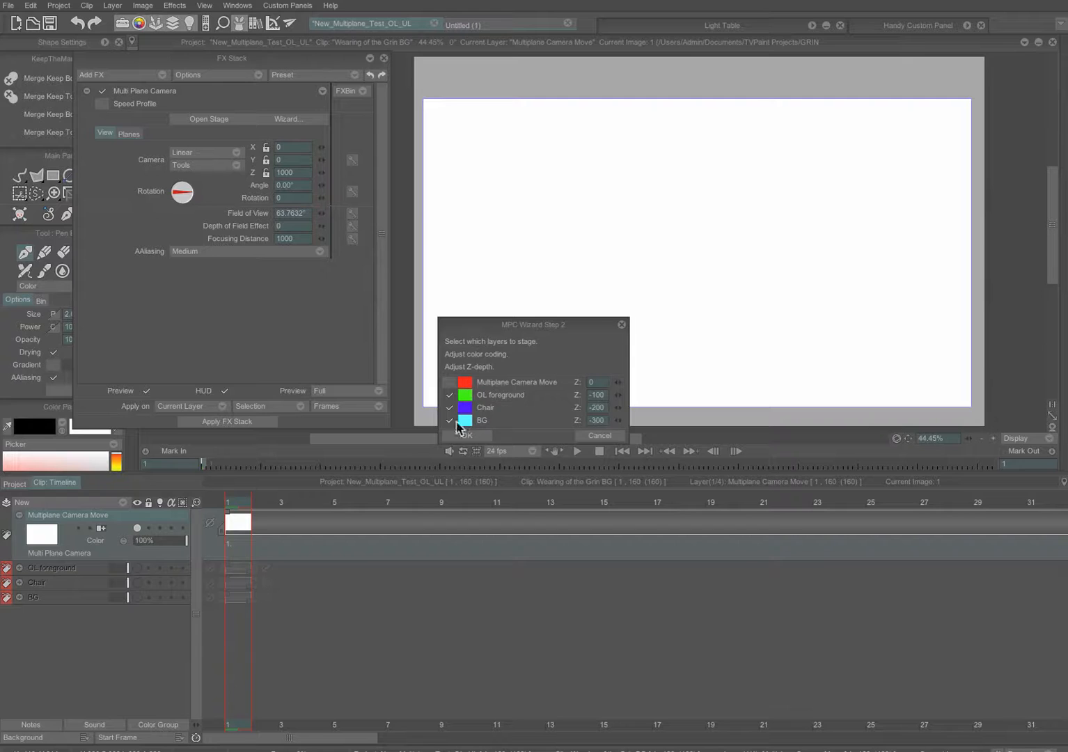
left_click(468, 436)
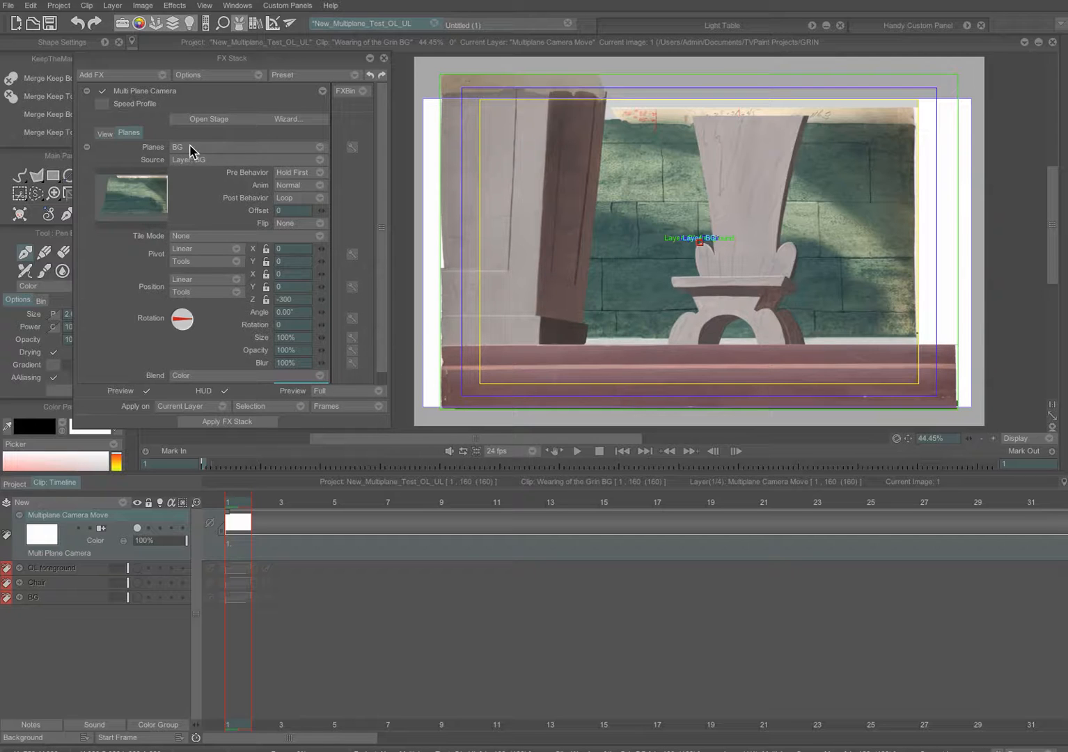
- Open the stage view and move the camera closer to the staged planes in the side view
left_click(209, 120)
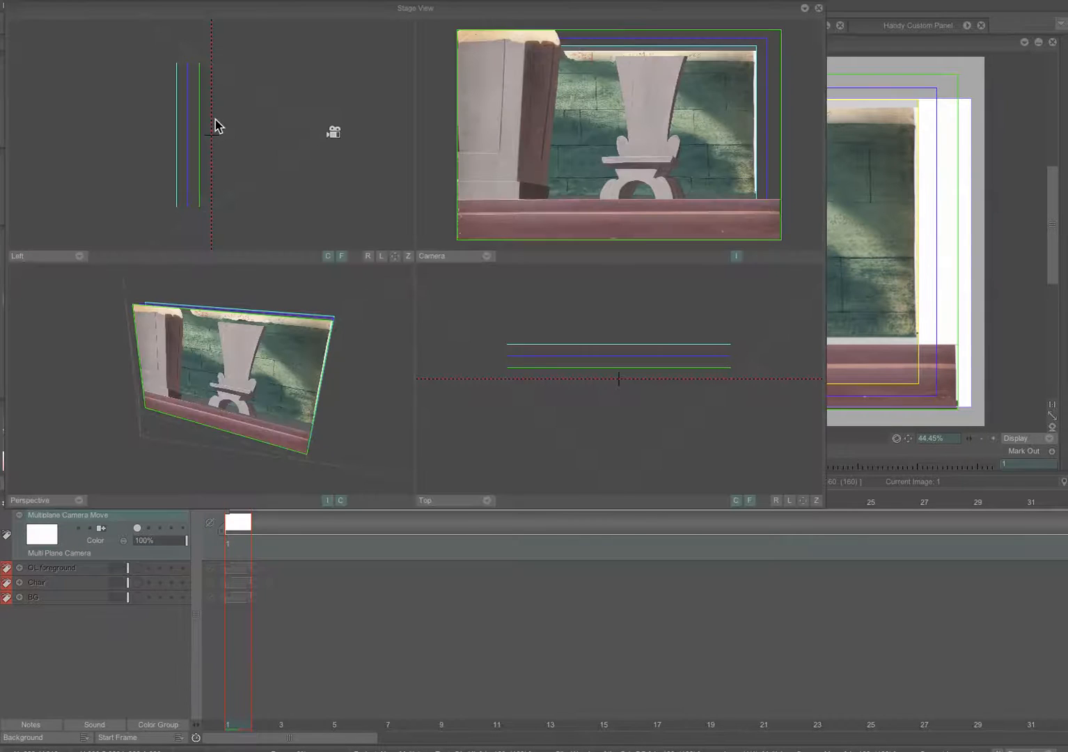
left_click_drag(256, 13, 383, 97)
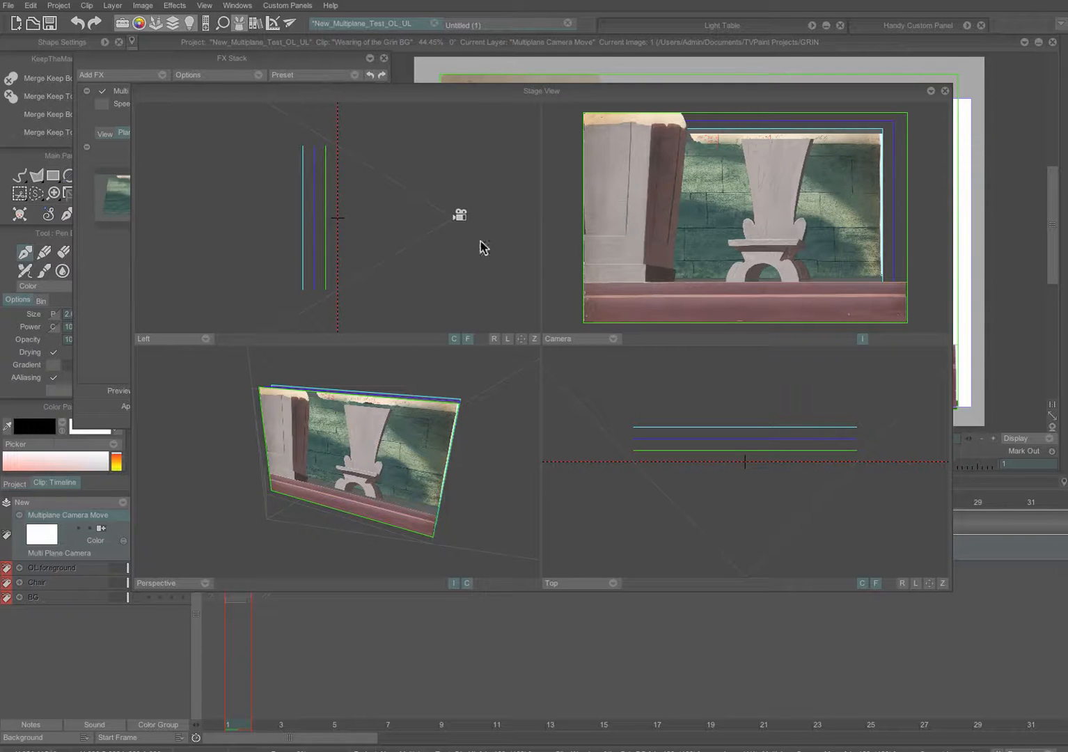
left_click_drag(461, 218, 437, 222)
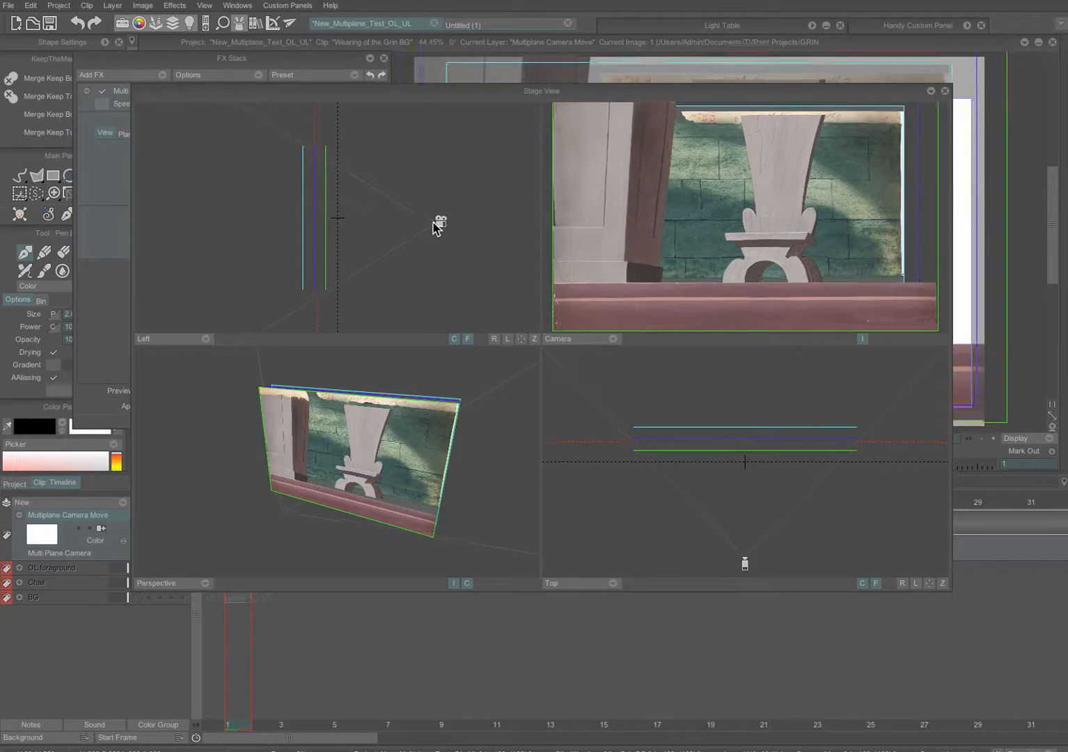
- Spread the planes in depth: OL foreground toward the camera, Chair to about Z -229 and BG back to about Z -549
left_click_drag(327, 220, 351, 210)
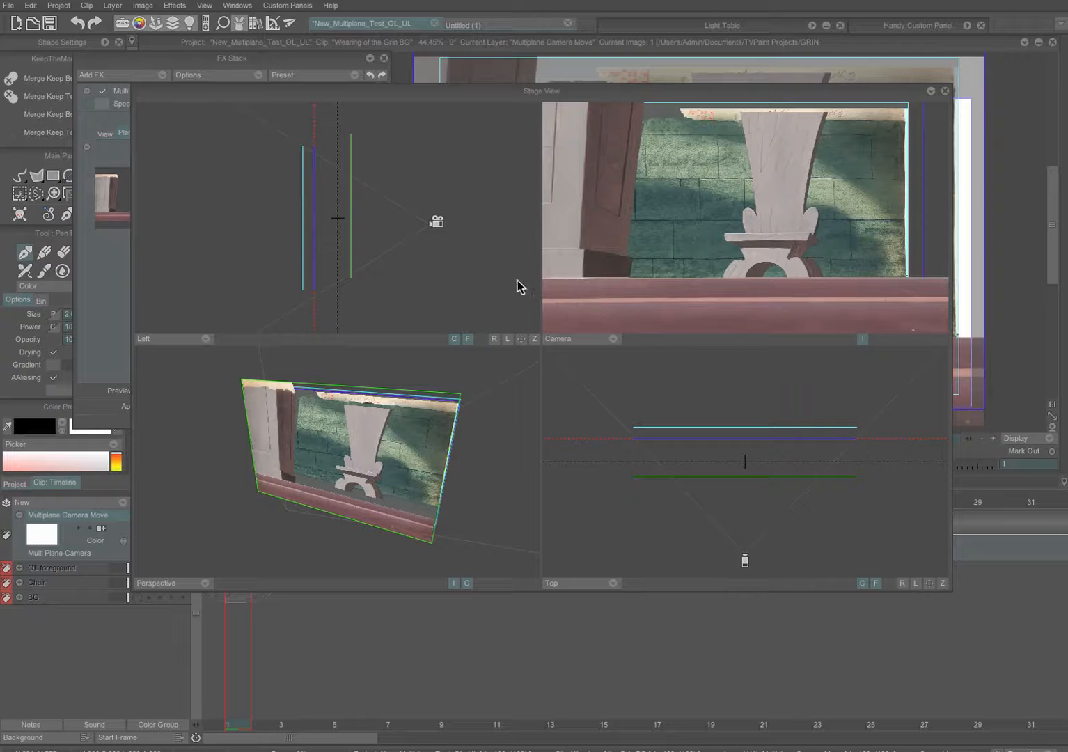
left_click_drag(350, 213, 311, 223)
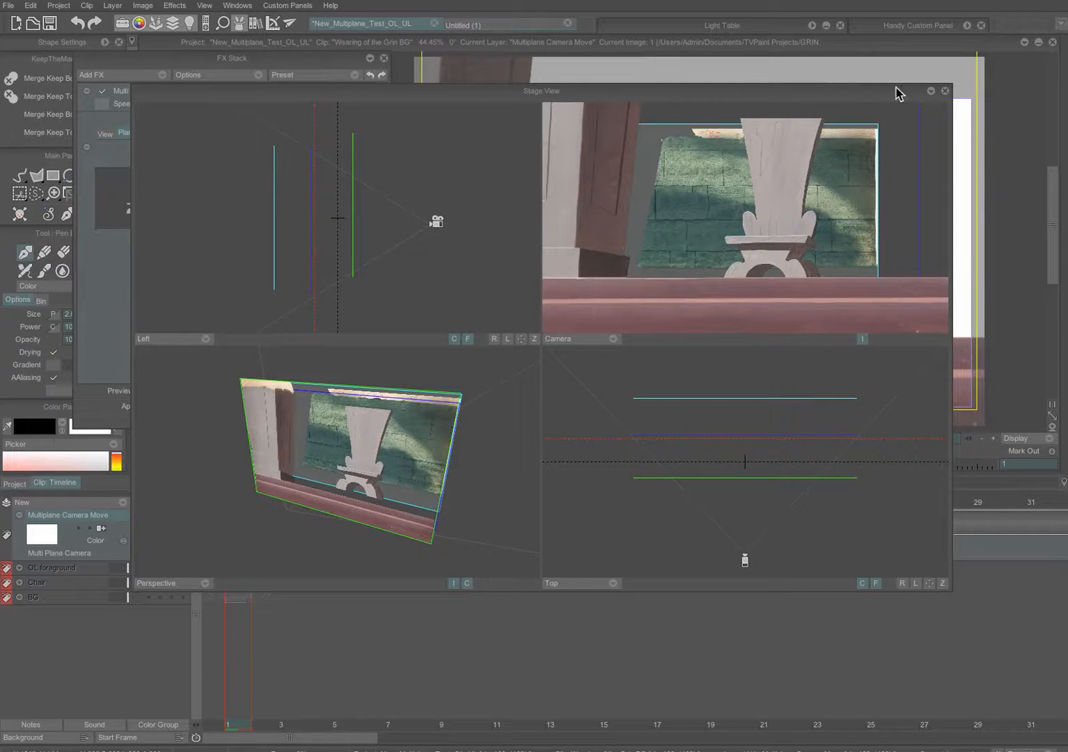
- Collapse the stage view and set the BG plane's size to 135% and its X position to 21
left_click(932, 92)
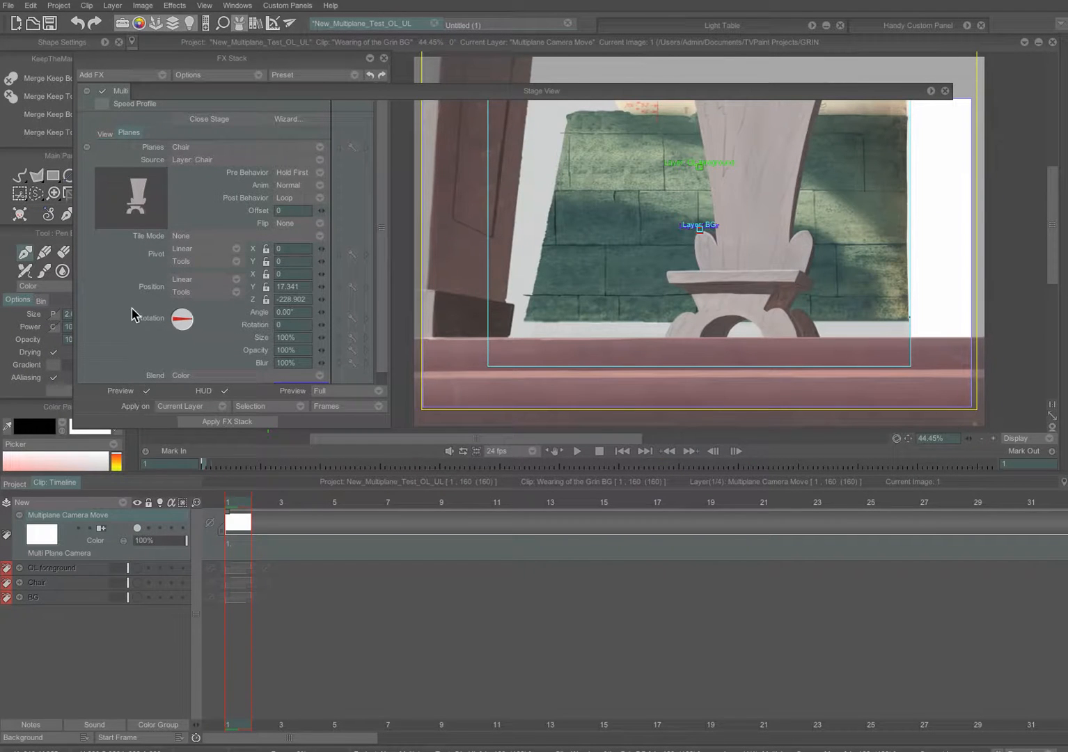
left_click(221, 149)
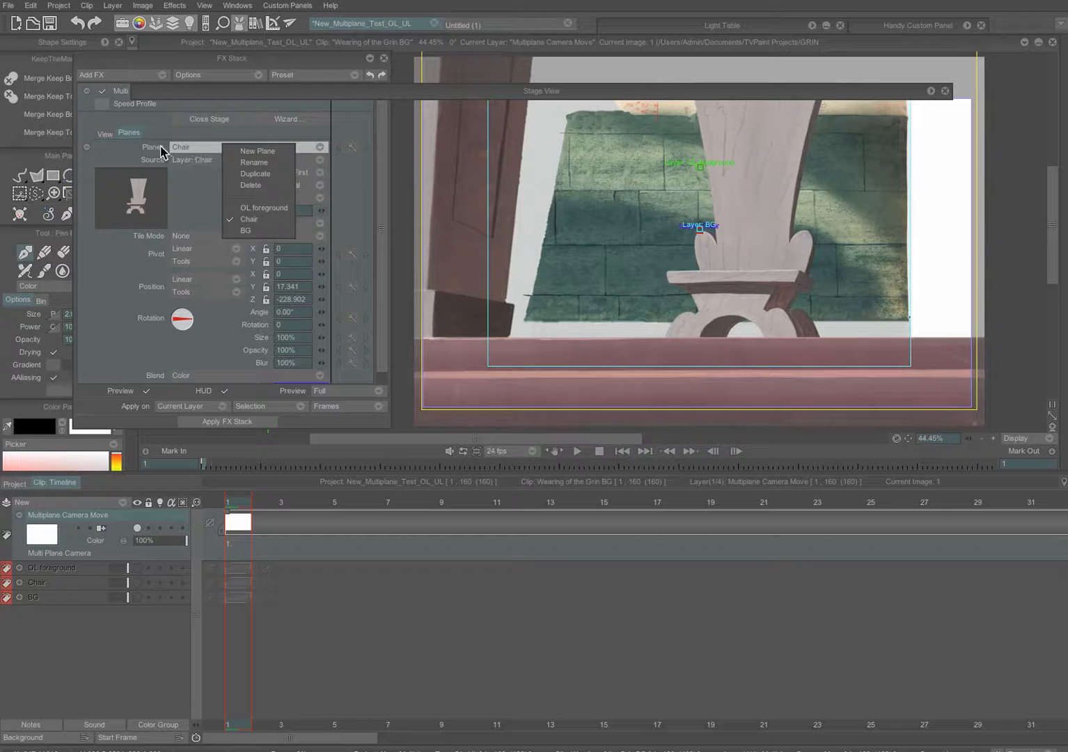
left_click(276, 231)
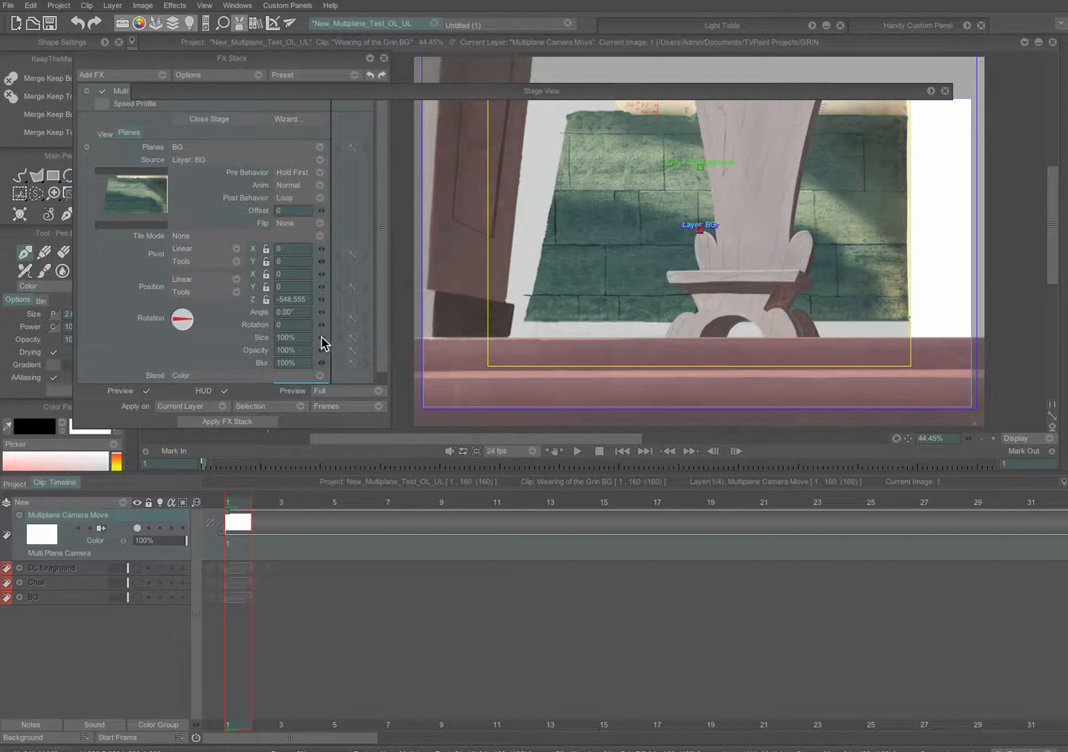
left_click_drag(347, 334, 343, 335)
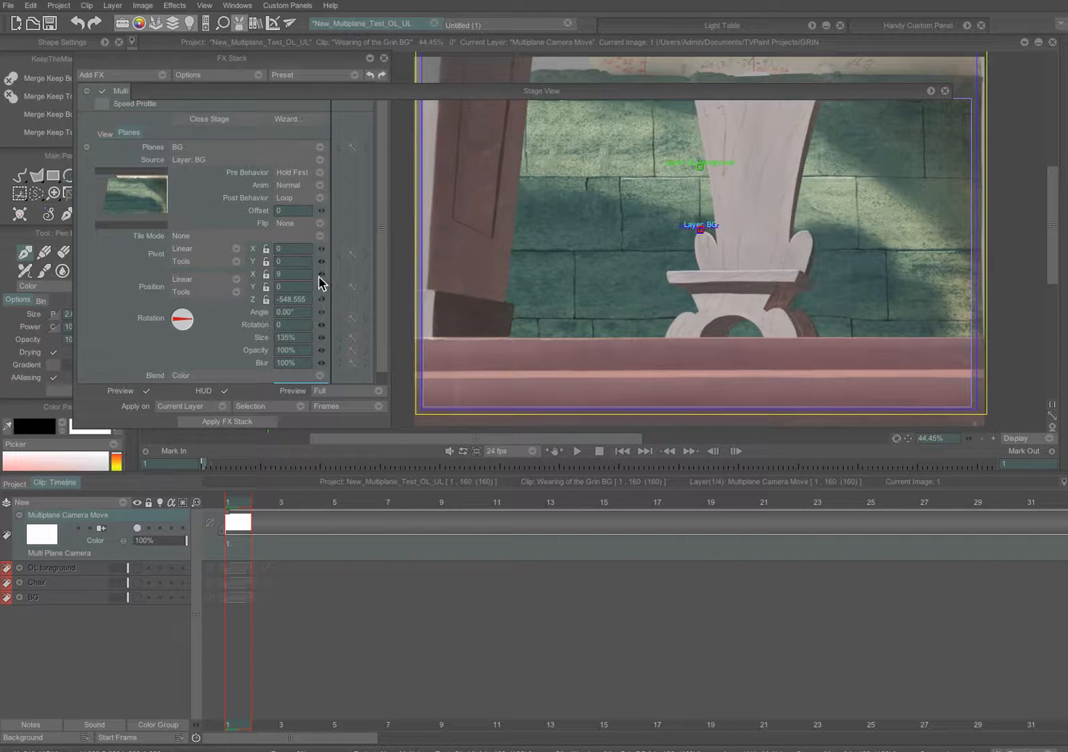
left_click_drag(322, 281, 336, 274)
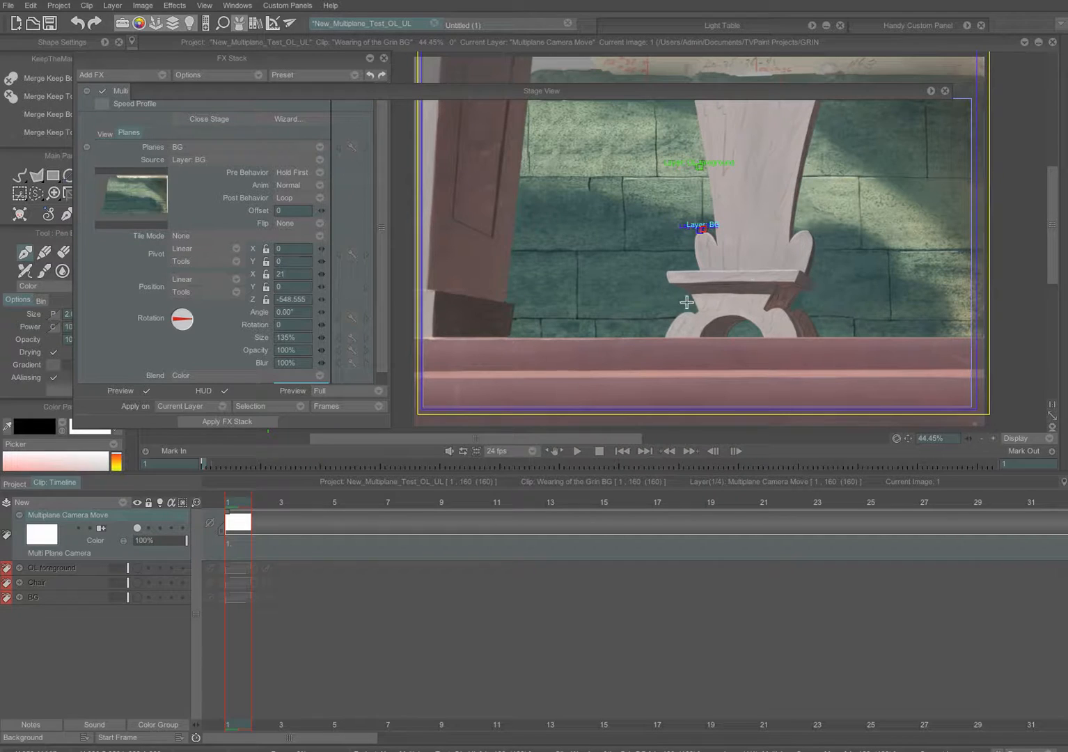
- Restore the stage view, push the Chair plane back to about Z -304, and test the camera near and far, leaving it at about Z 1341
left_click(932, 91)
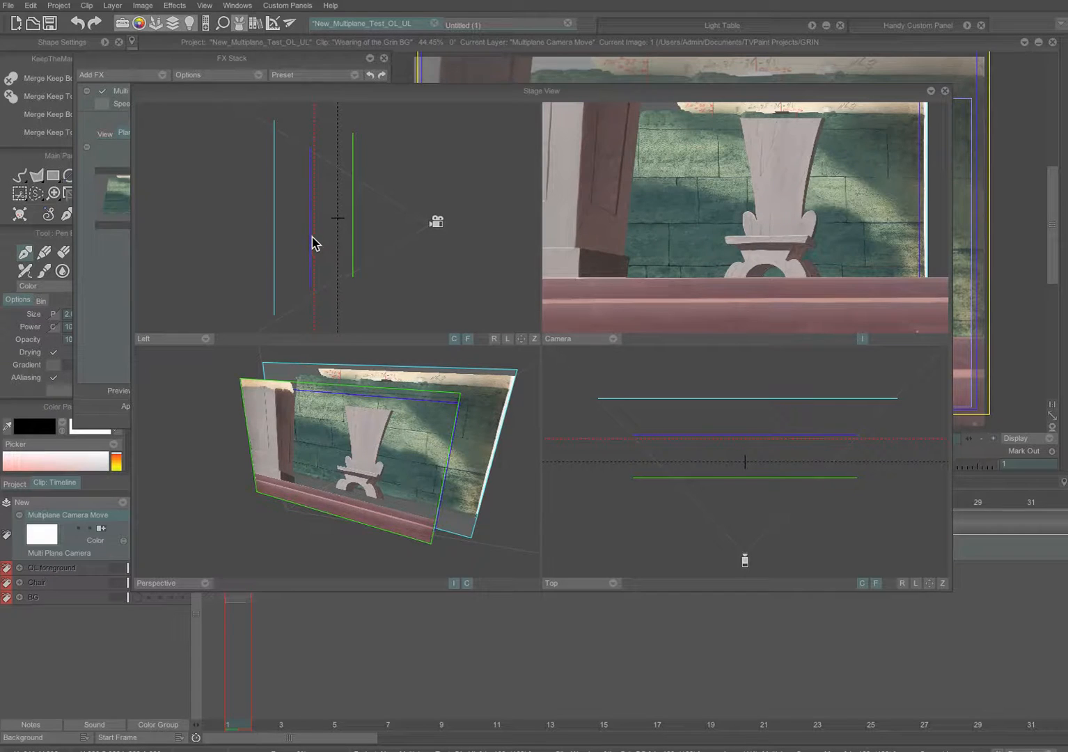
left_click_drag(311, 239, 302, 229)
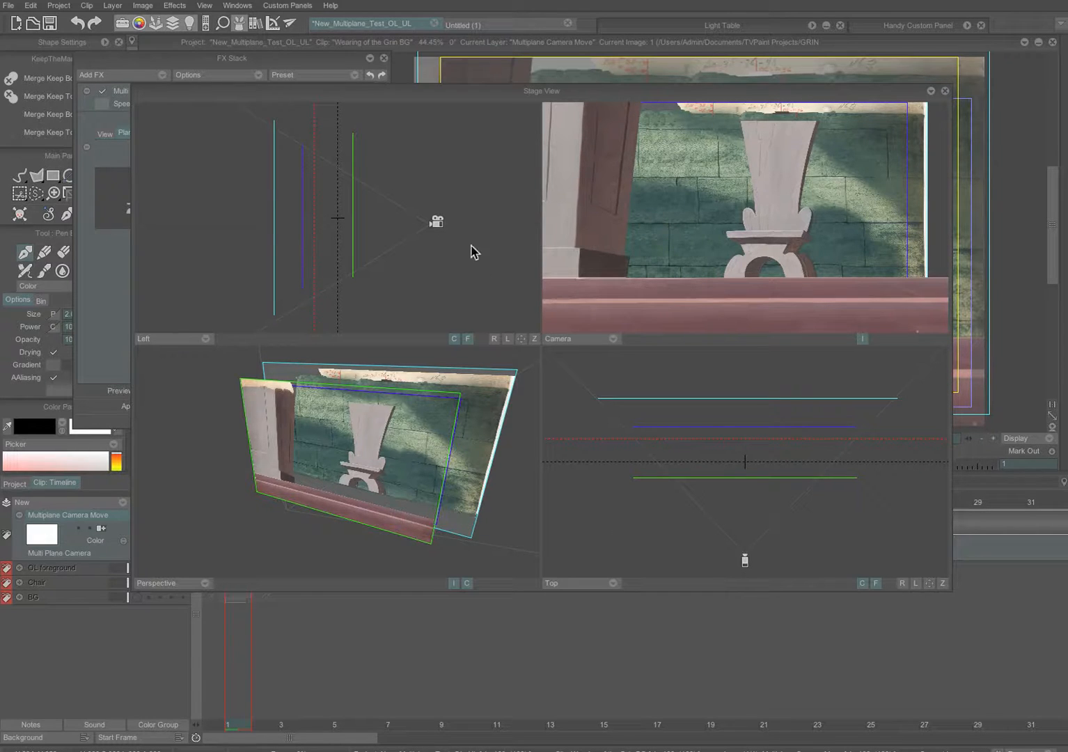
mouse_move(436, 224)
left_mouse_down()
mouse_move(411, 211)
mouse_move(423, 236)
mouse_move(381, 247)
mouse_move(380, 239)
left_mouse_up()
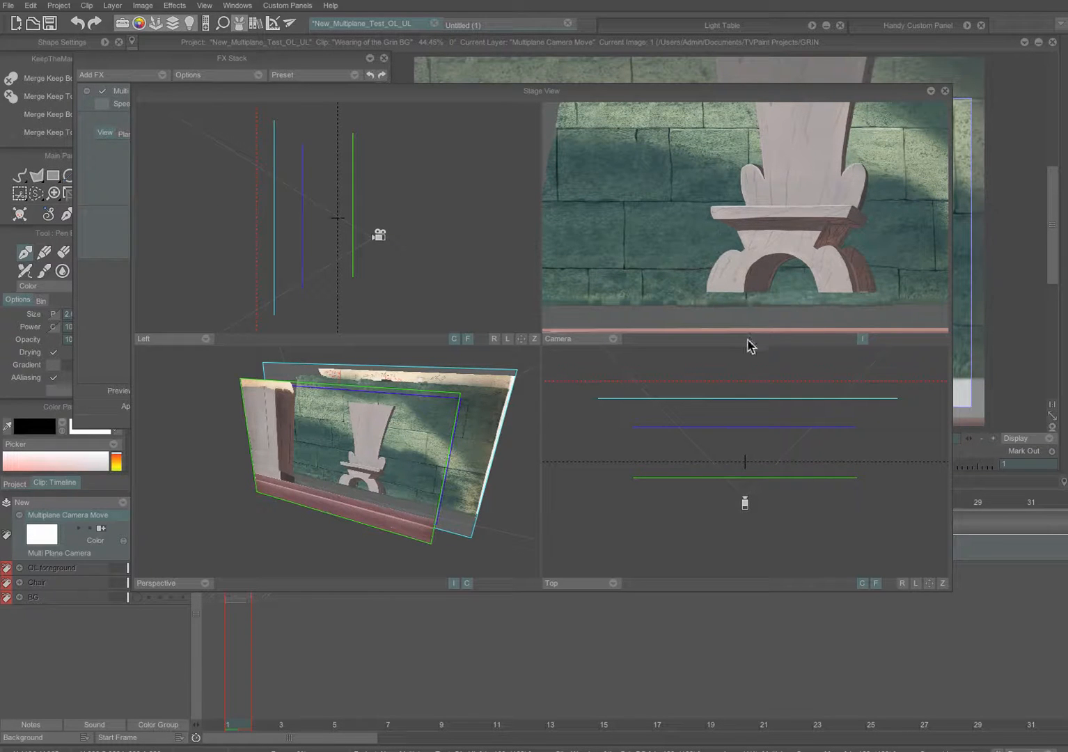
left_click_drag(379, 236, 500, 211)
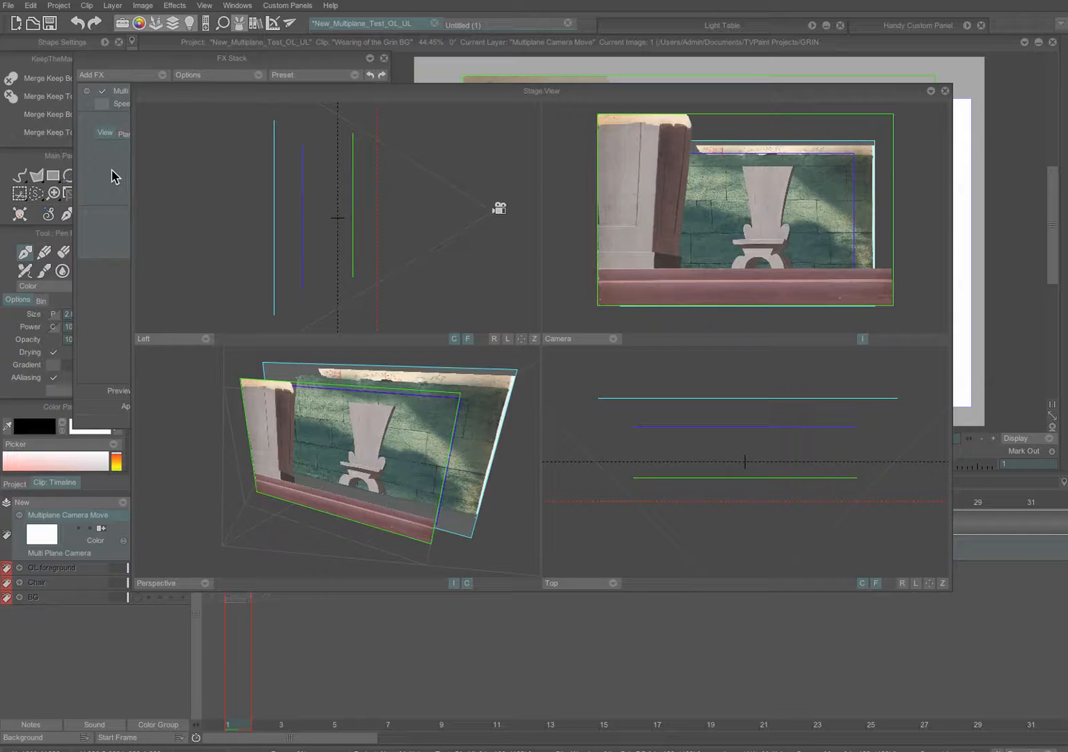
- Experiment with narrowing and widening the camera's field of view, leaving it at about 65.76°
left_click(192, 62)
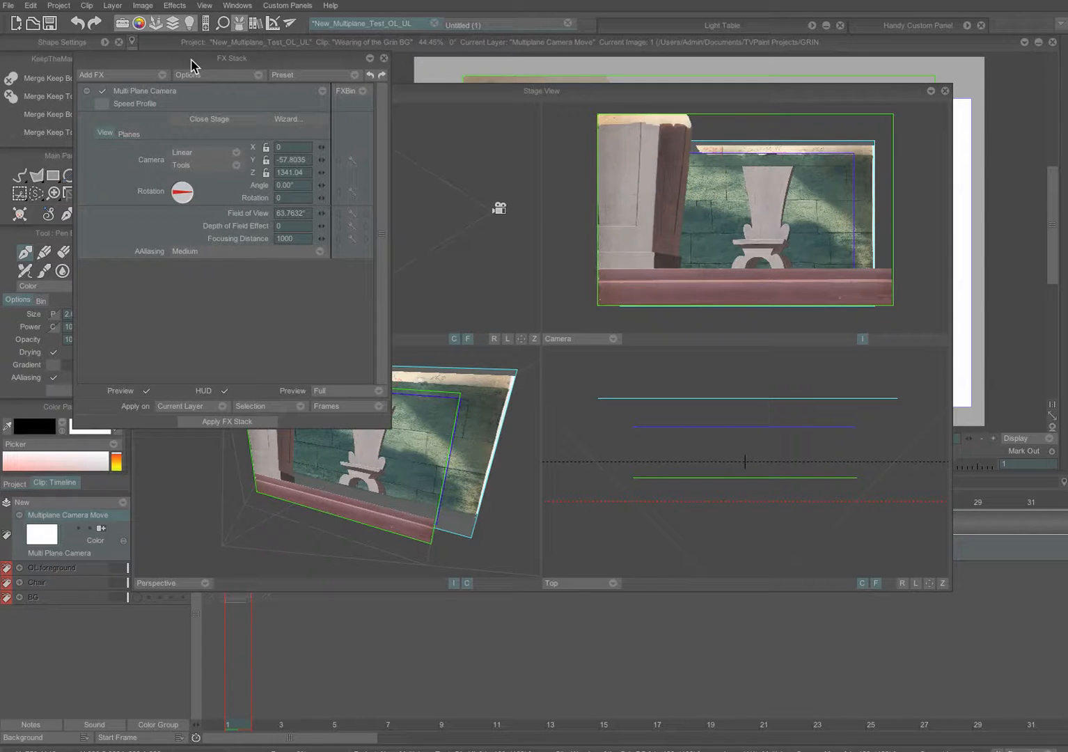
left_click(129, 133)
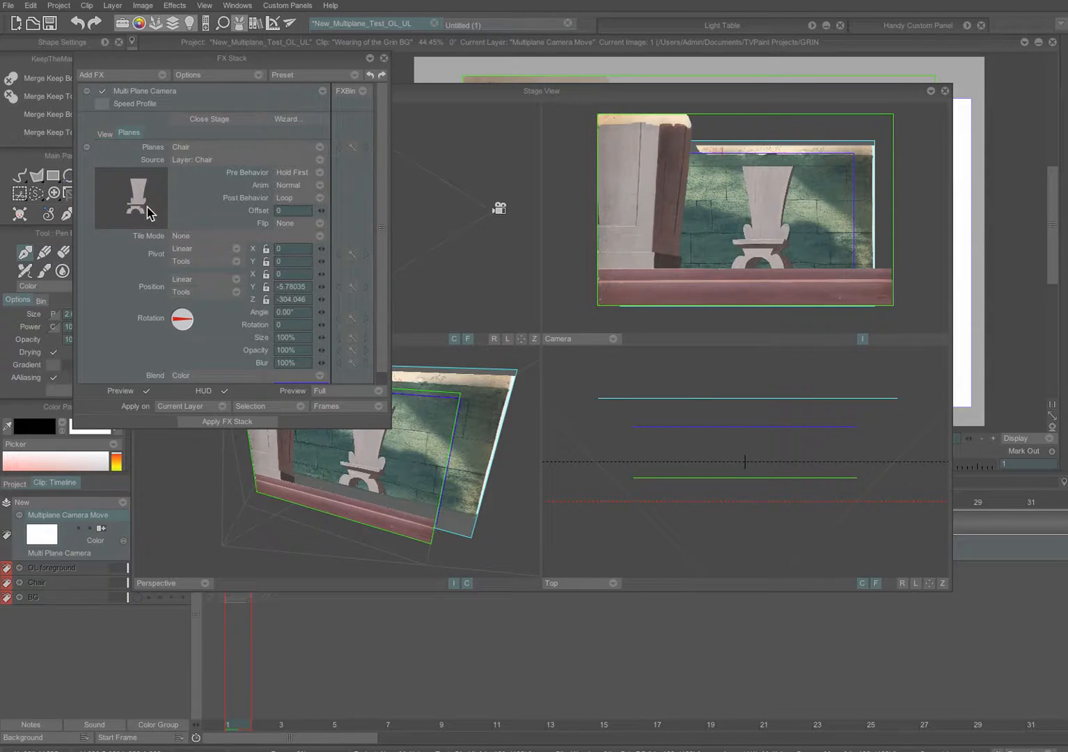
left_click(103, 133)
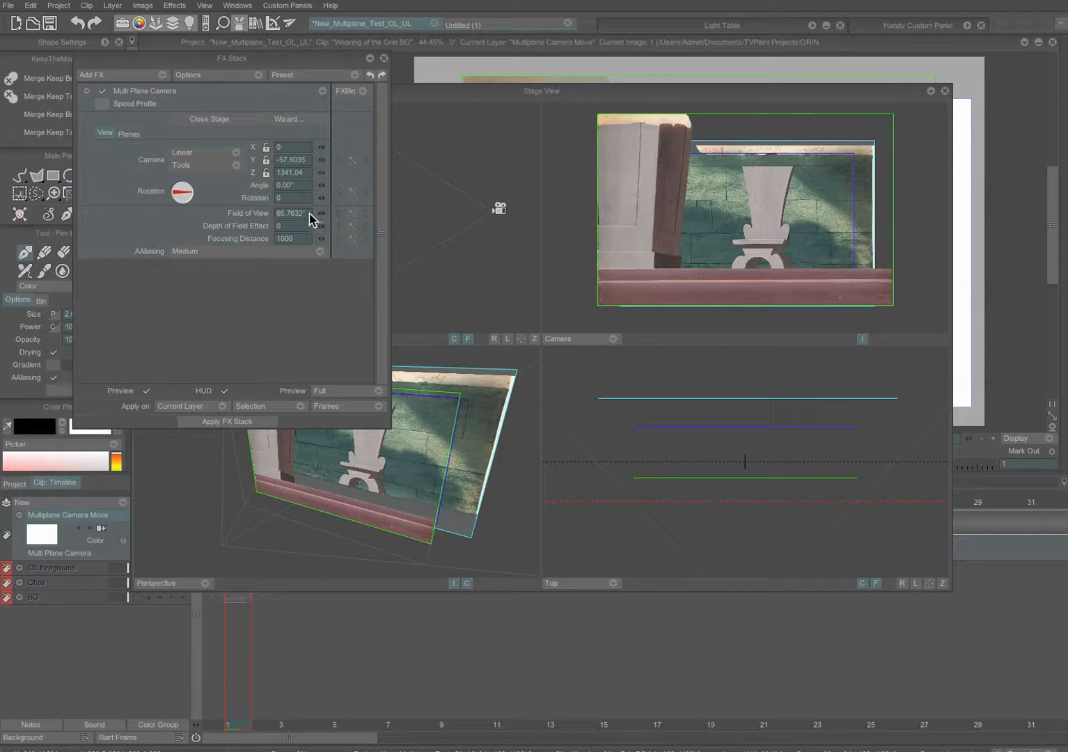
left_click_drag(303, 214, 312, 214)
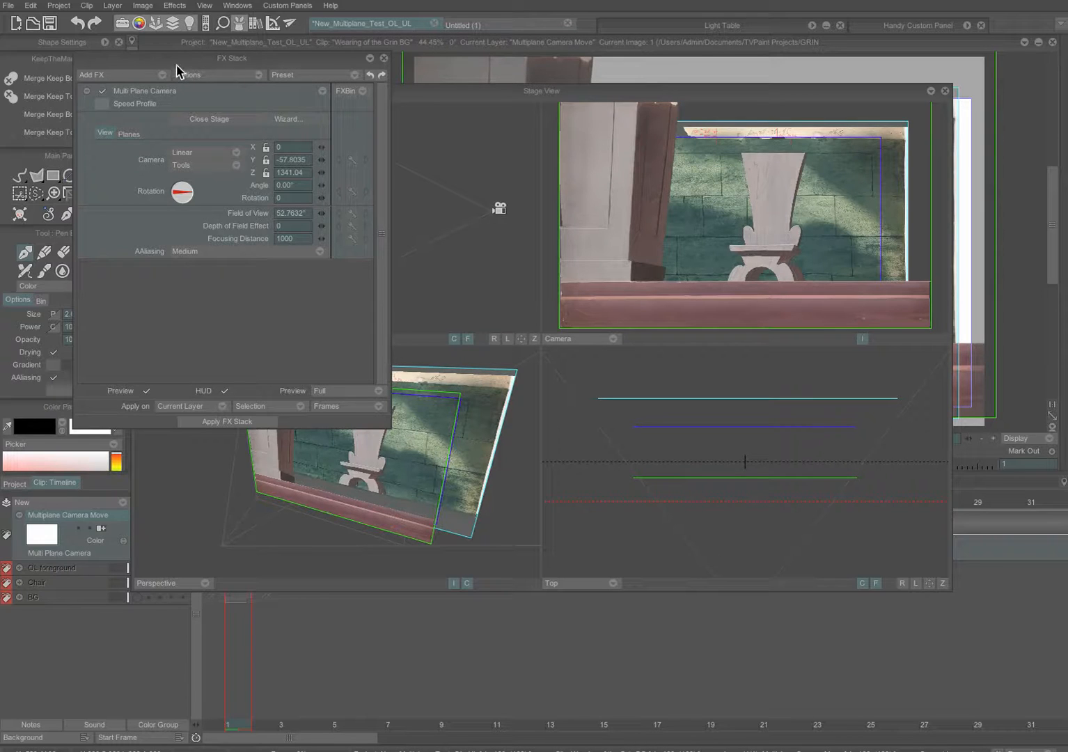
left_click_drag(185, 60, 192, 289)
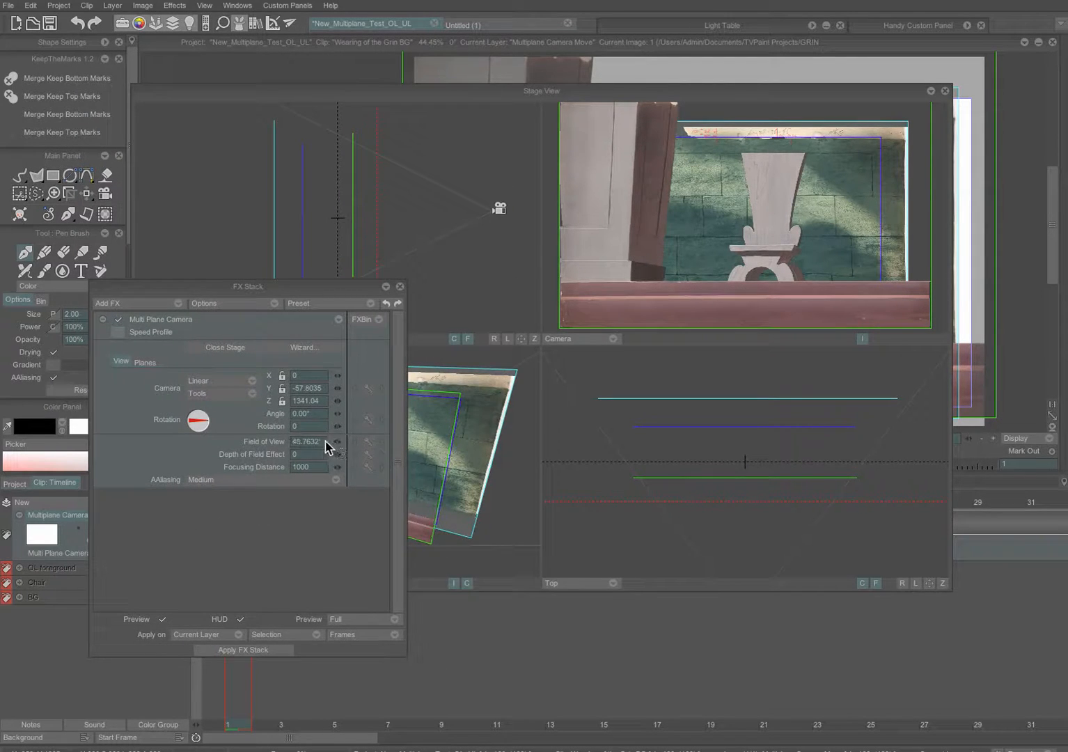
left_click_drag(336, 447, 305, 444)
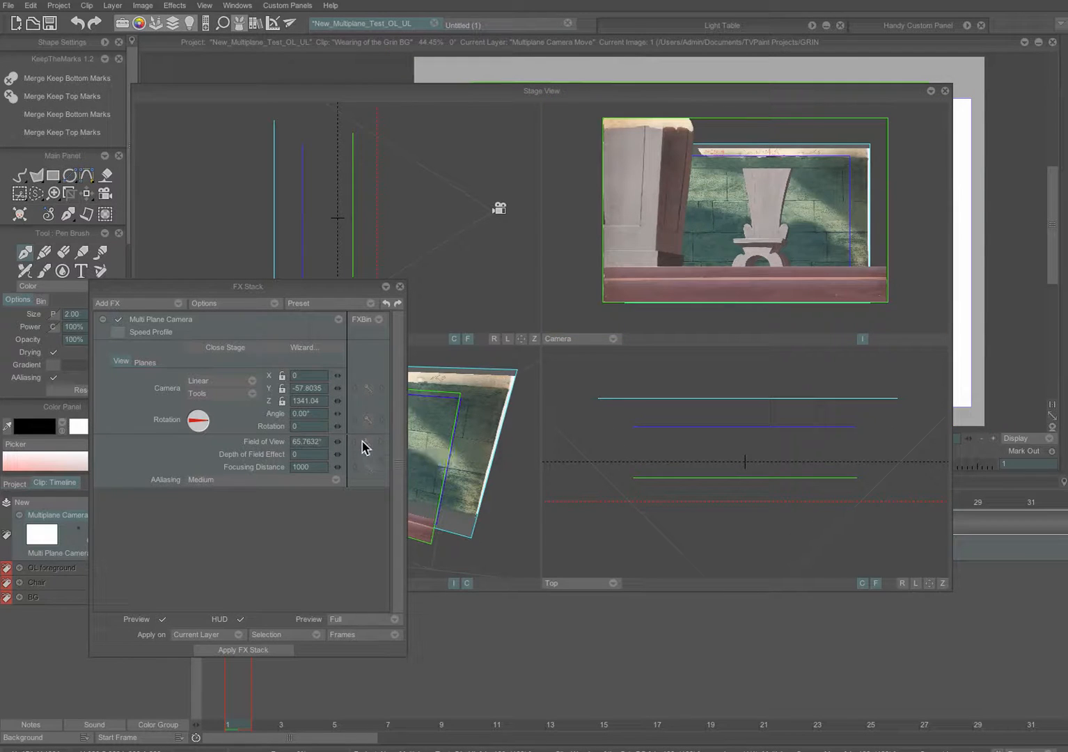
- Narrow the camera's field of view to about 44.76° and set the focusing distance to 1640, focusing on the Chair plane
left_click_drag(342, 448, 327, 448)
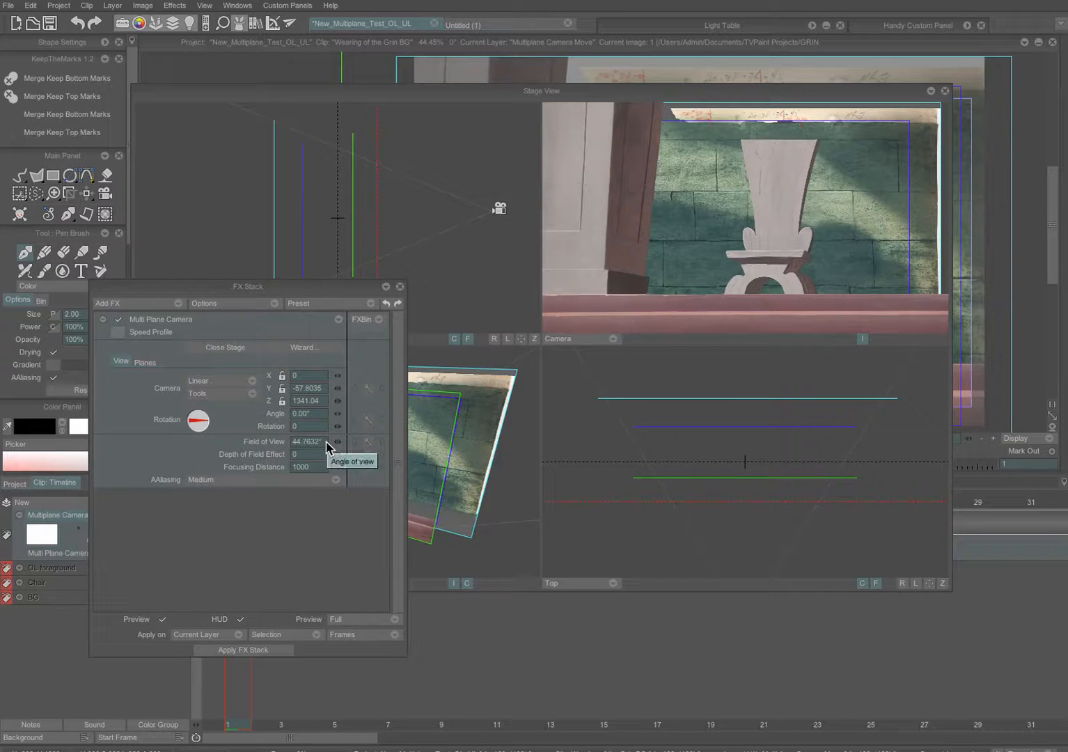
left_click_drag(281, 298, 335, 385)
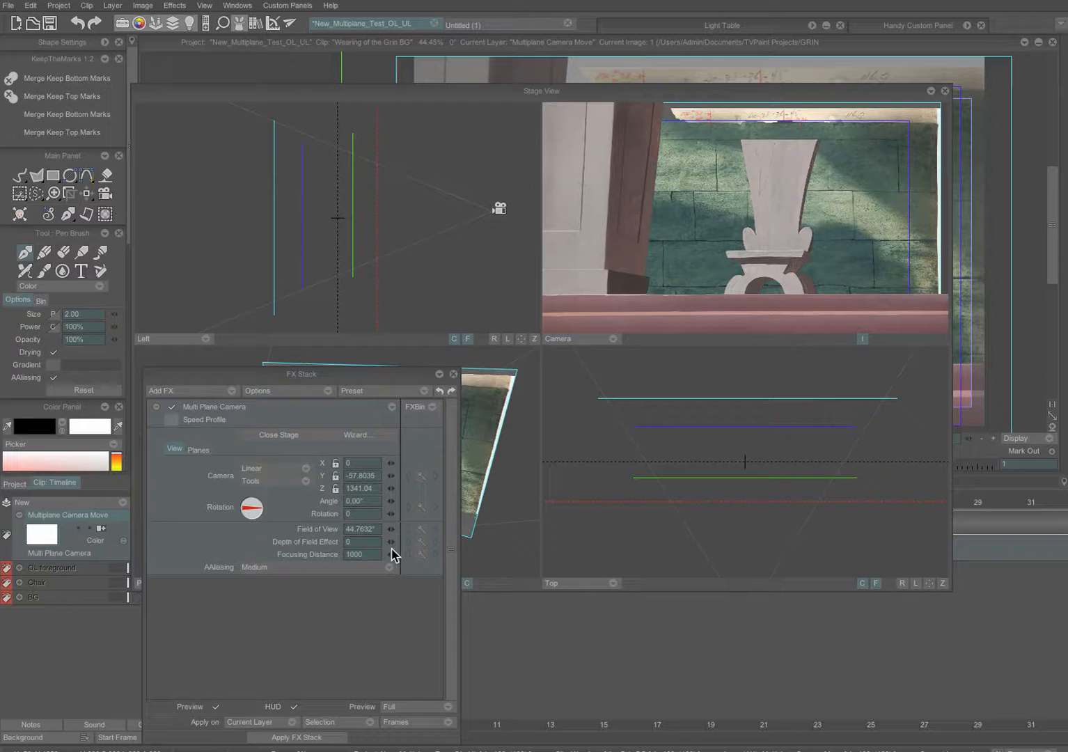
left_click_drag(391, 554, 727, 554)
left_click_drag(392, 557, 615, 546)
left_click_drag(392, 557, 670, 558)
- Raise the camera's depth of field effect in stages to 43.4
left_click(421, 543)
left_click_drag(392, 542, 498, 529)
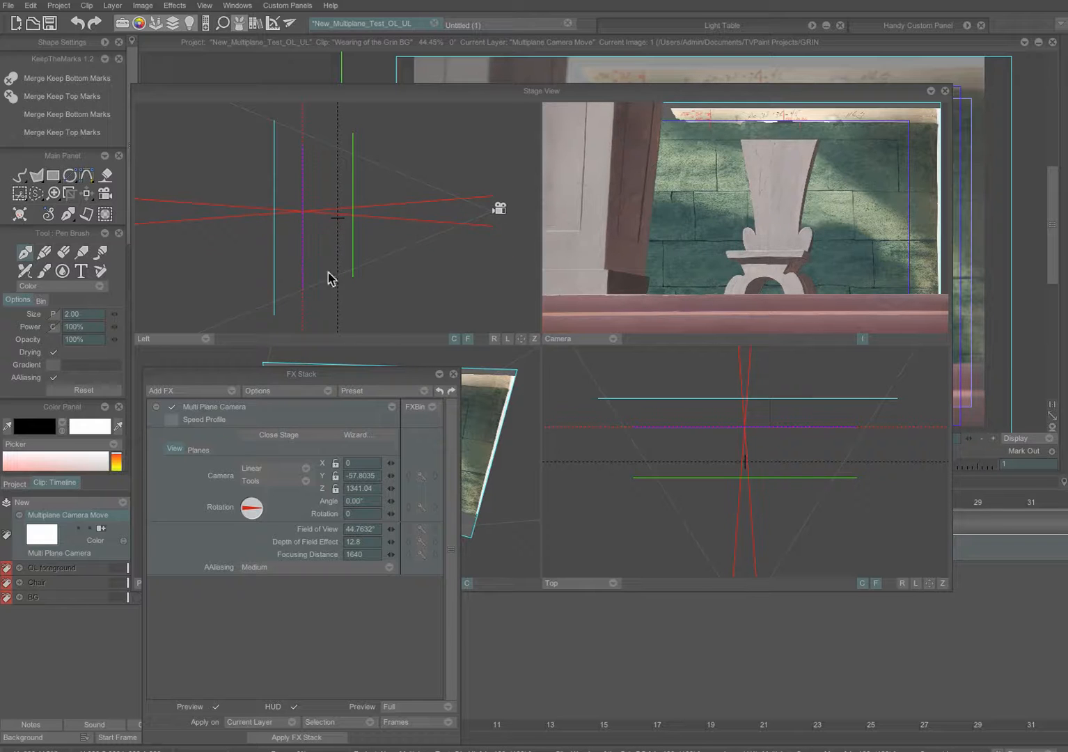
left_click_drag(391, 543, 442, 538)
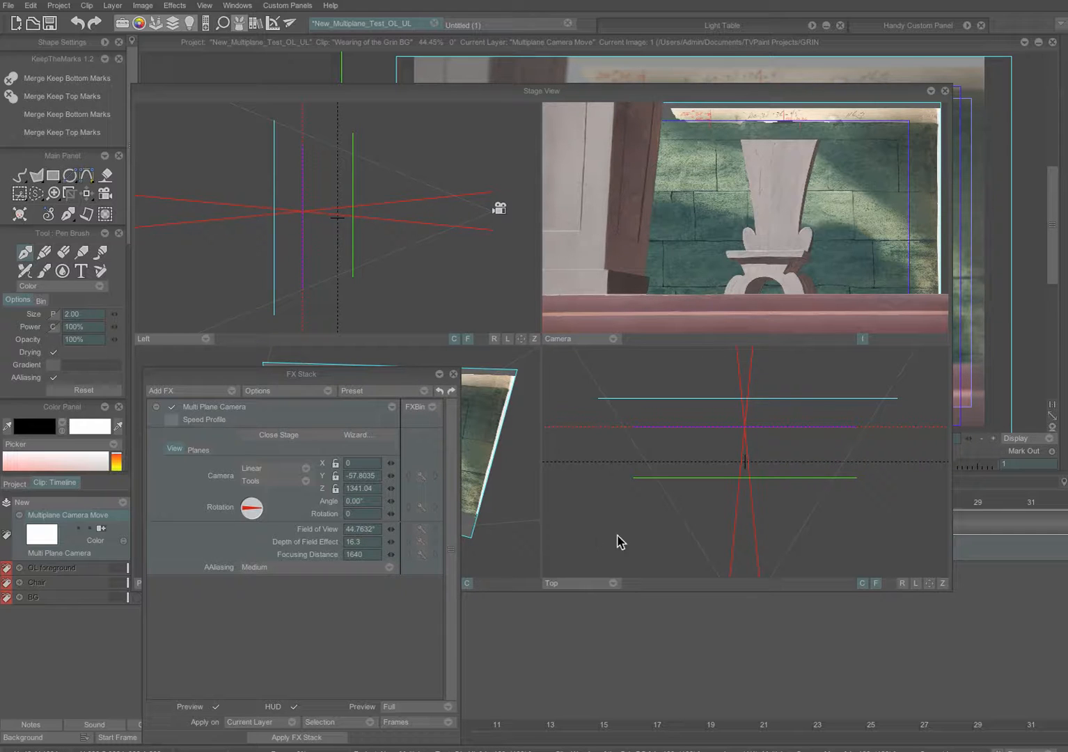
left_click_drag(391, 543, 768, 535)
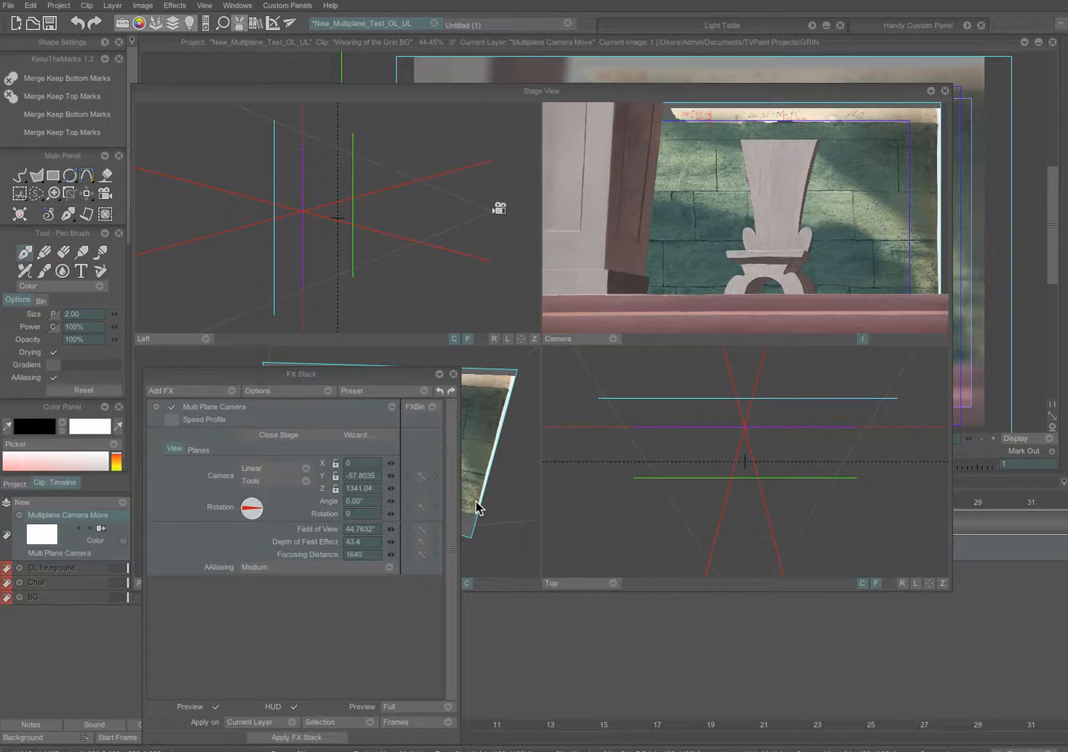
- Test moving the camera in the stage's side view, leaving it at about Y -52.02 and Z 1341.04
left_click(454, 317)
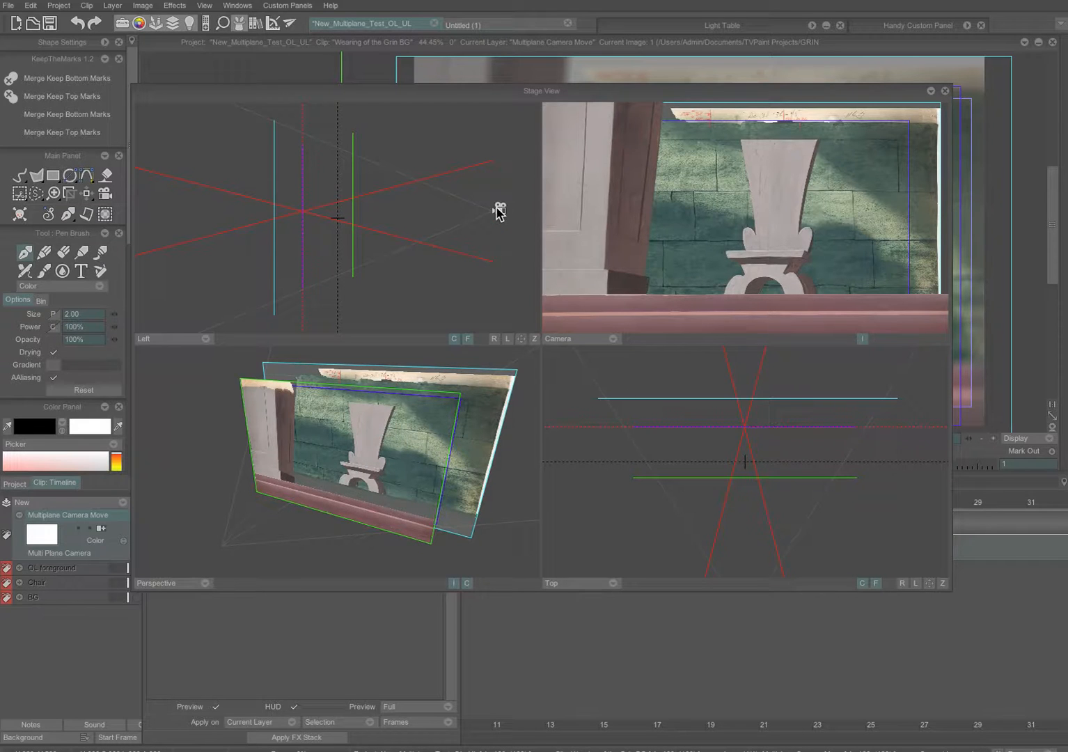
mouse_move(500, 211)
left_mouse_down()
mouse_move(472, 211)
mouse_move(502, 211)
left_mouse_up()
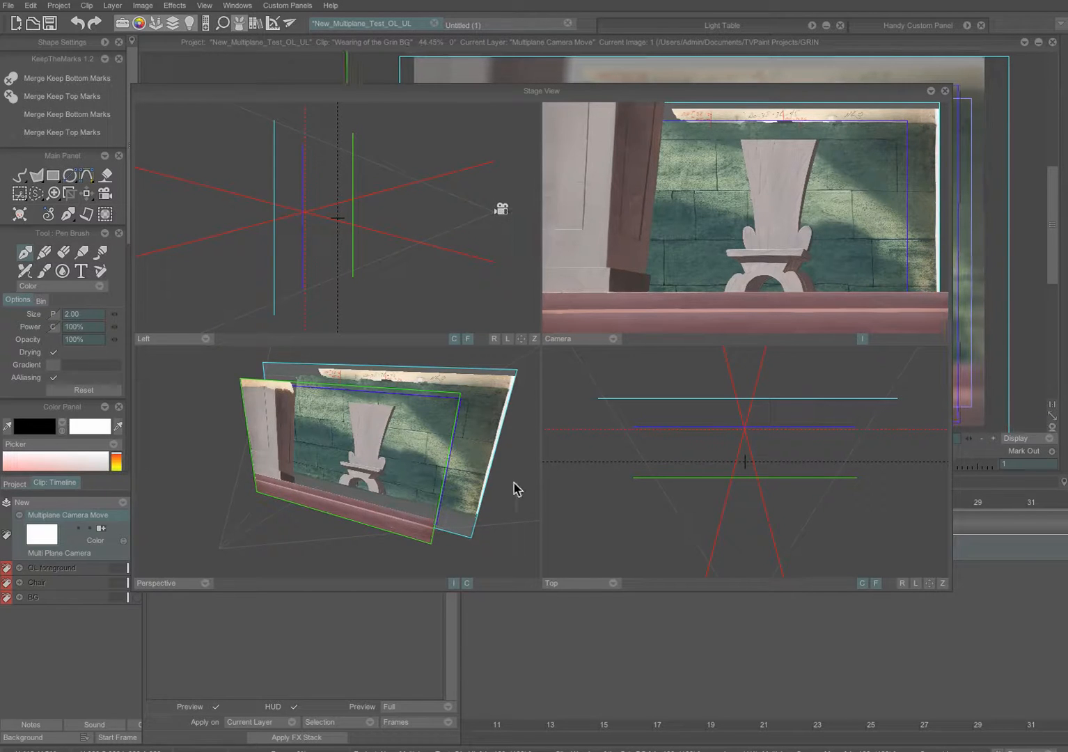
left_click(319, 657)
left_click_drag(338, 377, 257, 327)
left_click_drag(500, 209, 497, 207)
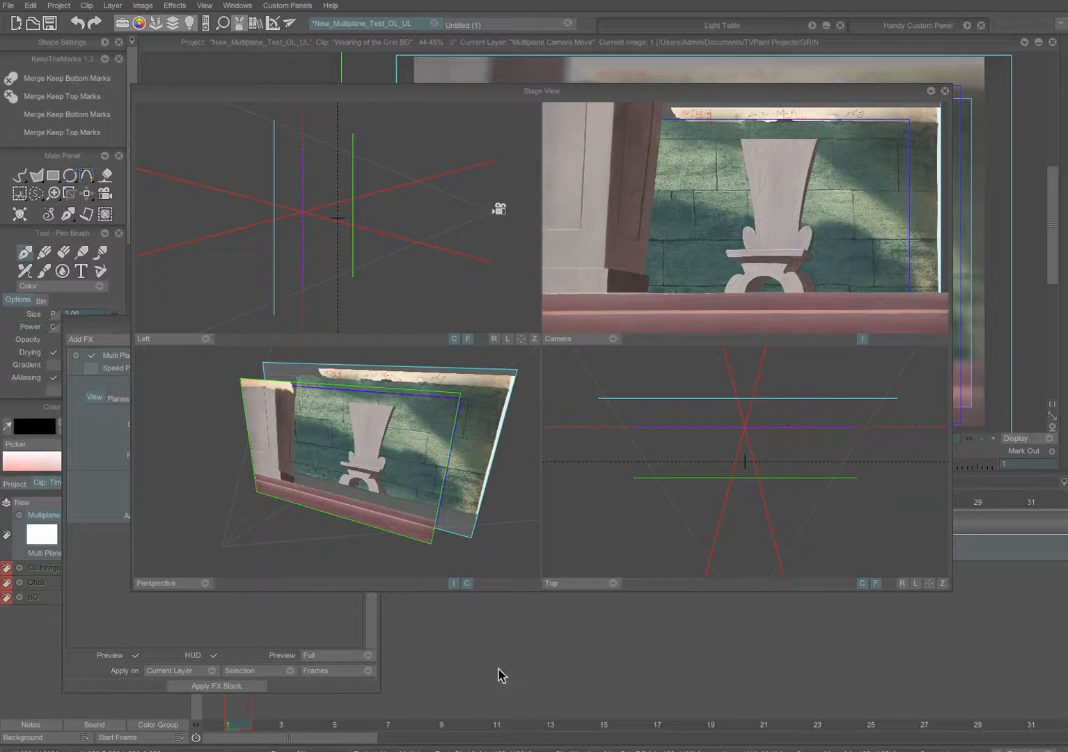
- Collapse the stage view, move it clear of the canvas and reduce the depth of field effect to 14.8
left_click(931, 92)
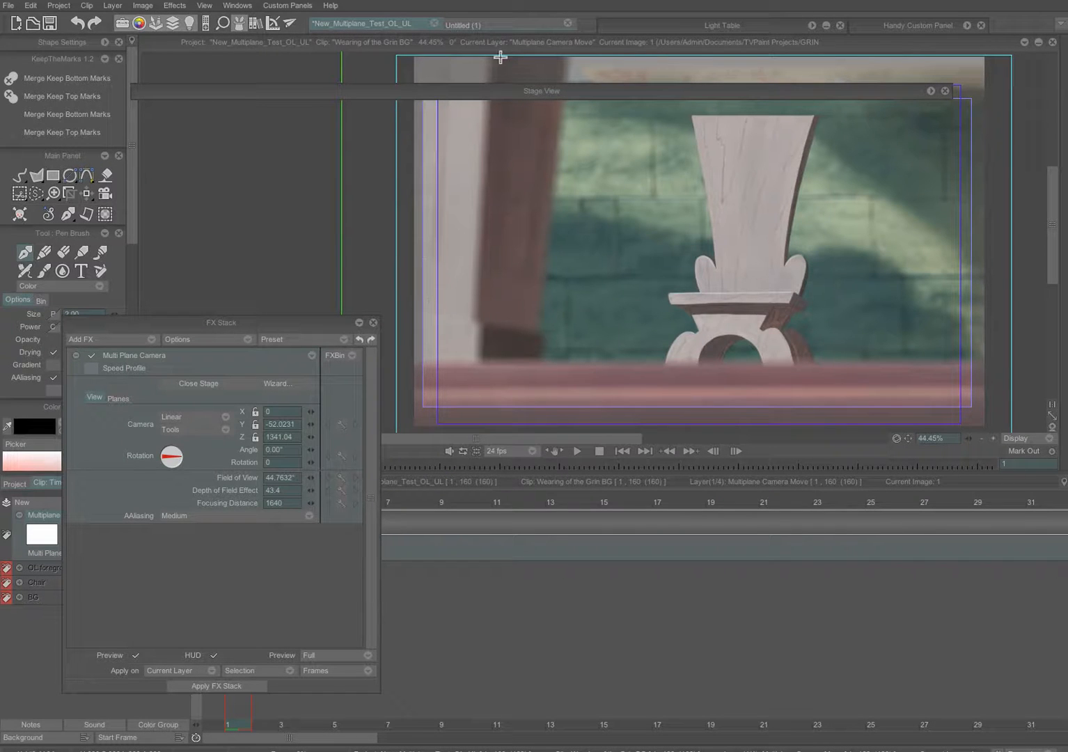
left_click_drag(744, 87, 743, 36)
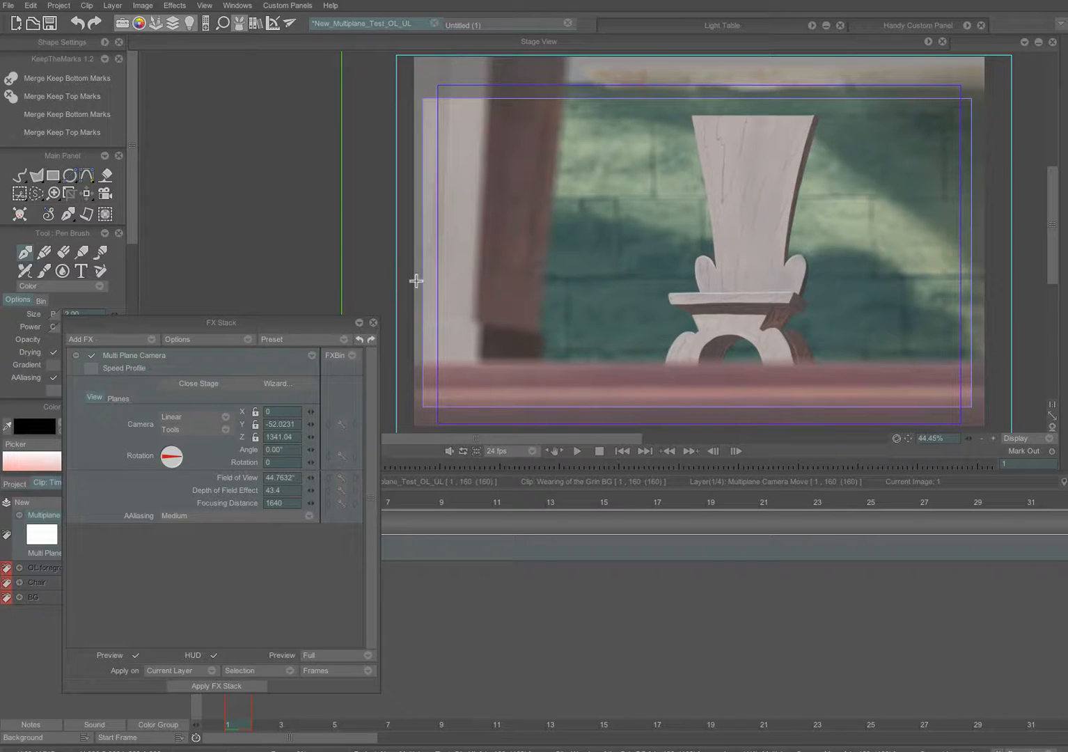
left_click_drag(316, 321, 313, 143)
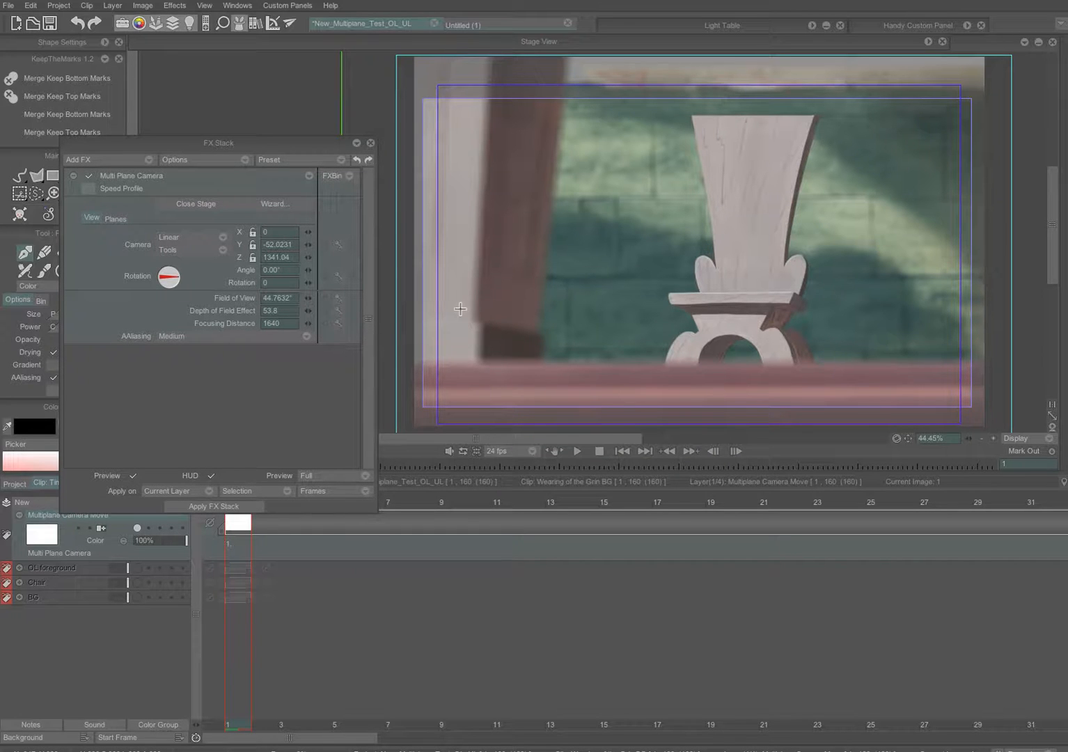
mouse_move(310, 312)
left_mouse_down()
mouse_move(96, 313)
mouse_move(297, 317)
left_mouse_up()
left_click_drag(313, 317, 186, 302)
left_click_drag(310, 315, 170, 312)
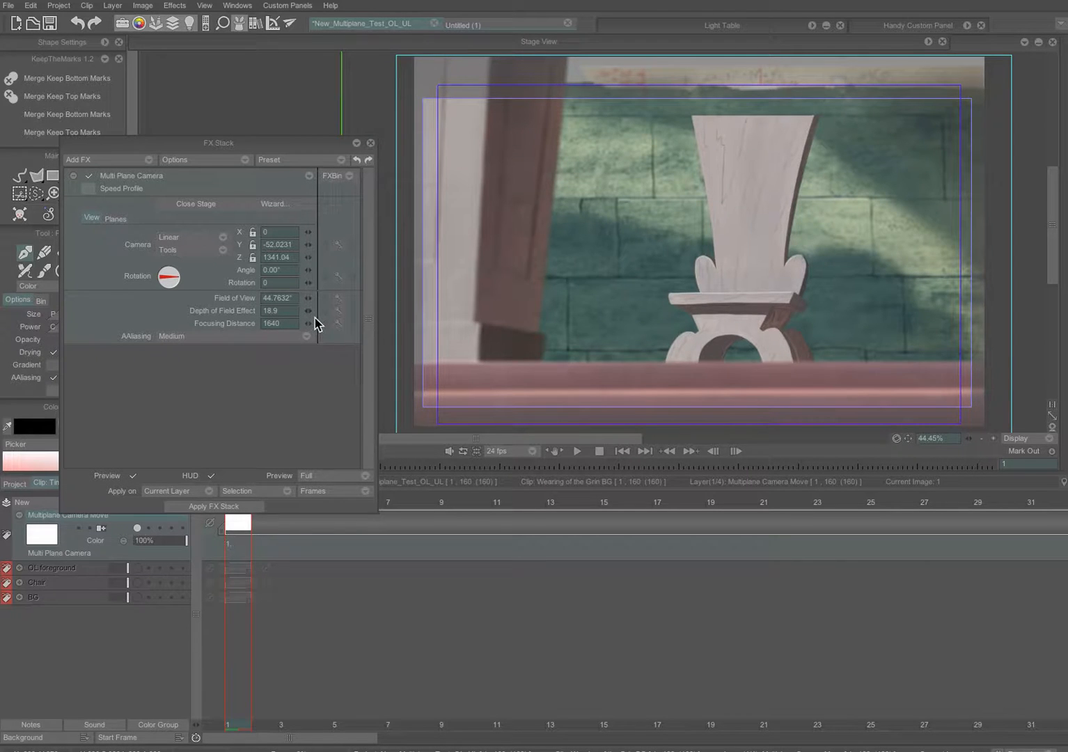
left_click_drag(311, 317, 252, 317)
- Set keyframes at frame 1 for camera position, rotation, field of view, depth of field and focusing distance
left_click(338, 247)
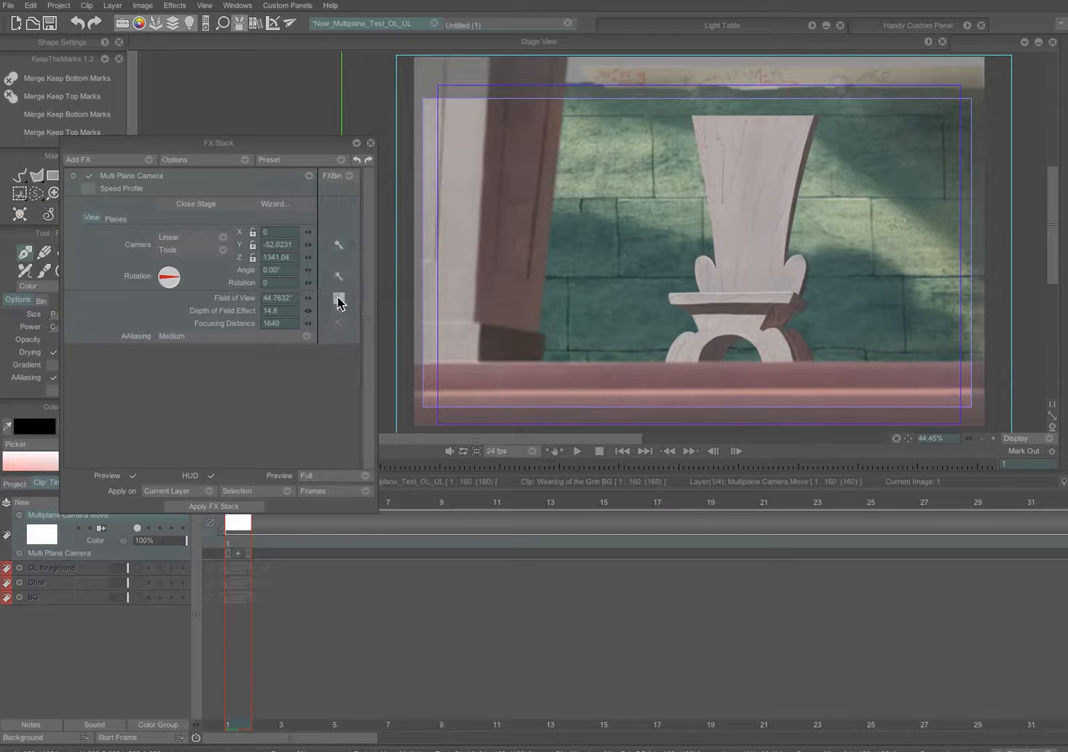
left_click(339, 310)
left_click(339, 323)
- At frame 160, restore the stage view and move the camera closer and lower, to about Y 127.17 and Z 658.96
left_click(996, 467)
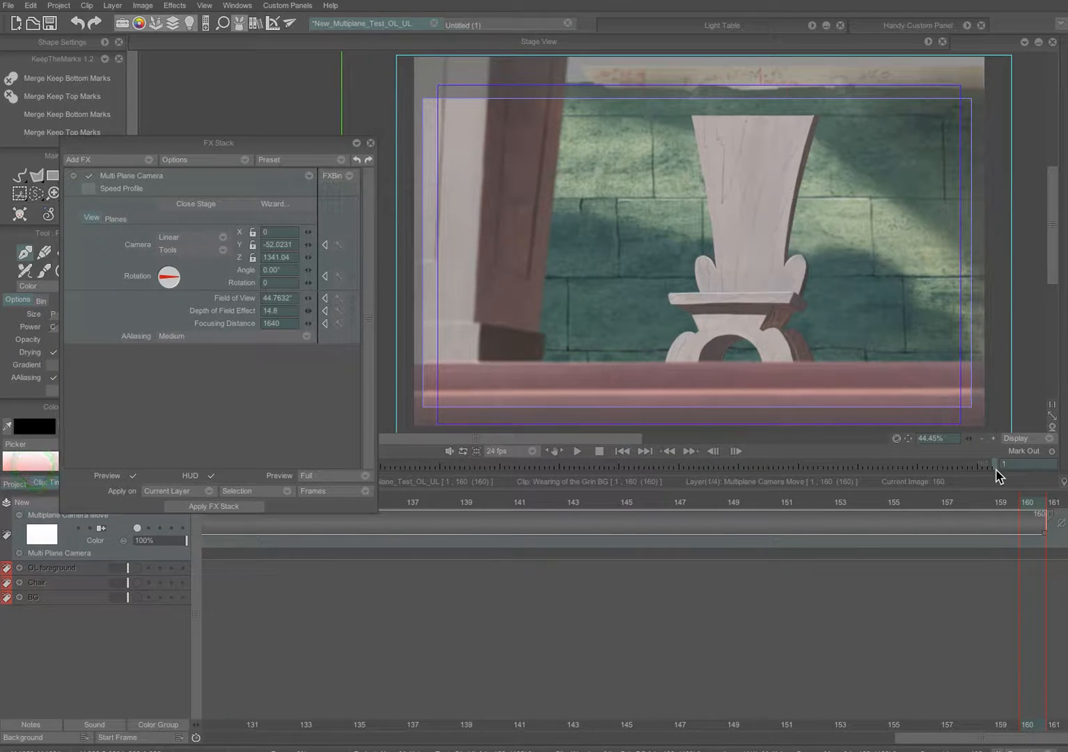
left_click(932, 42)
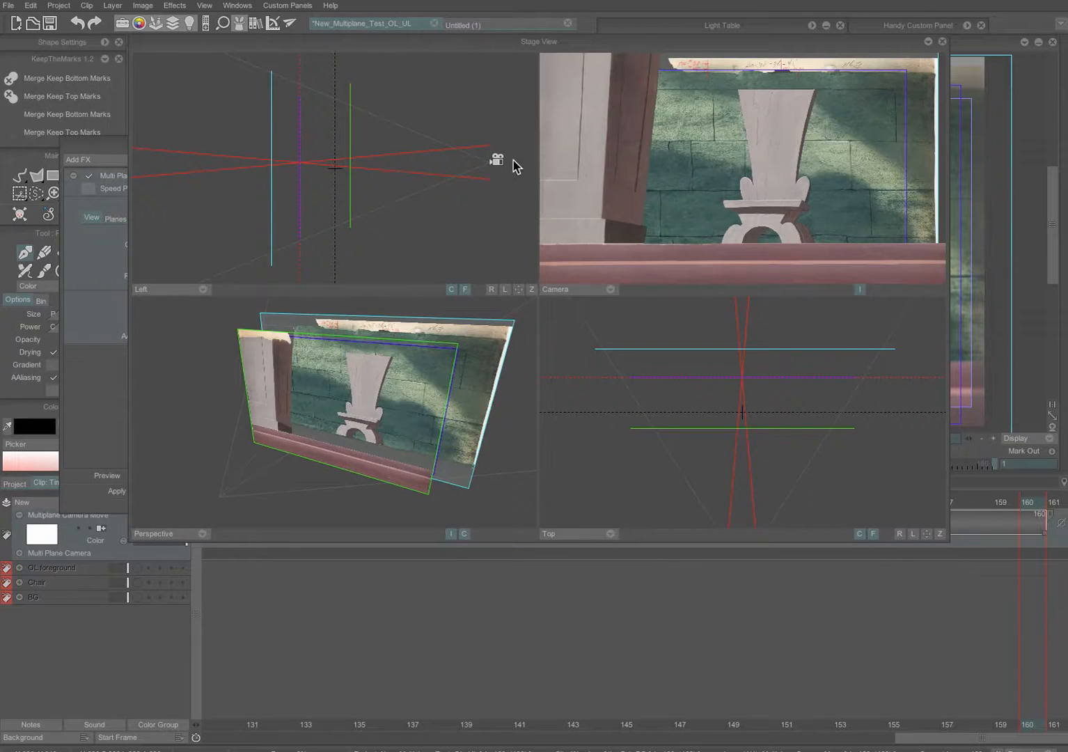
left_click_drag(498, 163, 418, 183)
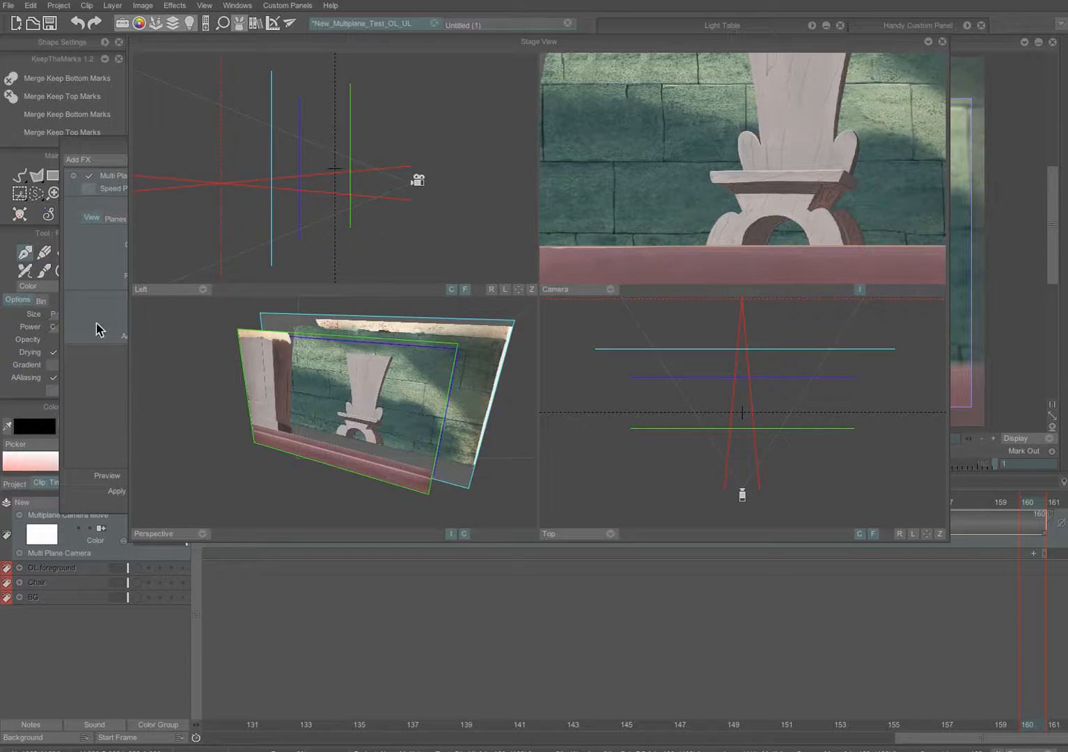
- Set the focusing distance at frame 160 to 965, so the focus plane sits on the Chair plane
left_click(108, 147)
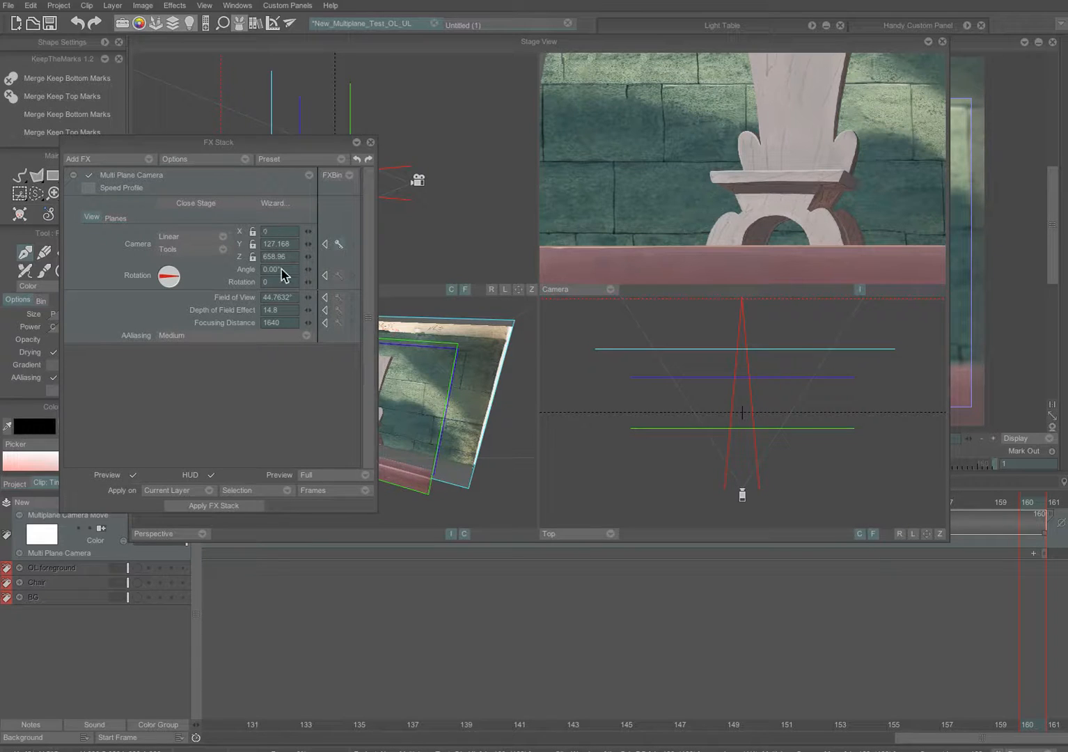
left_click_drag(290, 146, 671, 283)
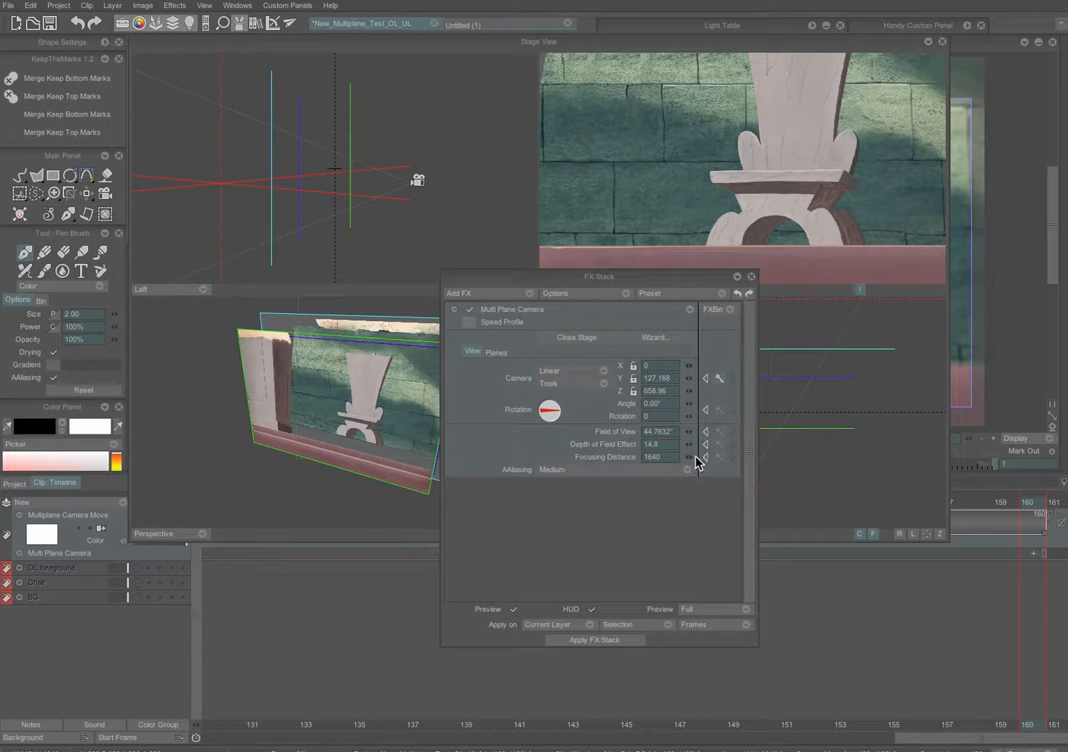
left_click_drag(691, 458, 582, 424)
left_click_drag(337, 460, 380, 454)
left_click_drag(689, 461, 572, 460)
left_click_drag(689, 461, 562, 467)
left_click_drag(693, 457, 720, 460)
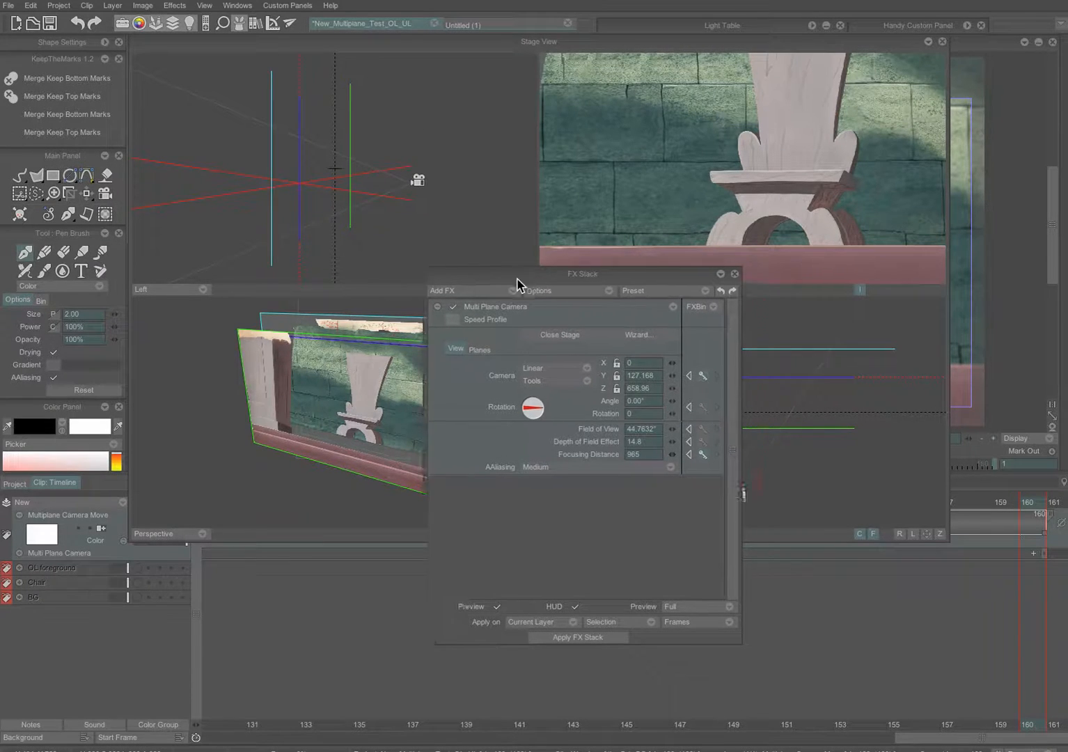
left_click_drag(531, 280, 188, 268)
left_click(460, 237)
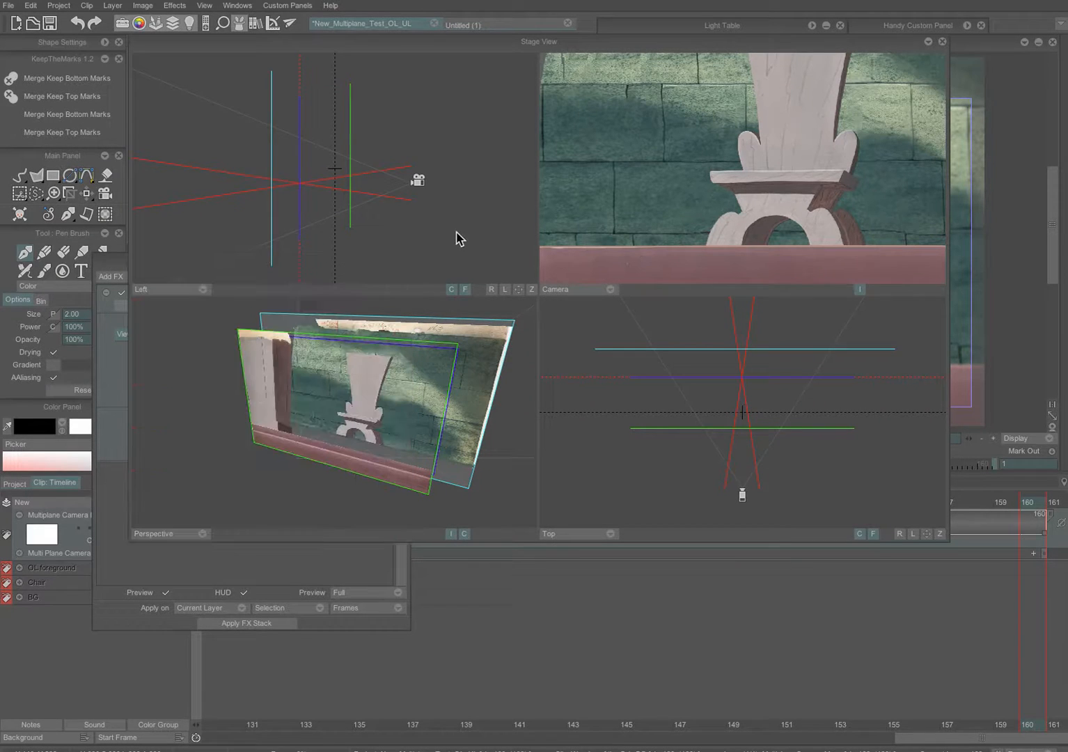
- Collapse the stage view and raise the depth of field effect at frame 160 to 19.7
left_click(929, 42)
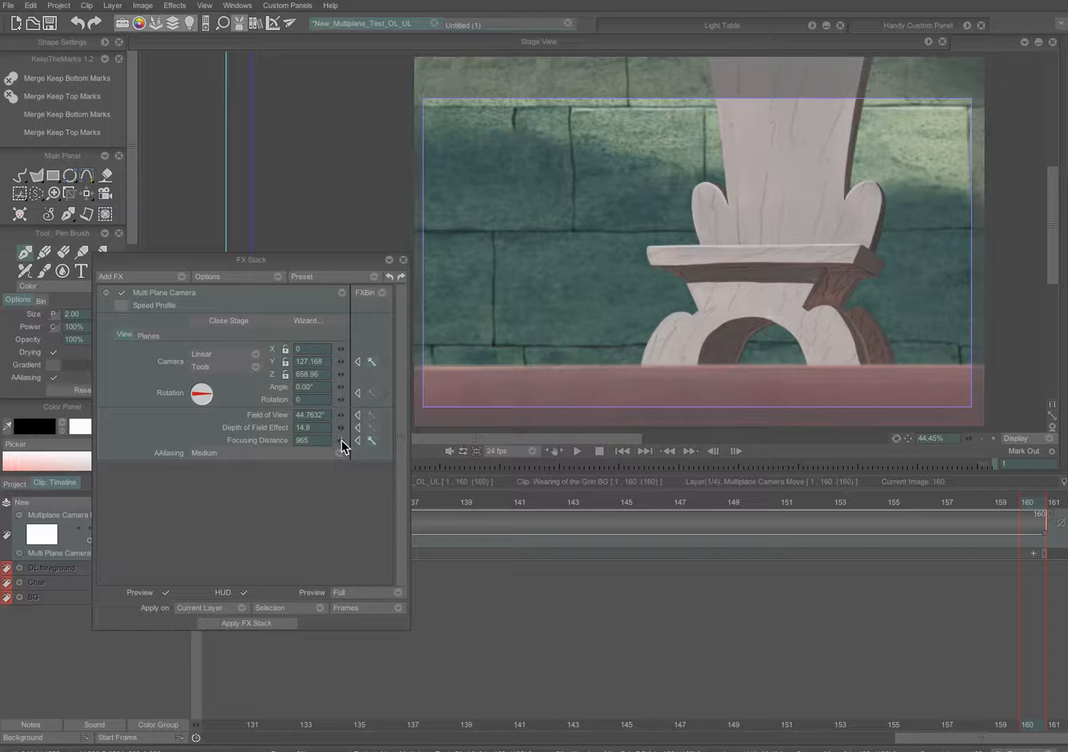
left_click_drag(341, 428, 365, 430)
left_click_drag(339, 428, 374, 425)
- Check frame 1, return to frame 160 and set its depth of field effect to 19
left_click_drag(1020, 503, 2, 540)
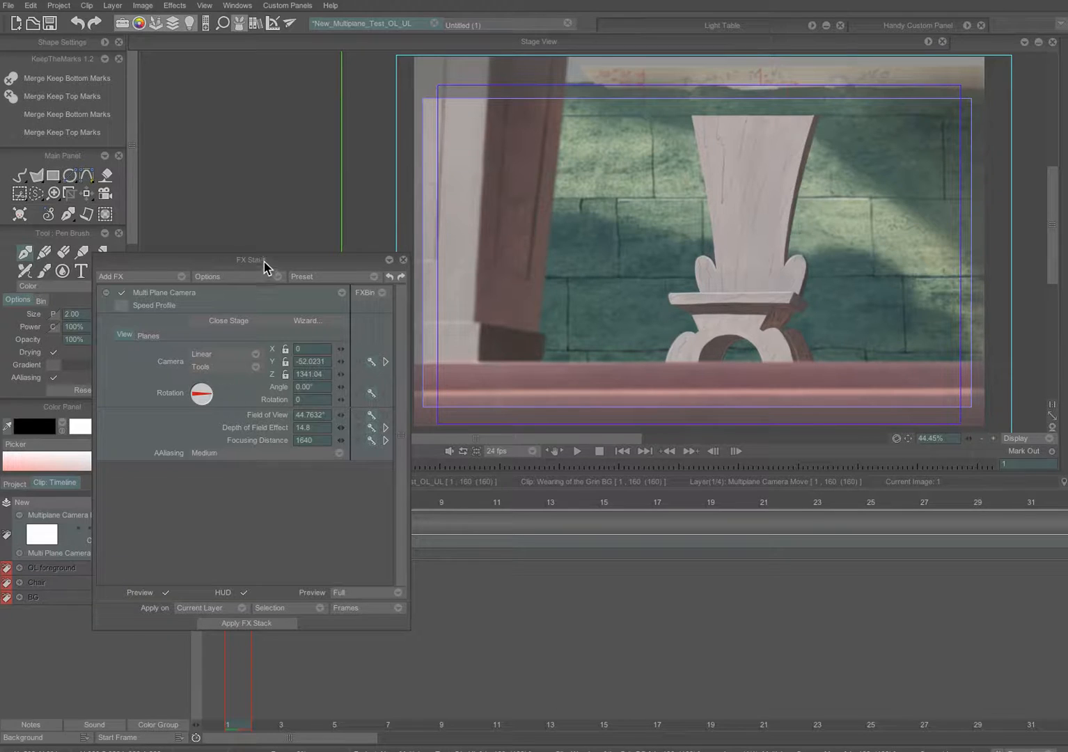
left_click_drag(264, 262, 305, 64)
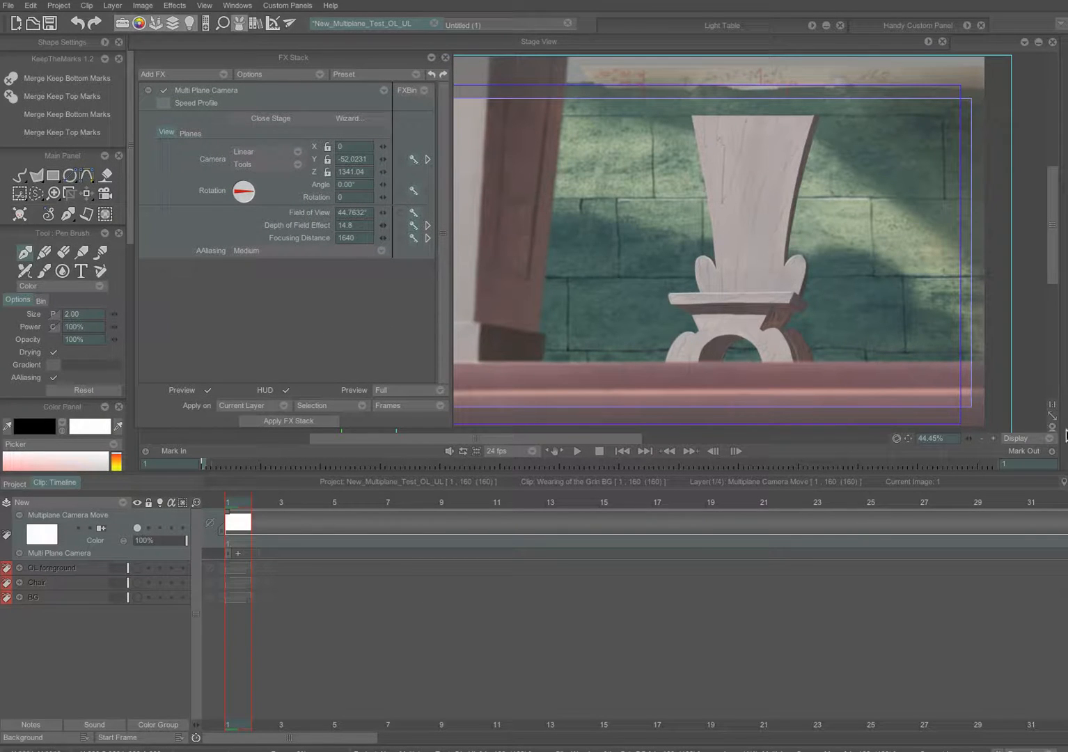
left_click(997, 466)
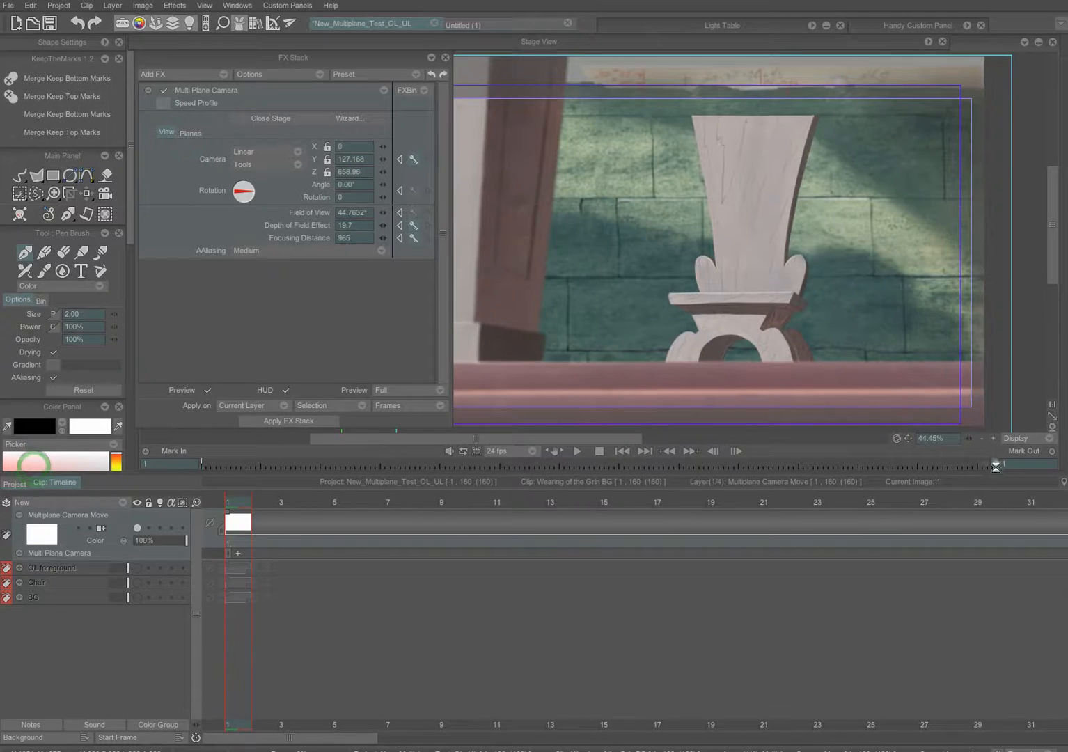
left_click(349, 229)
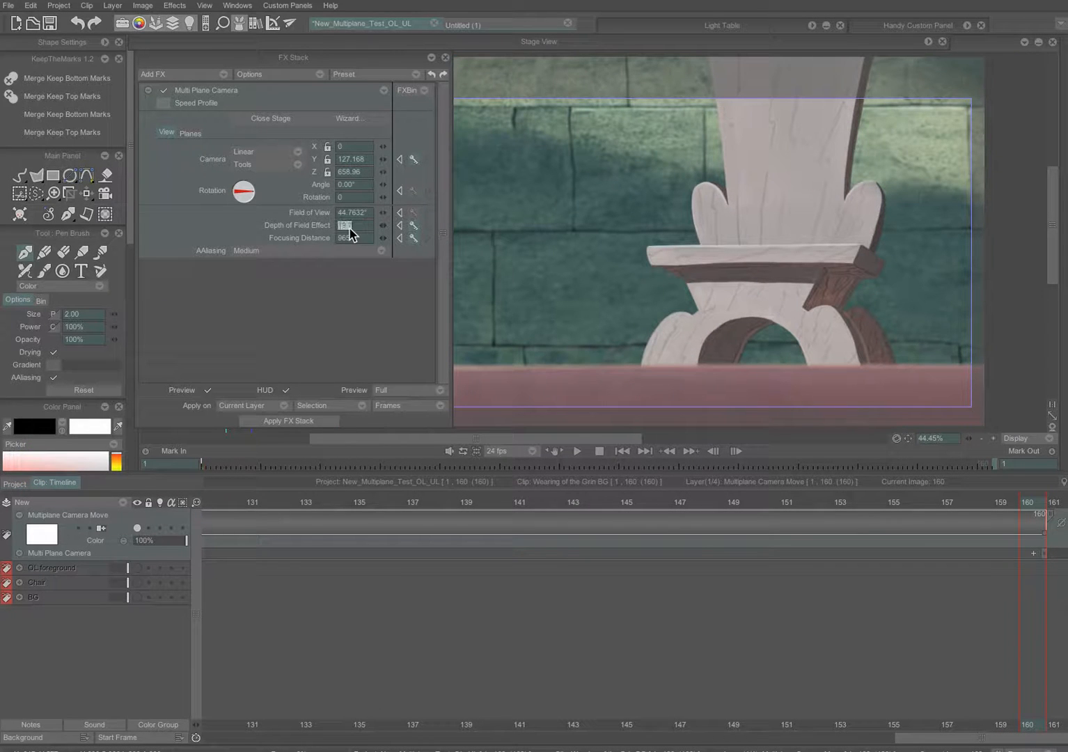
type("19")
- Return to frame 1 and lower its depth of field effect to 6
left_click(208, 465)
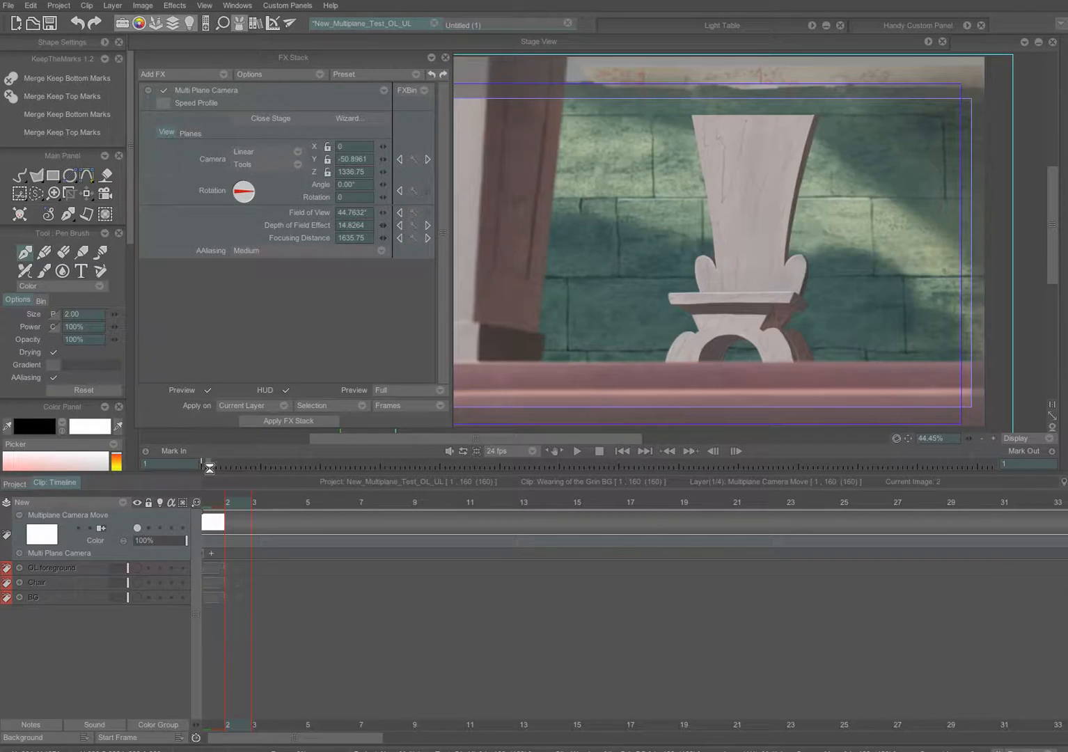
left_click(211, 466)
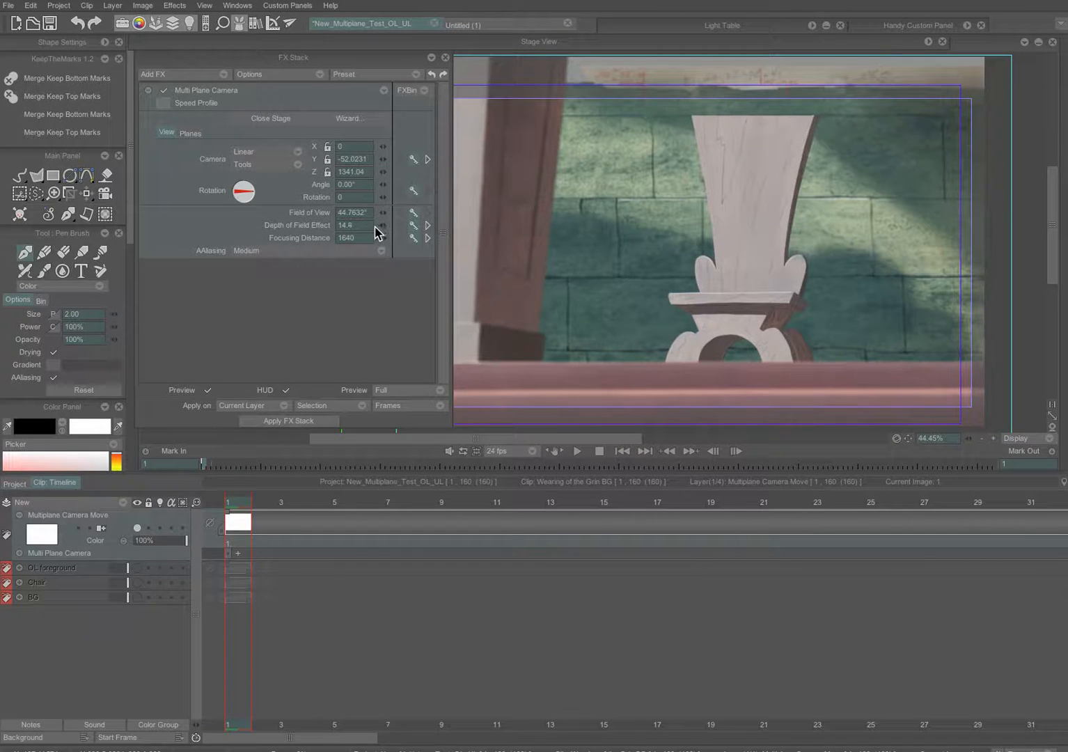
left_click_drag(375, 226, 262, 236)
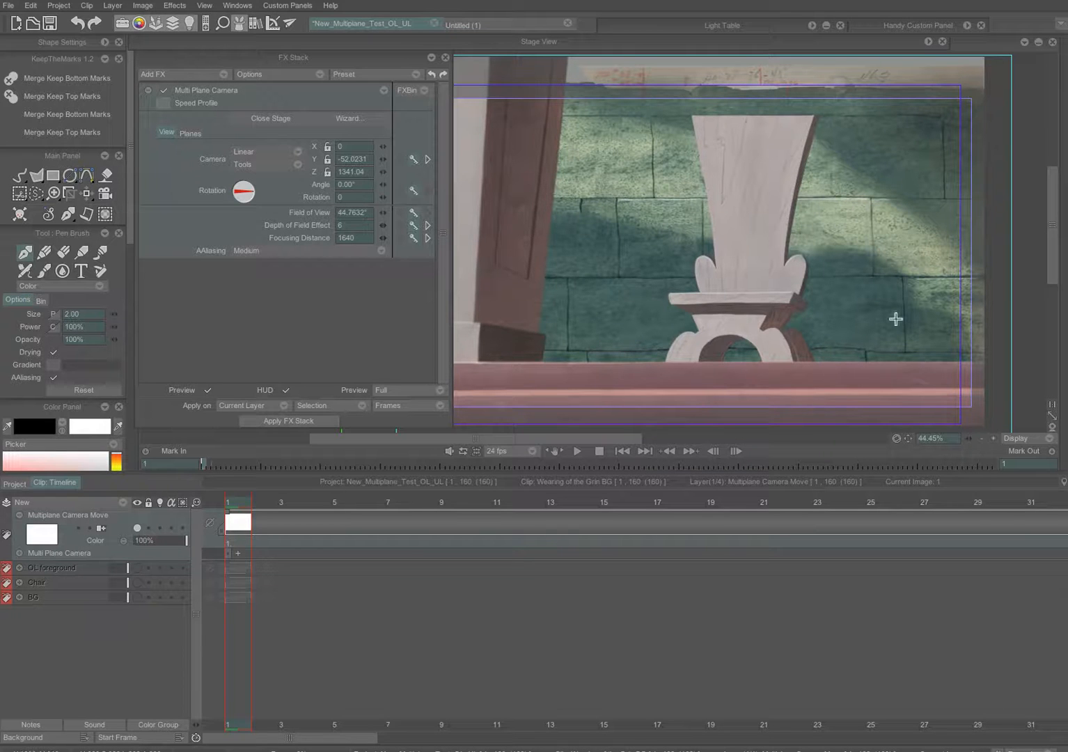
- Scrub through the 160-frame timeline to preview the animated camera move and its focus blur
left_click_drag(370, 64, 303, 65)
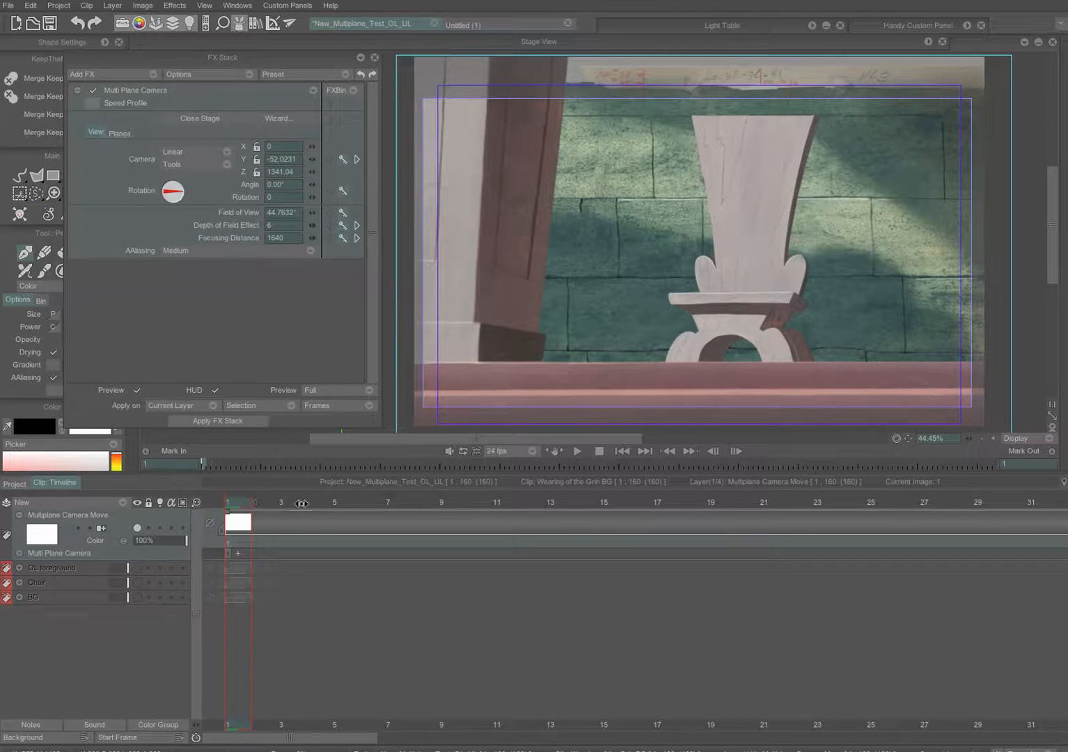
left_click_drag(301, 503, 1051, 483)
left_click_drag(196, 502, 132, 502)
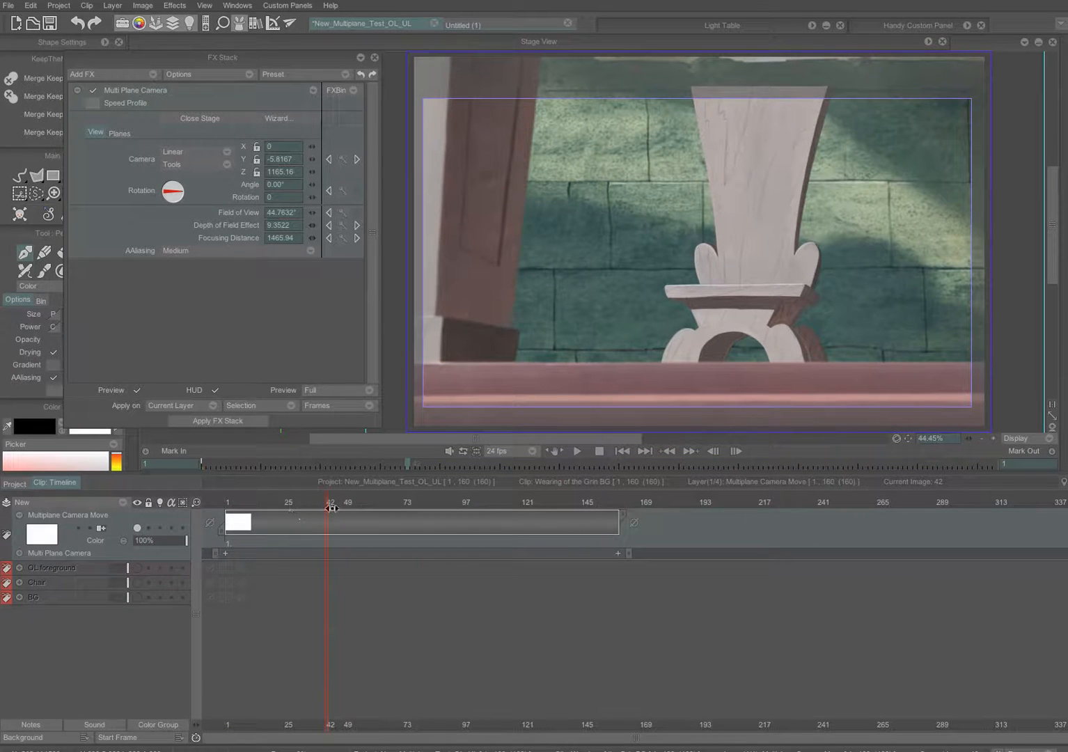
left_click_drag(387, 501, 217, 503)
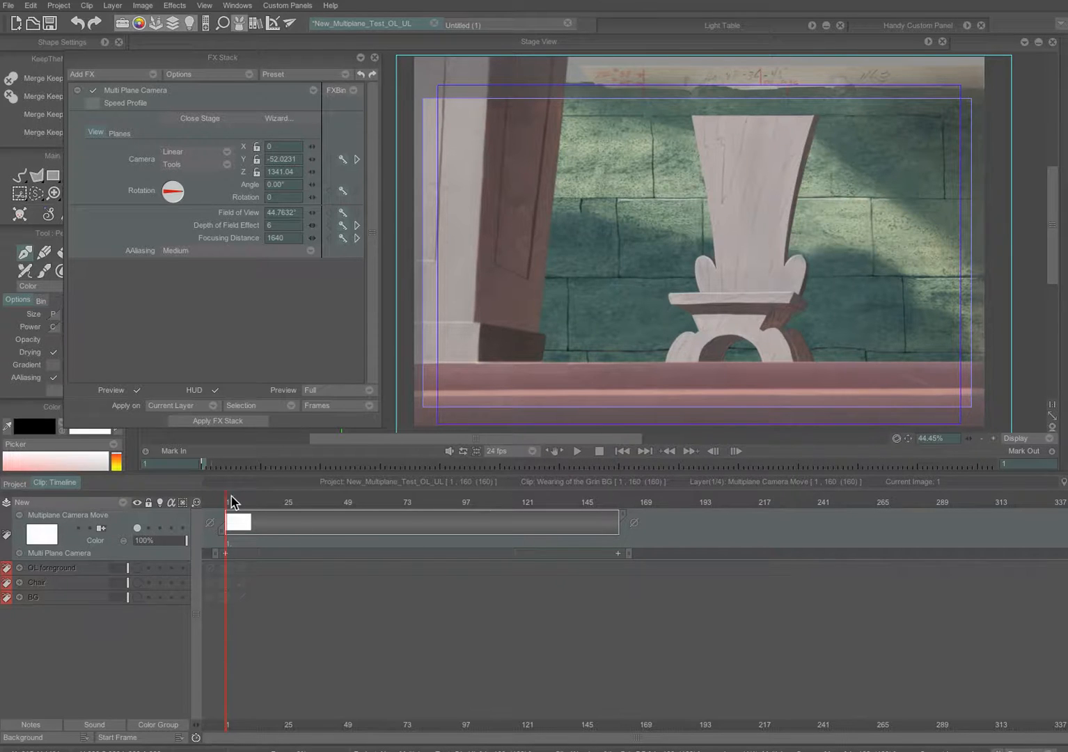
mouse_move(240, 505)
left_mouse_down()
mouse_move(627, 502)
mouse_move(226, 519)
left_mouse_up()
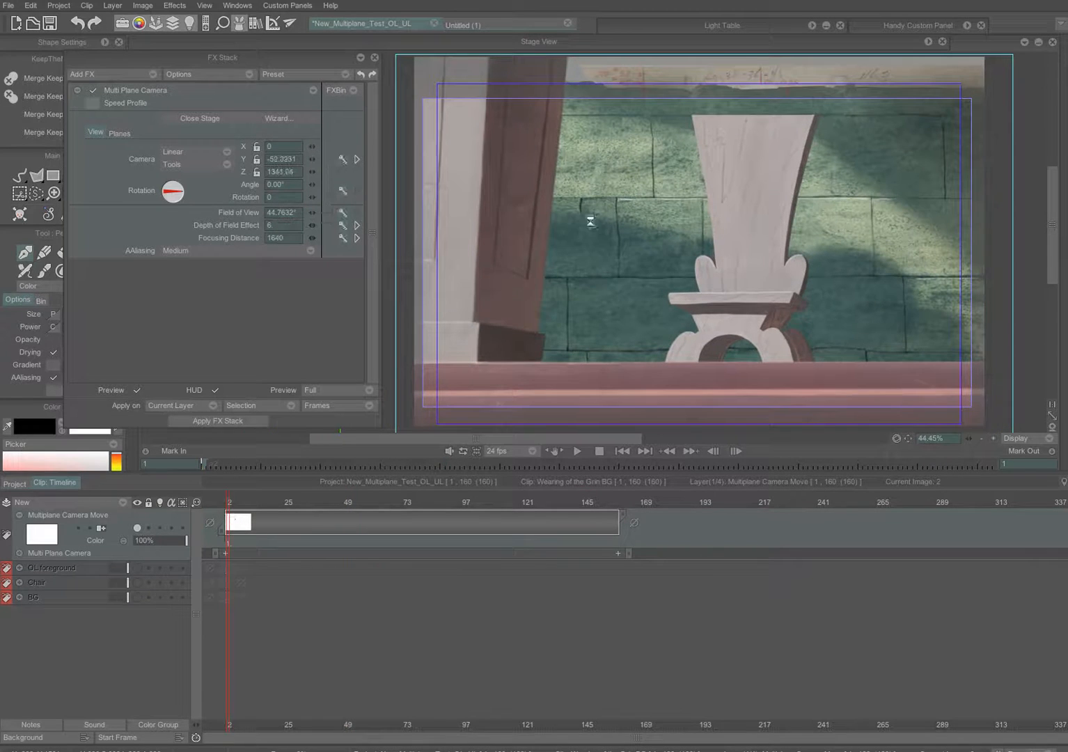
- Select the full frame range of the Multiplane Camera Move layer and apply the FX stack to render it
left_click_drag(226, 545, 617, 538)
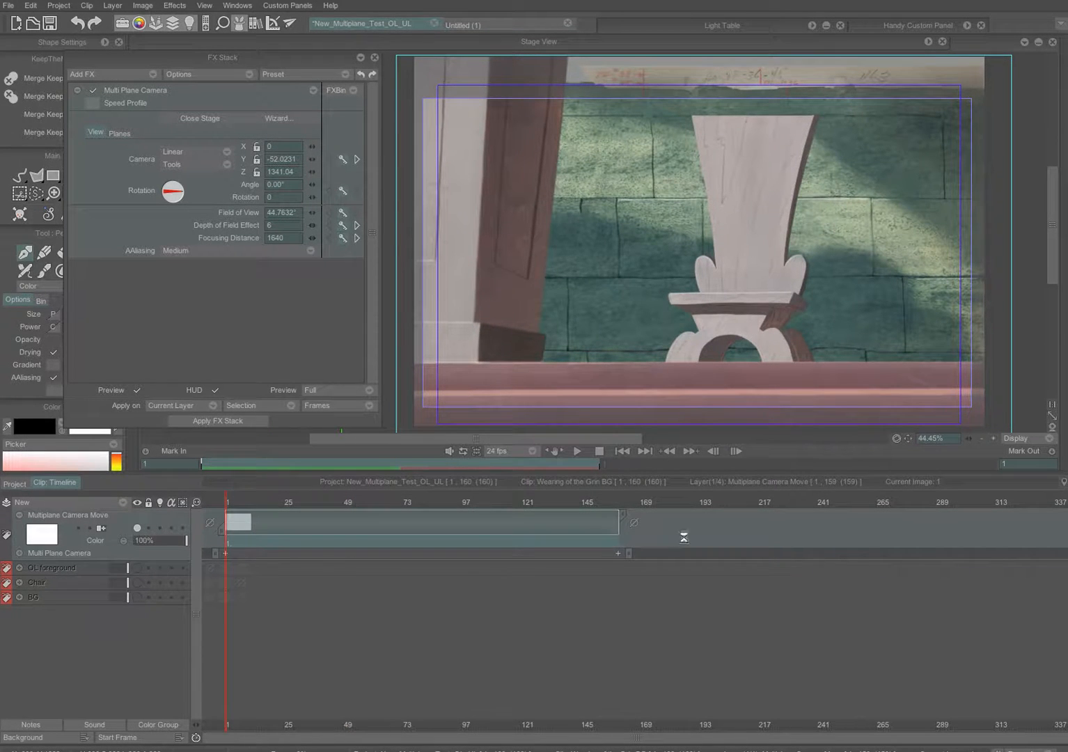
left_click(684, 537)
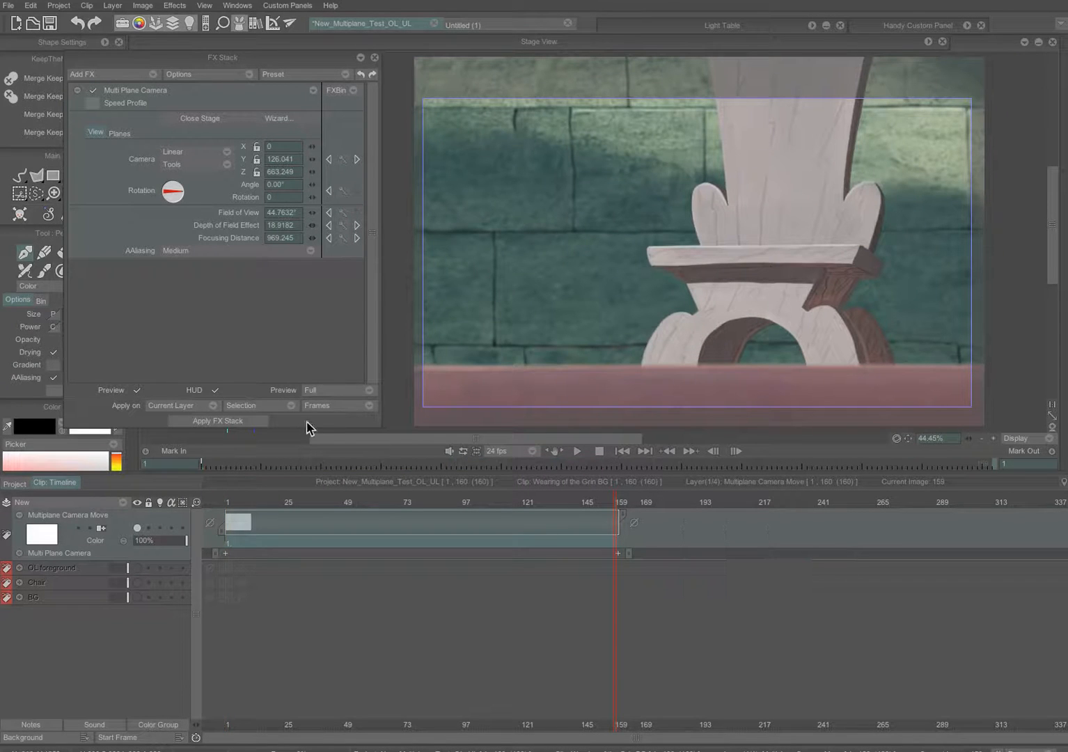
left_click(225, 422)
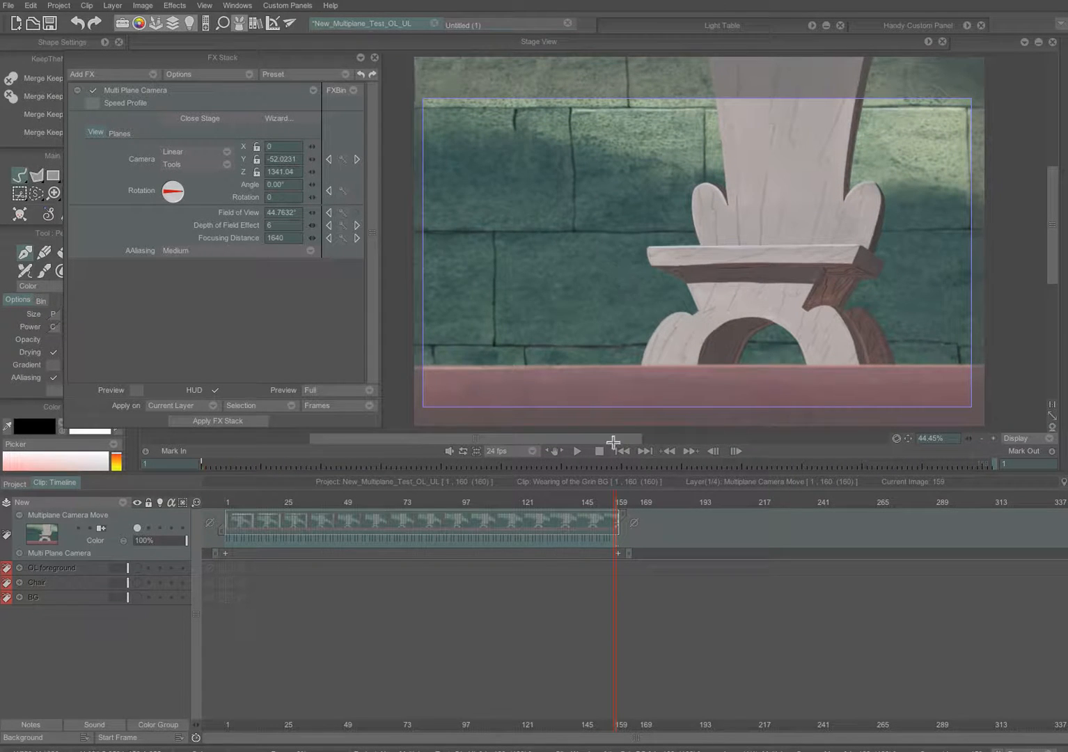
- Close the FX stack, play the rendered Multiplane Camera Move from frame 1 and return to the first frame
left_click(376, 58)
left_click_drag(562, 504, 227, 501)
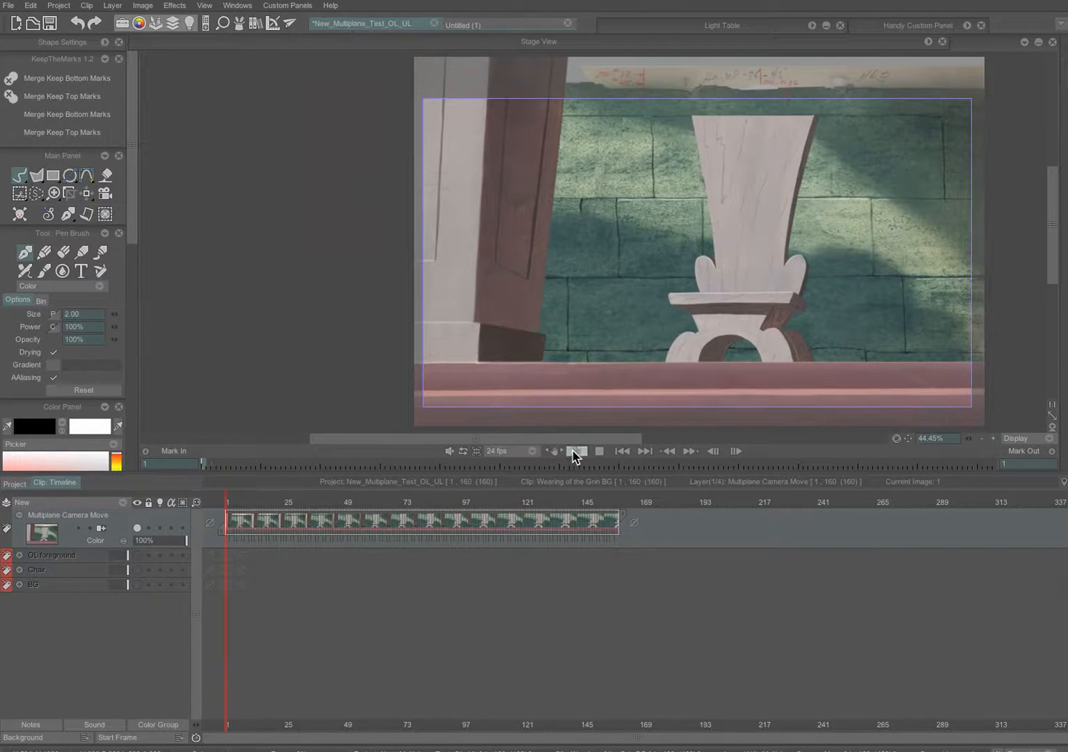
left_click(577, 451)
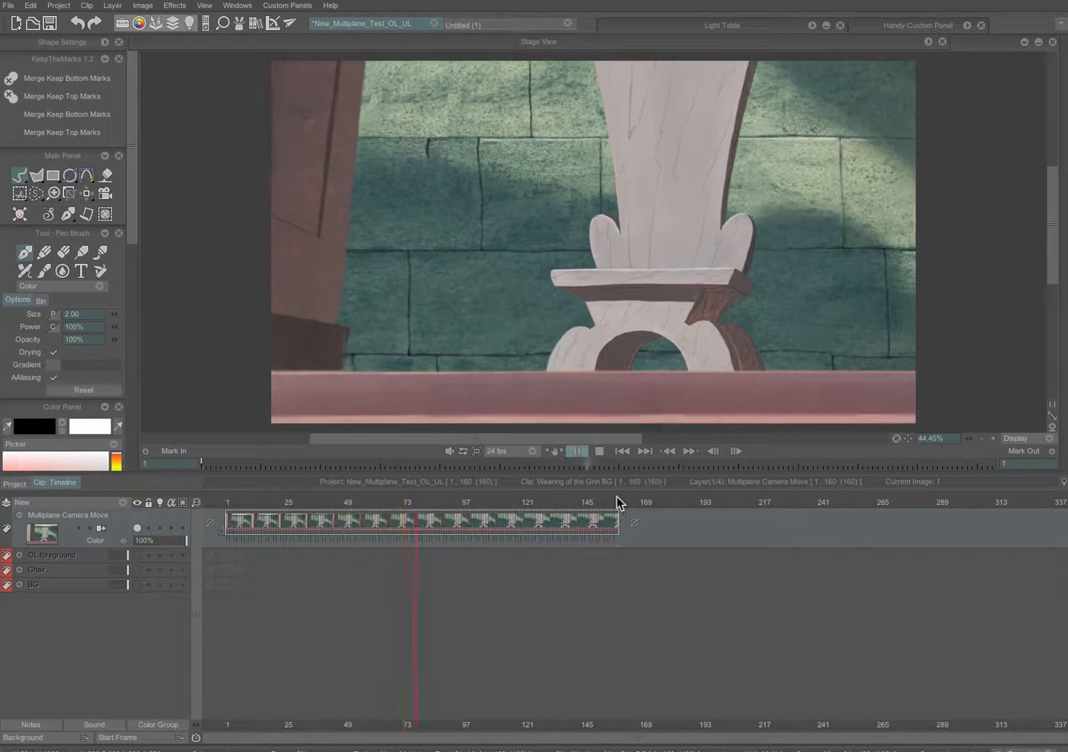
left_click(571, 506)
left_click_drag(441, 504, 222, 532)
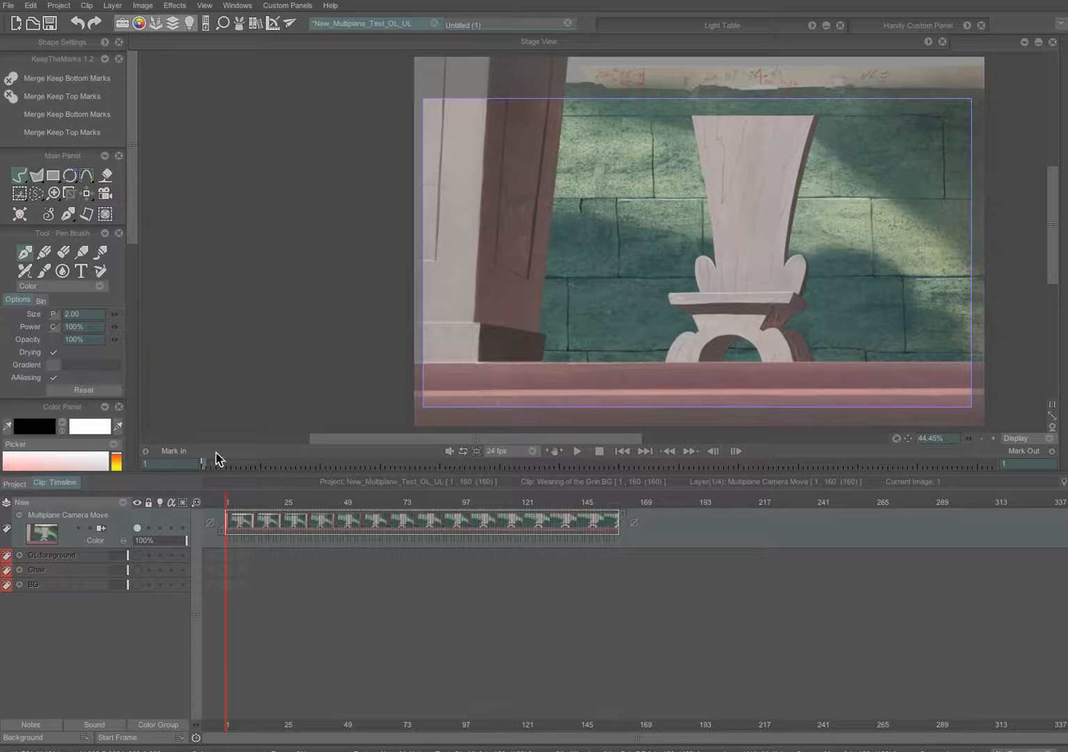
- With the Camera tool, reposition the project camera at frame 1 to X 958, Y 721 and reduce its zoom to 95.57%
left_click(43, 531)
left_click(106, 193)
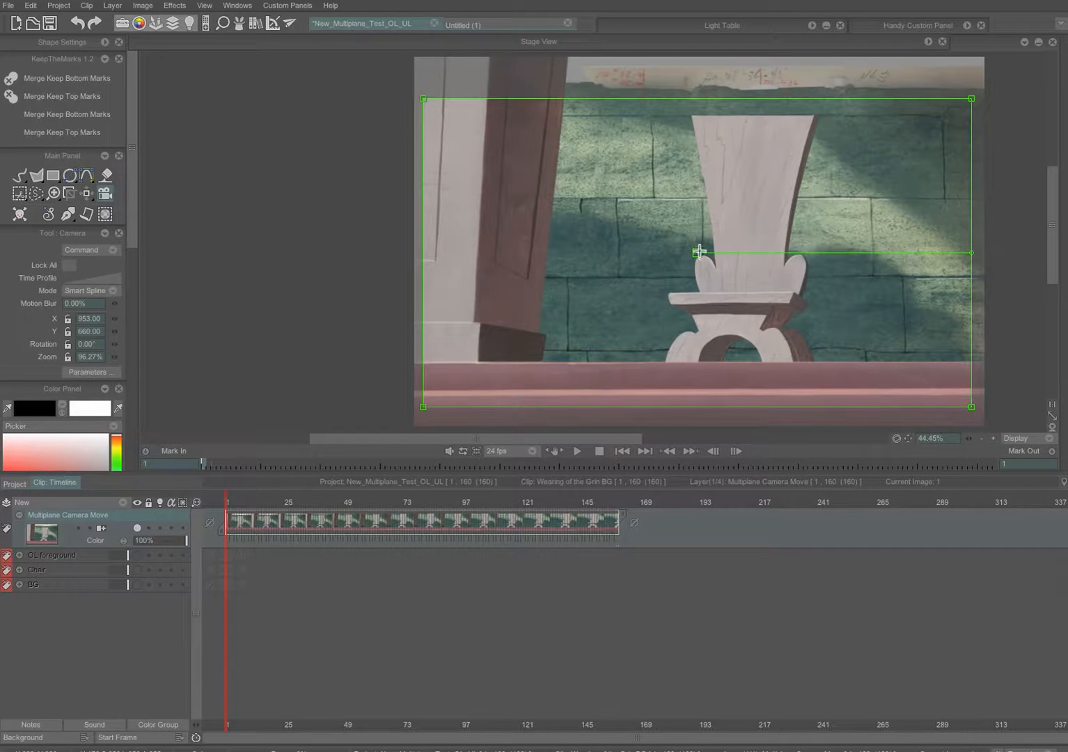
left_click_drag(698, 253, 698, 269)
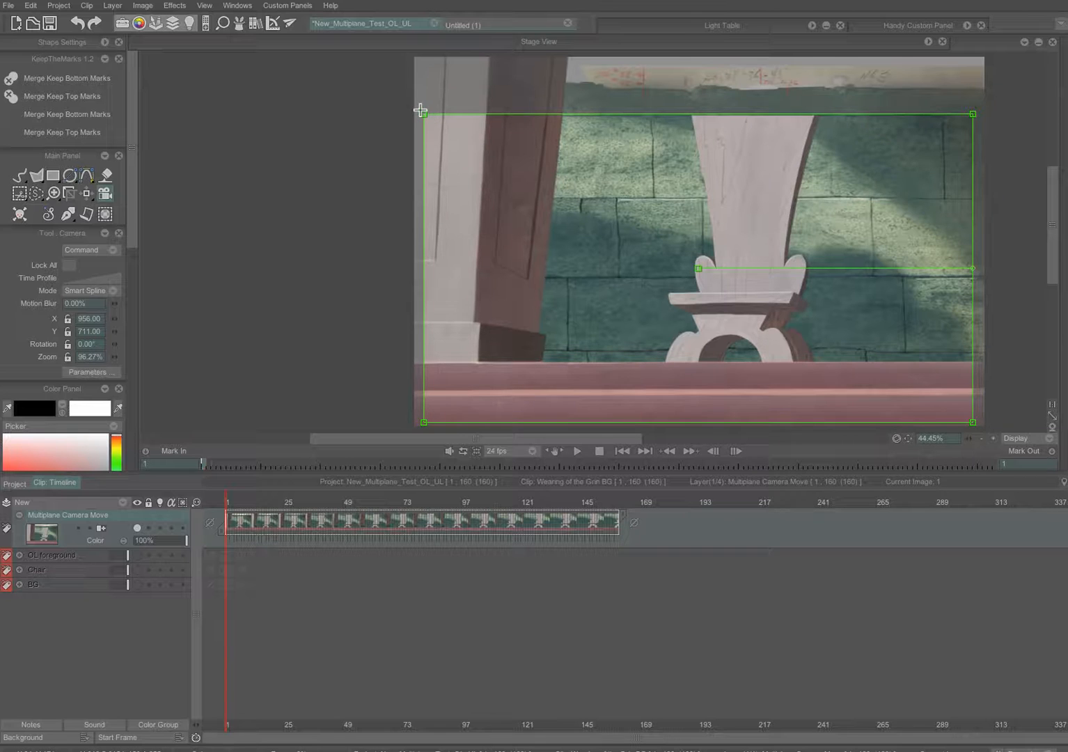
left_click_drag(422, 113, 426, 116)
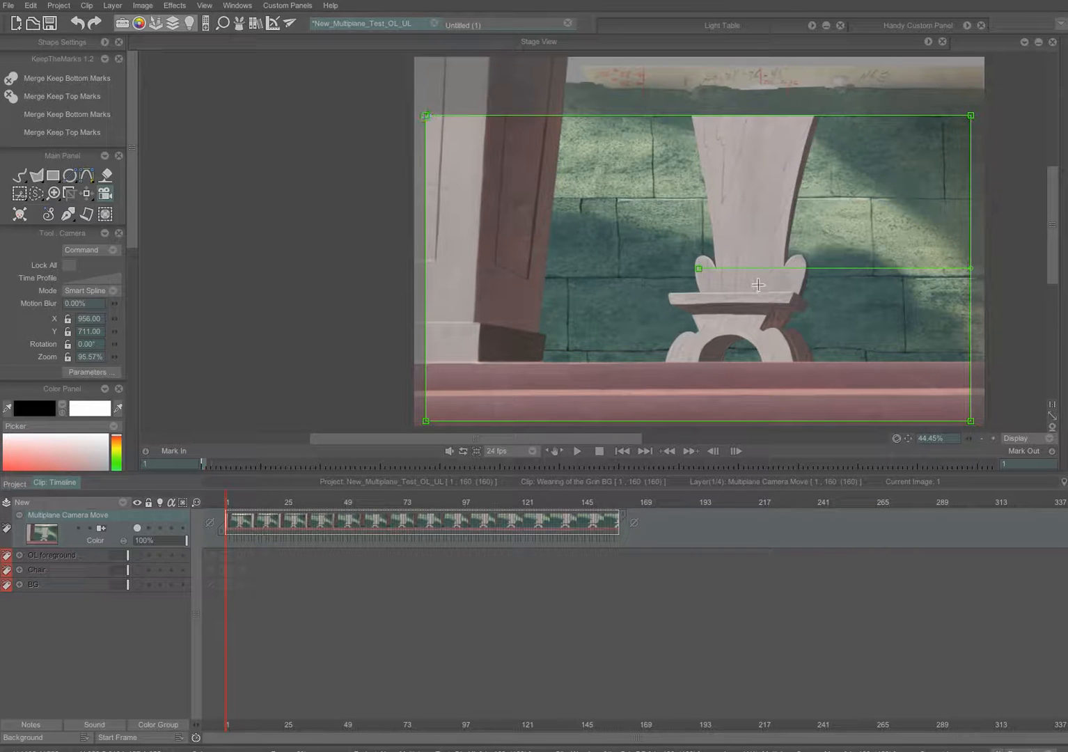
left_click_drag(702, 271, 699, 272)
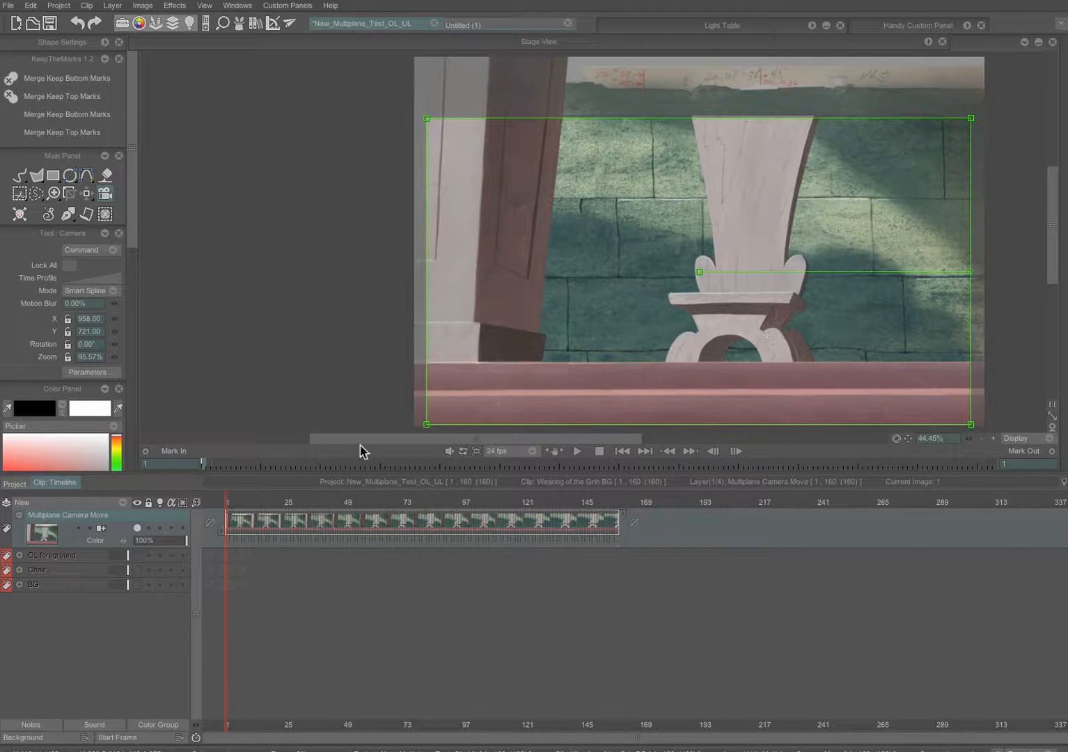
- Add a second camera position at X 966.54, Y 677.74 with 92.47% zoom, and preview the clip through frame 160
left_click_drag(252, 509, 208, 518)
left_click_drag(643, 263, 702, 257)
left_click_drag(436, 101, 440, 106)
left_click_drag(703, 259, 699, 260)
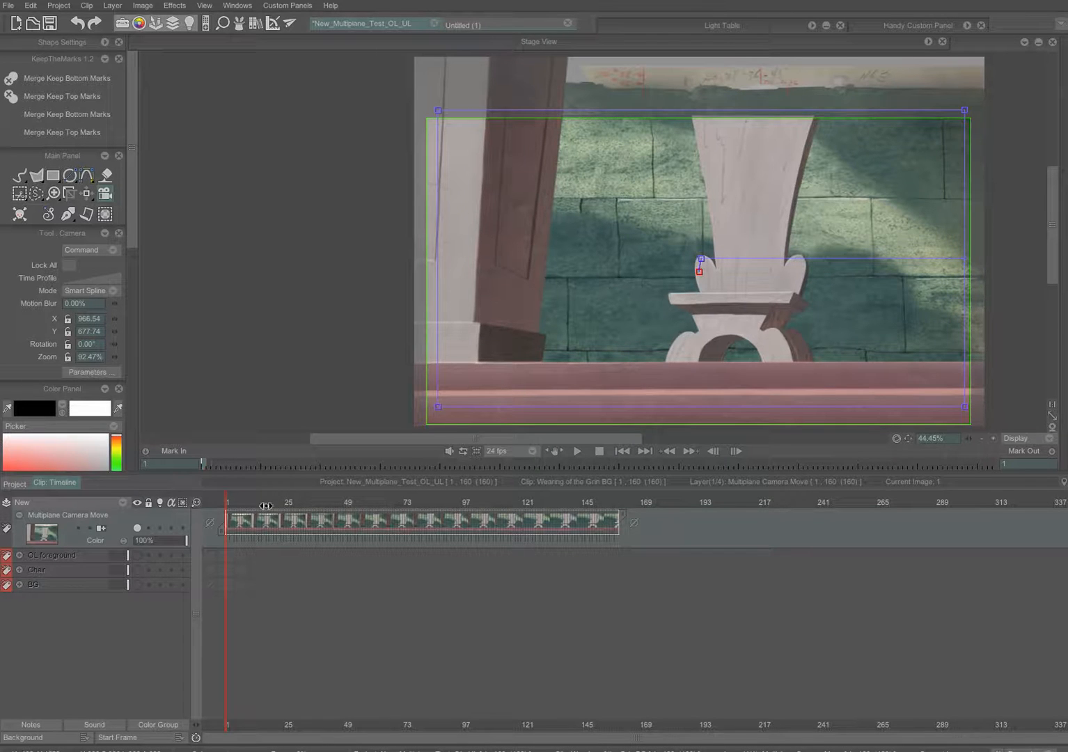
left_click_drag(239, 504, 619, 477)
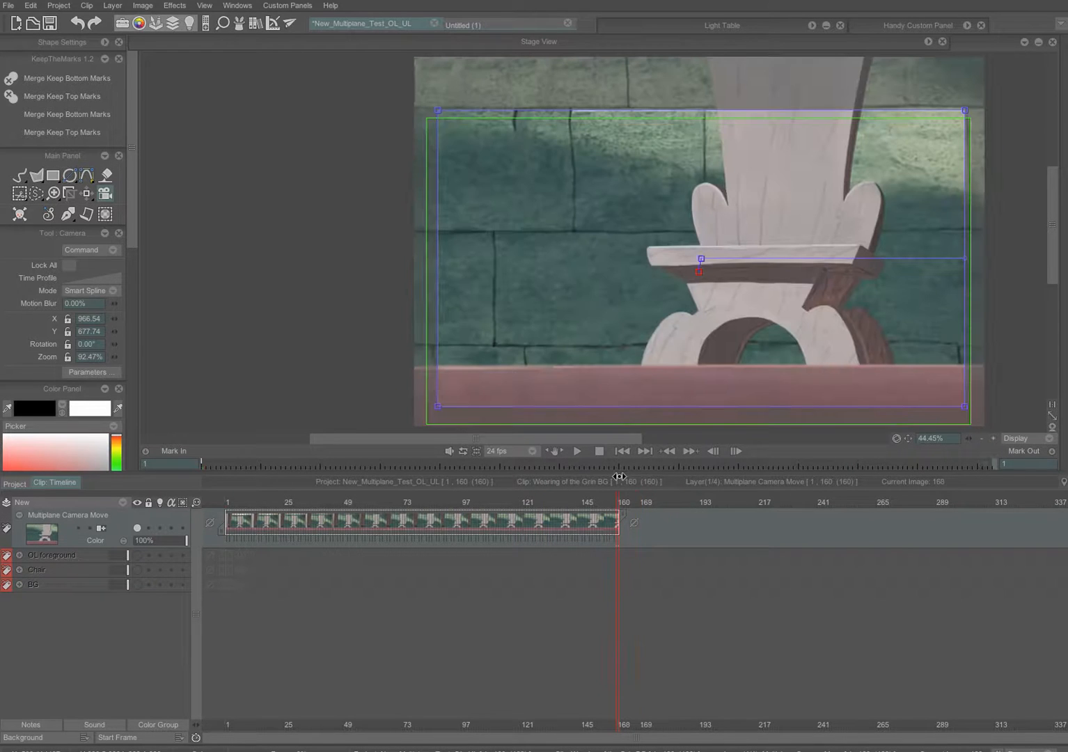
left_click(577, 452)
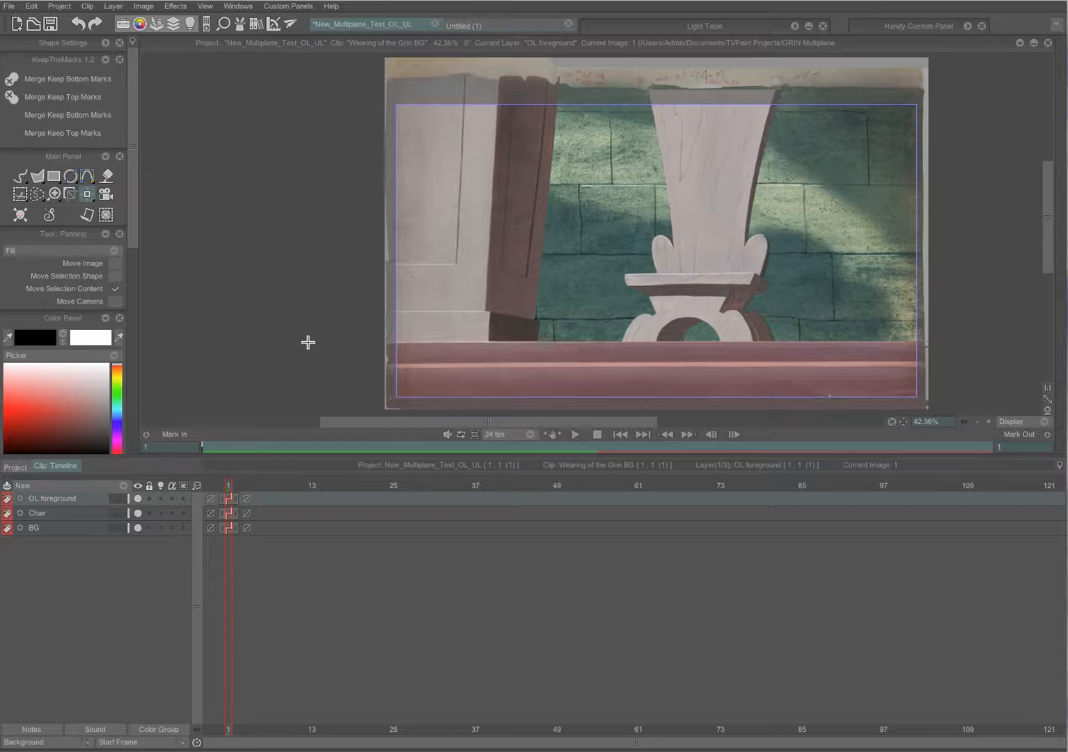
- Add a new animation layer, place it above OL foreground and rename it Multiplane 3
left_click(80, 488)
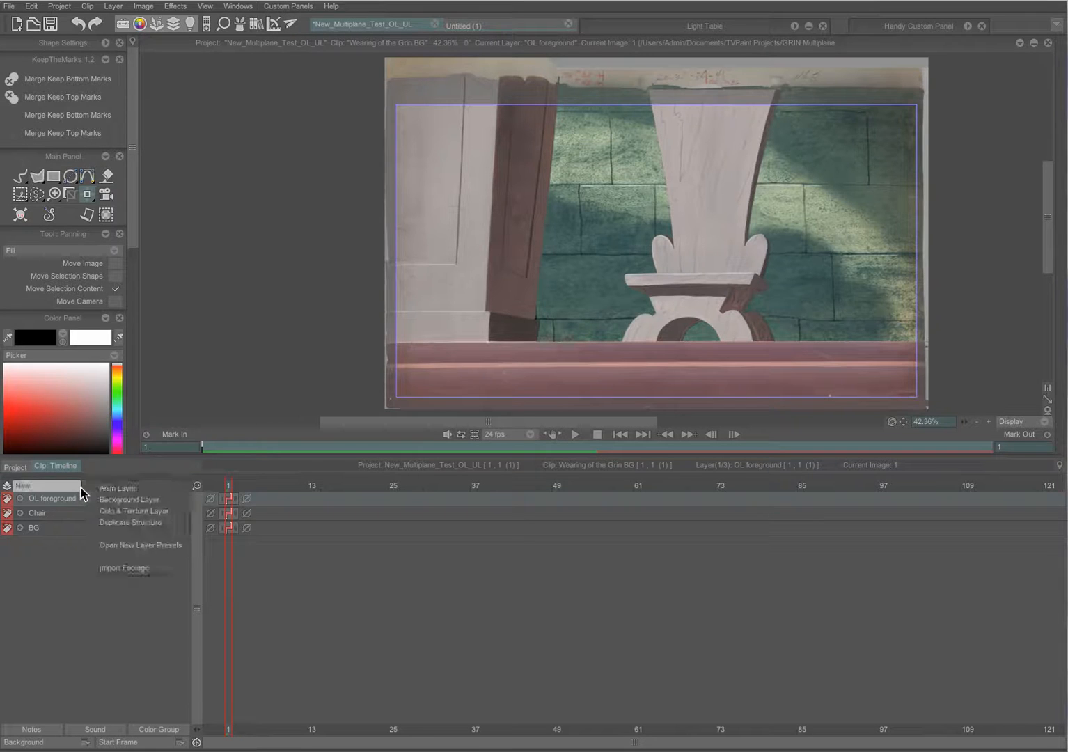
left_click(124, 490)
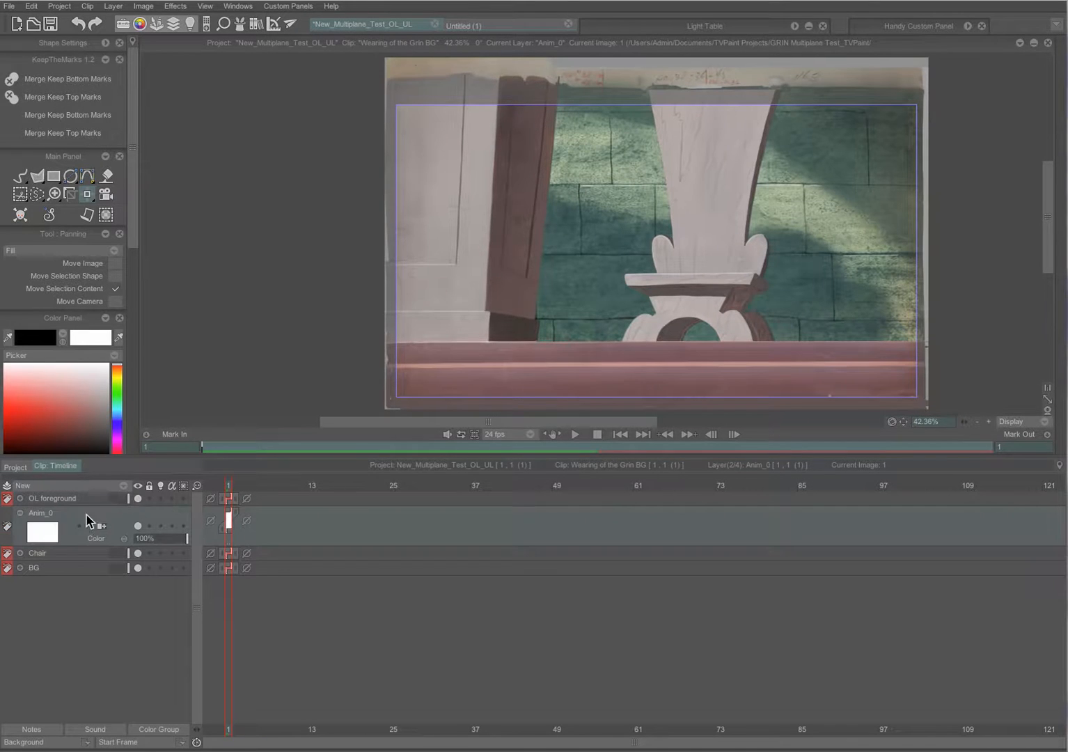
left_click_drag(48, 491, 40, 484)
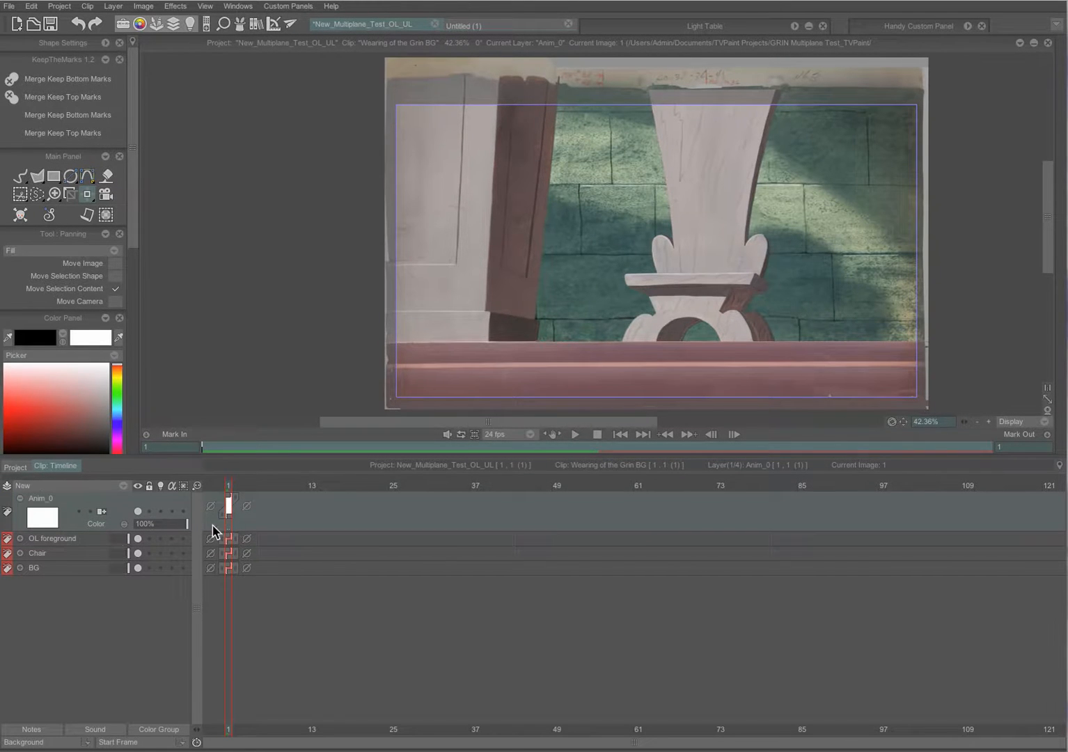
double_click(46, 501)
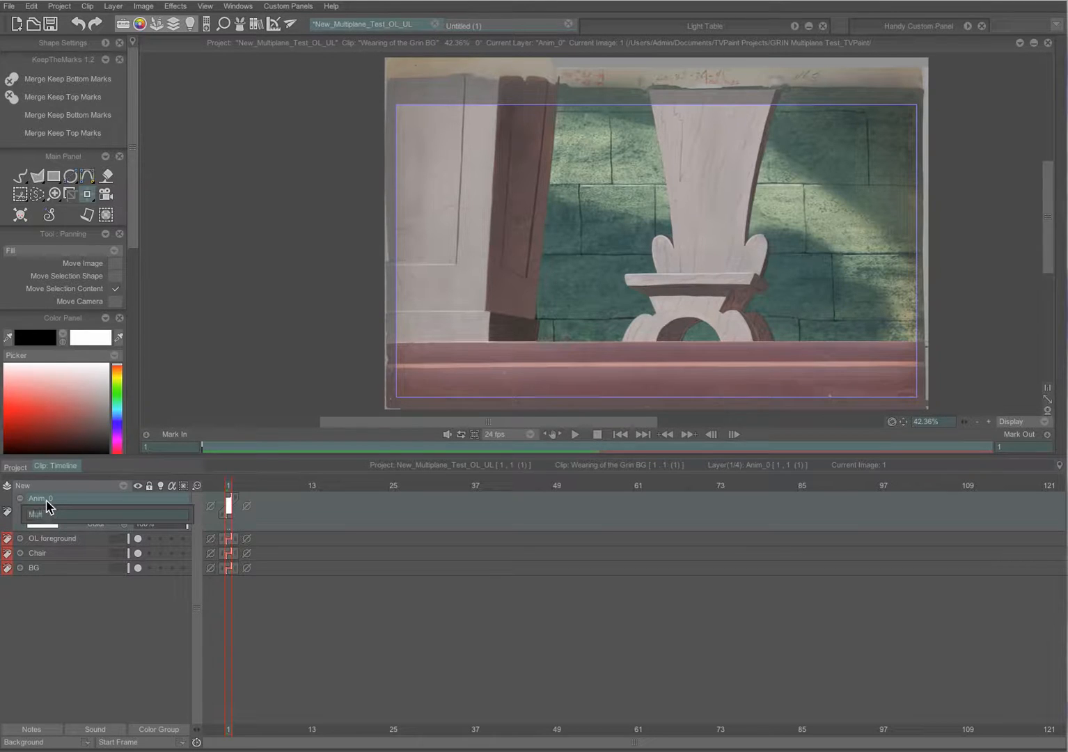
type("Multiplane 3")
key("Return")
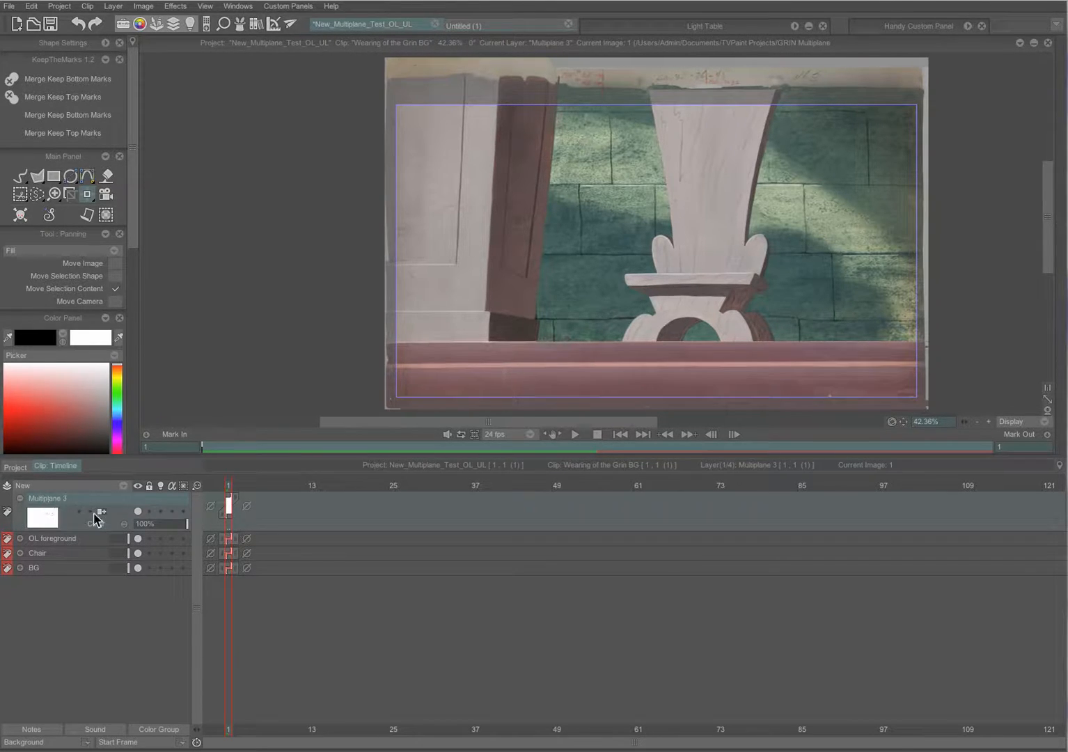
- Hide the OL foreground, Chair and BG layers
left_click(138, 540)
left_click(138, 553)
left_click(138, 568)
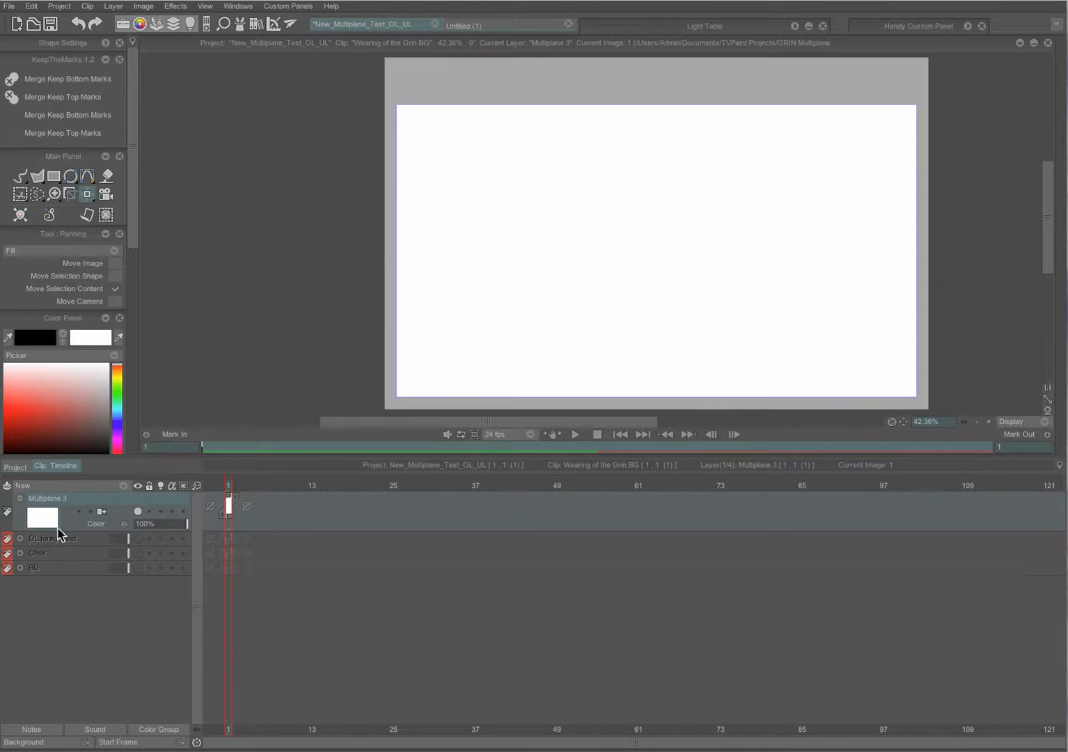
- Set the exposure of the Multiplane 3 layer's image to 160 frames
right_click(227, 503)
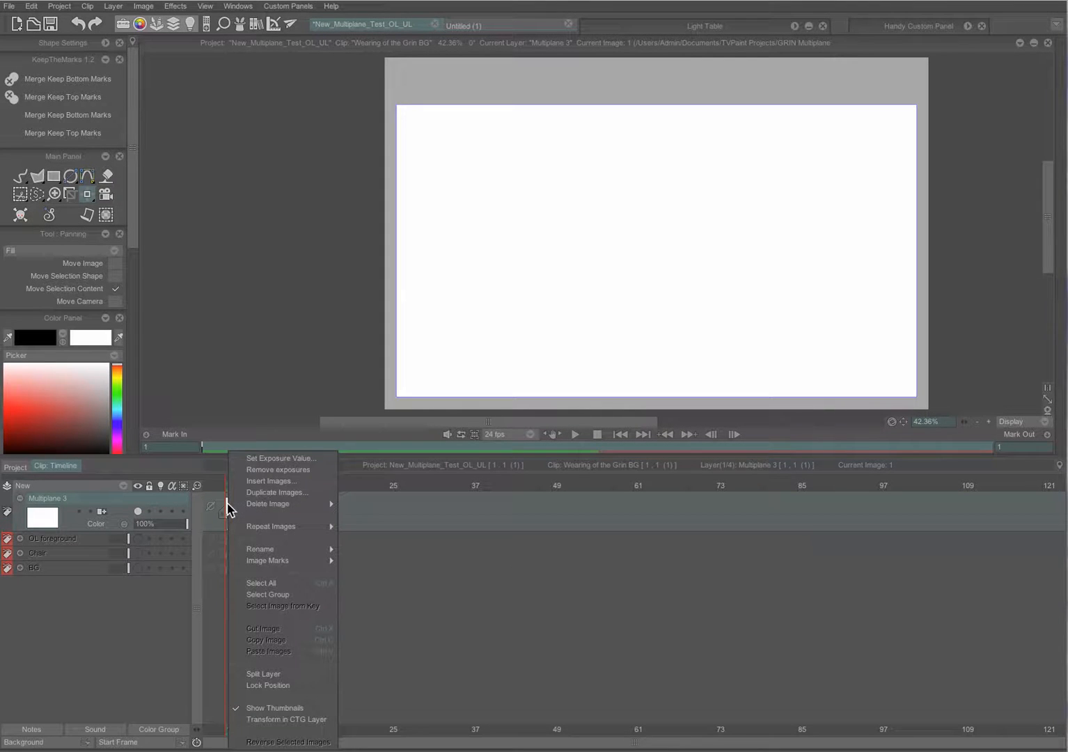
left_click(281, 458)
type("160")
left_click(515, 399)
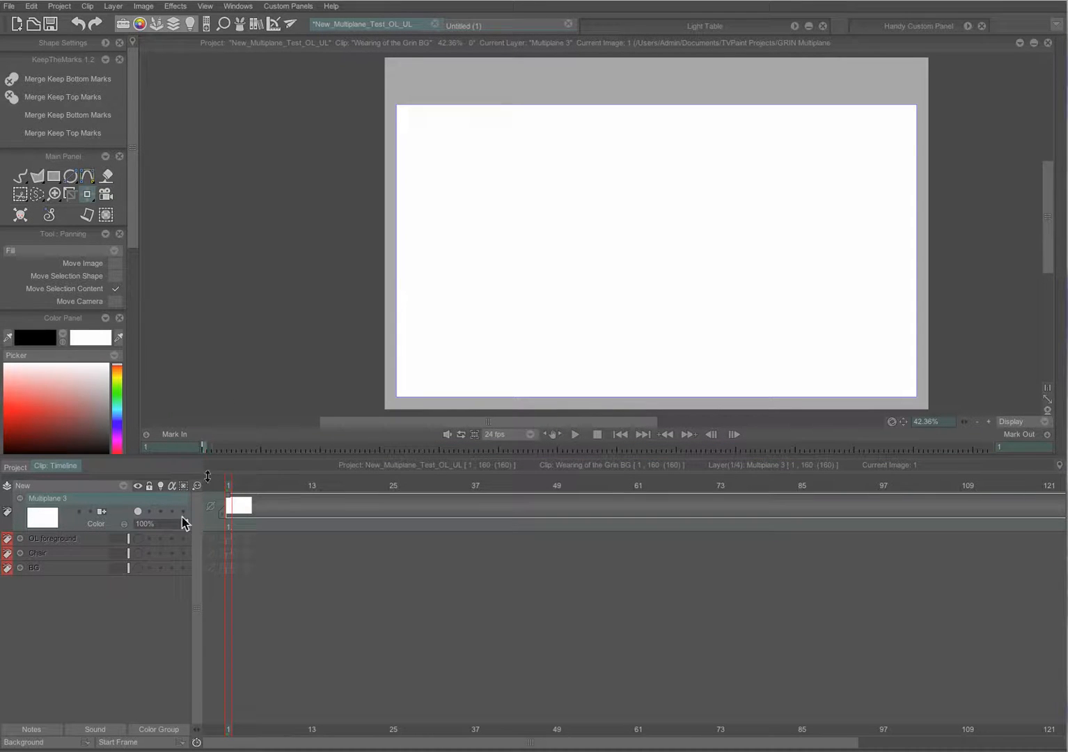
- Use the Multi Plane Camera wizard to stage the current clip's OL foreground, Chair and BG layers at Z -100, -200 and -300
left_click(241, 23)
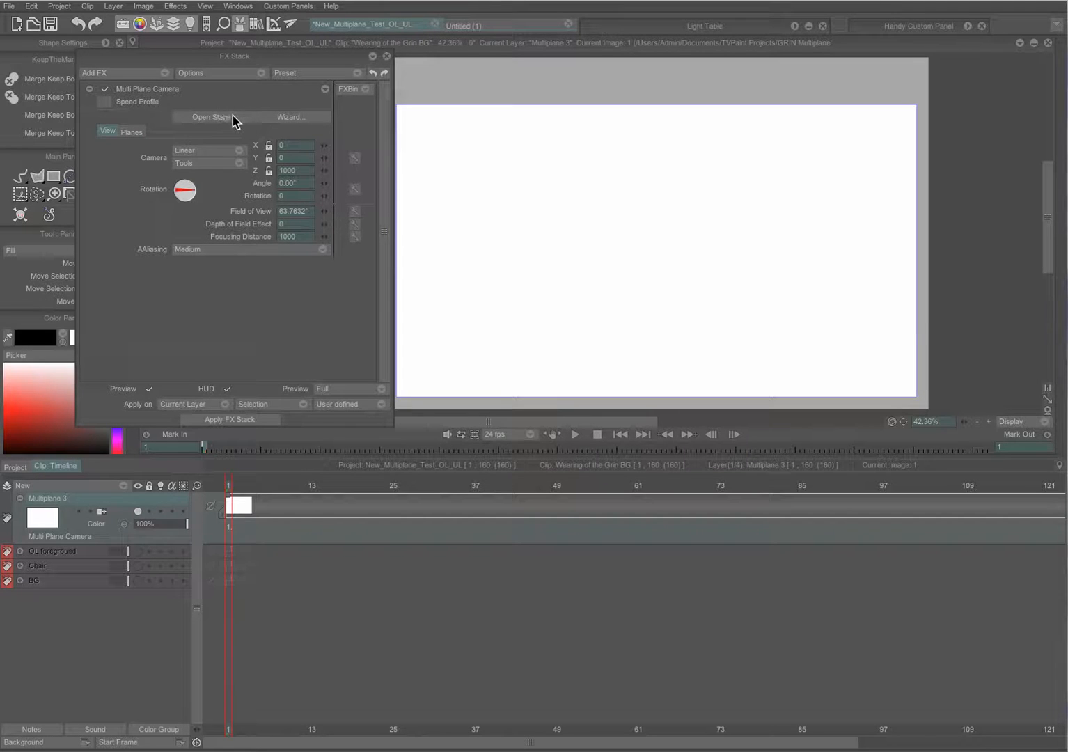
left_click(291, 118)
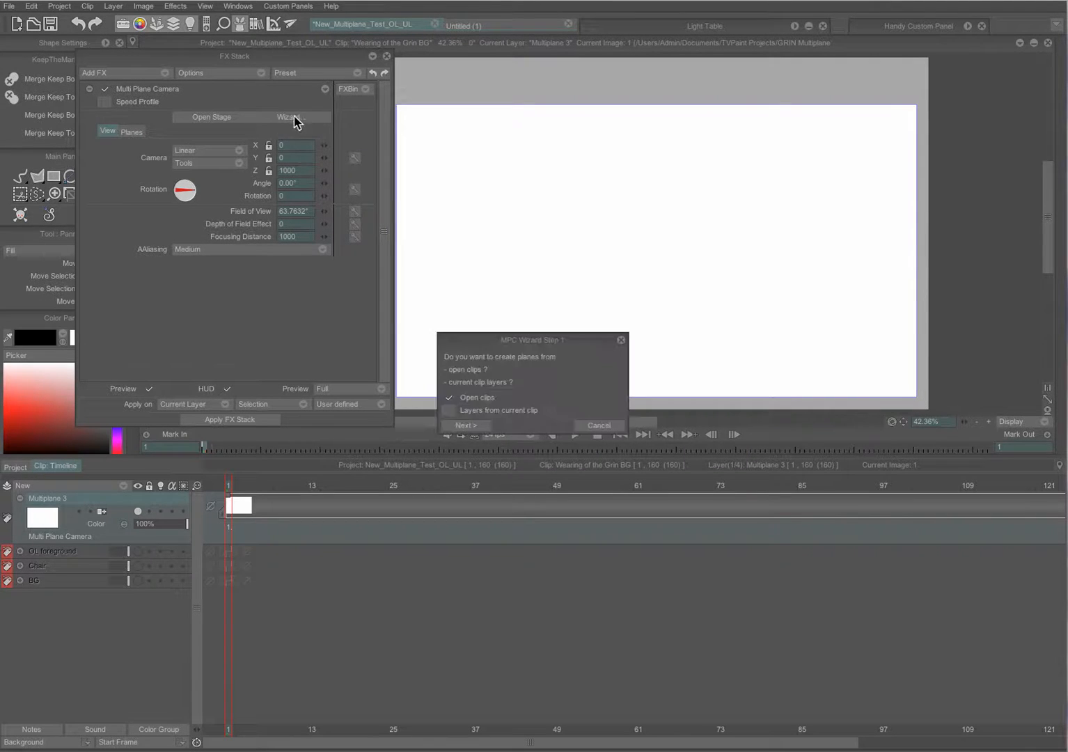
left_click(461, 426)
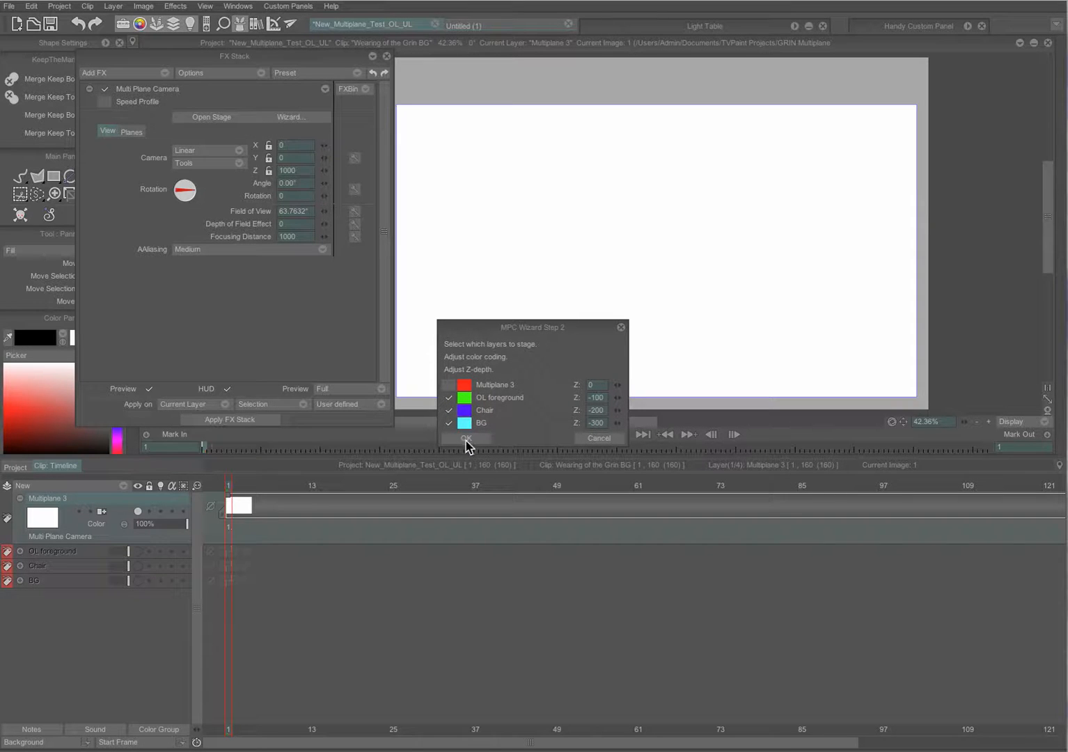
left_click(461, 438)
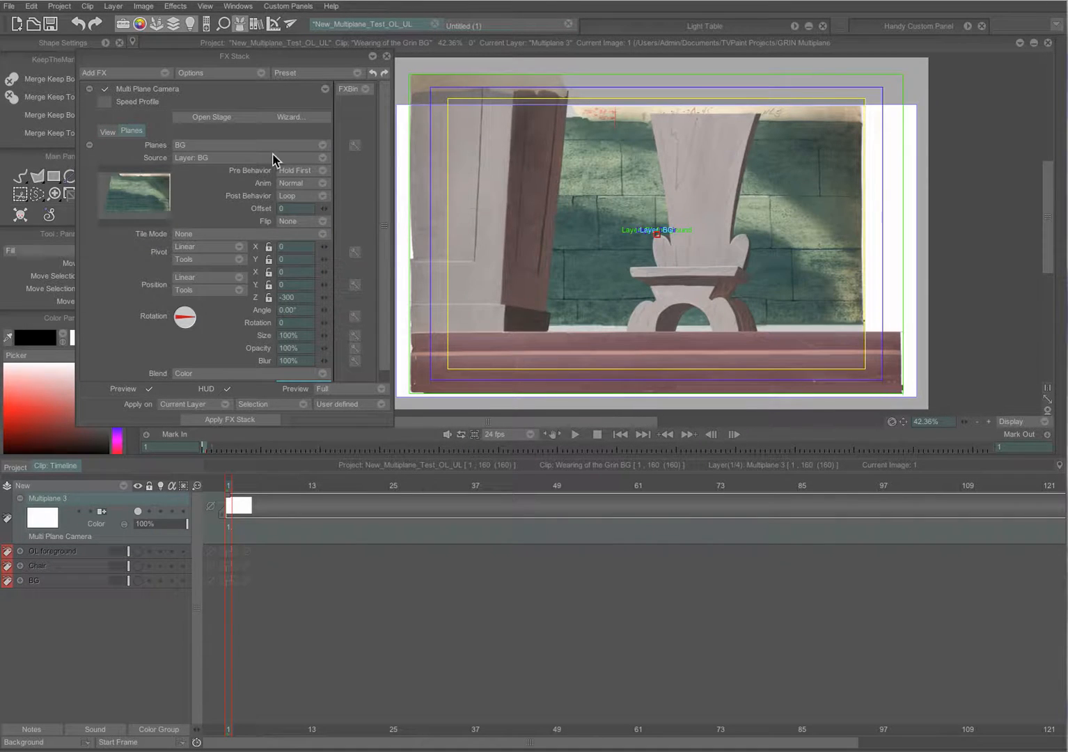
- Load the saved Multiplane Test 3 camera preset from the FX bin and open the stage view for it
left_click(347, 90)
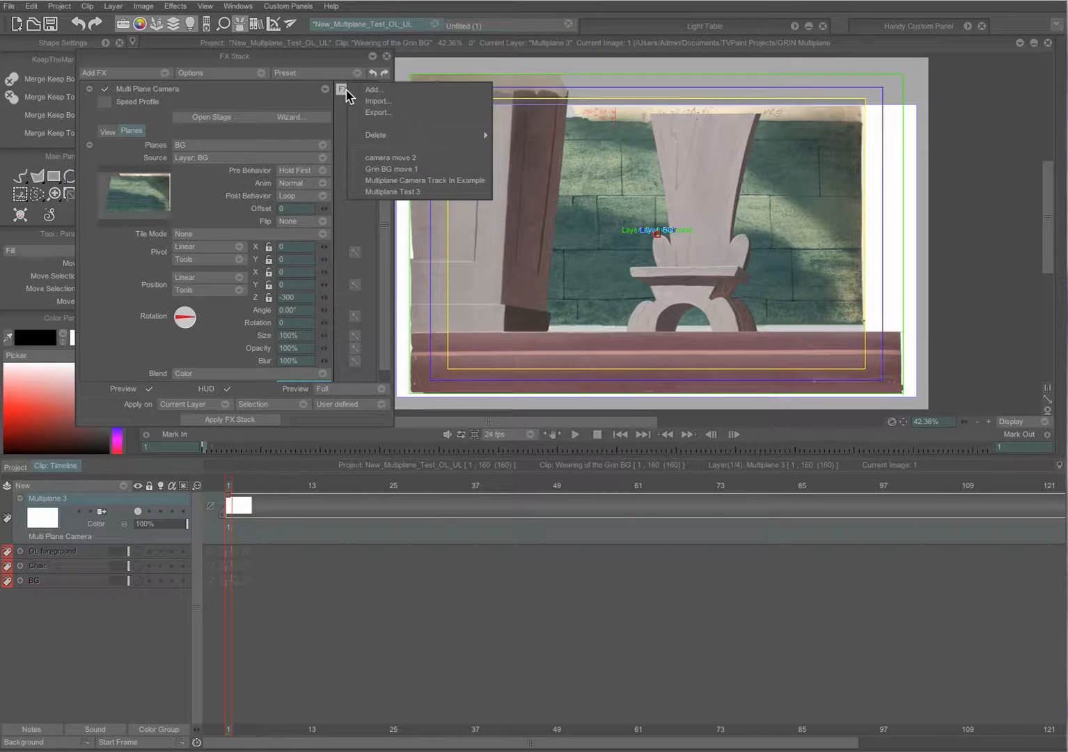
left_click(409, 192)
left_click_drag(329, 15, 489, 131)
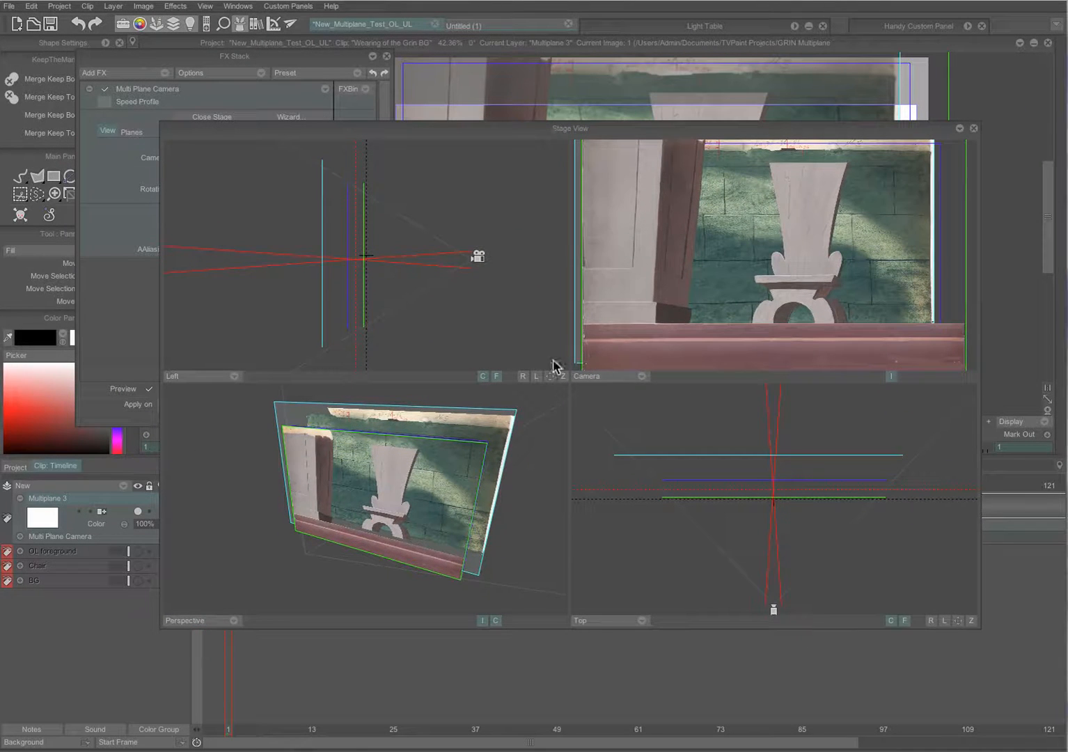
- Scrub through the timeline to examine the loaded camera move in the stage view, and close the stage view
left_click_drag(233, 733, 460, 729)
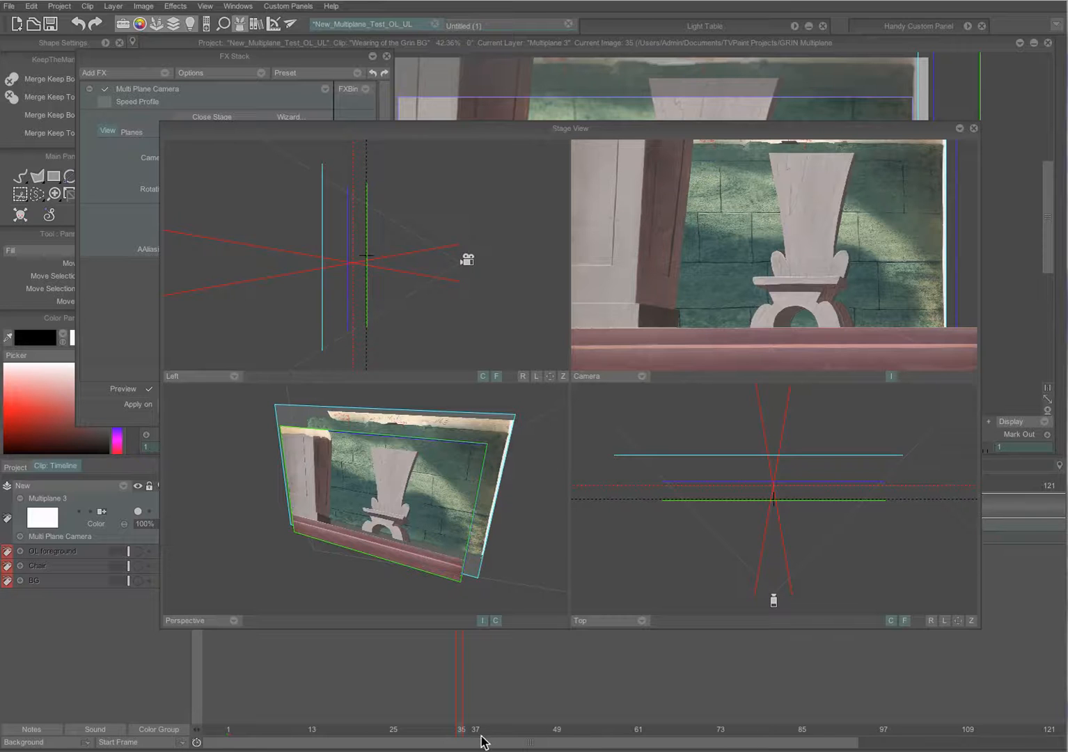
left_click_drag(490, 733, 1021, 703)
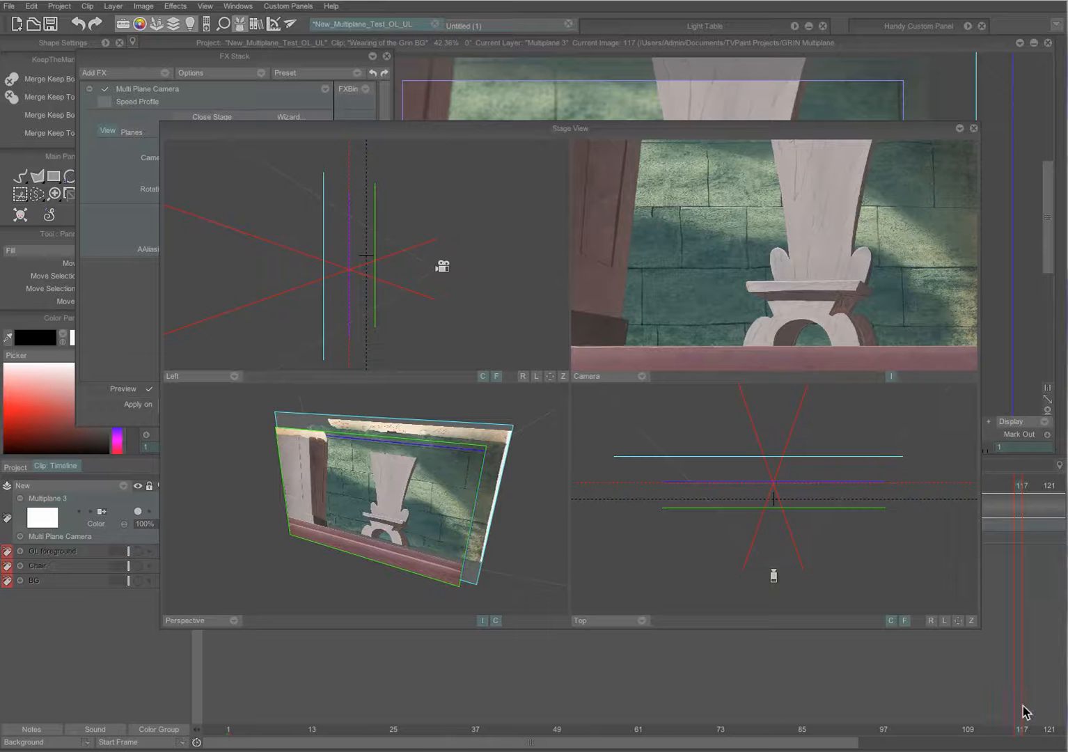
left_click_drag(1047, 731, 1001, 725)
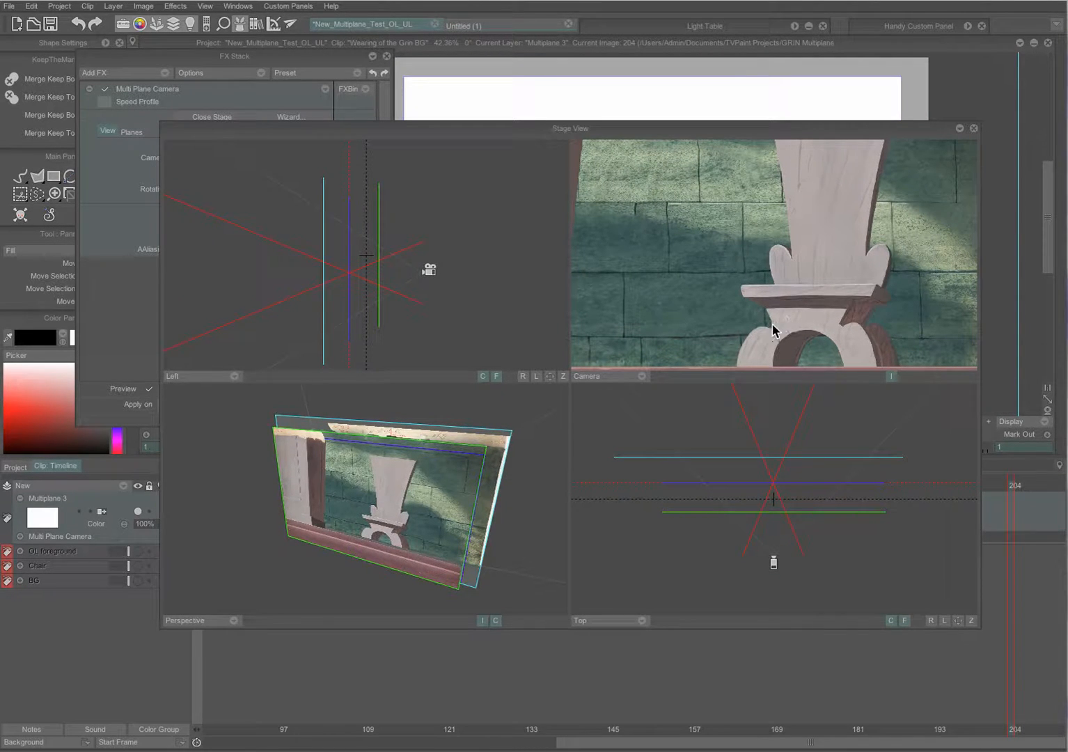
left_click_drag(1015, 732, 148, 727)
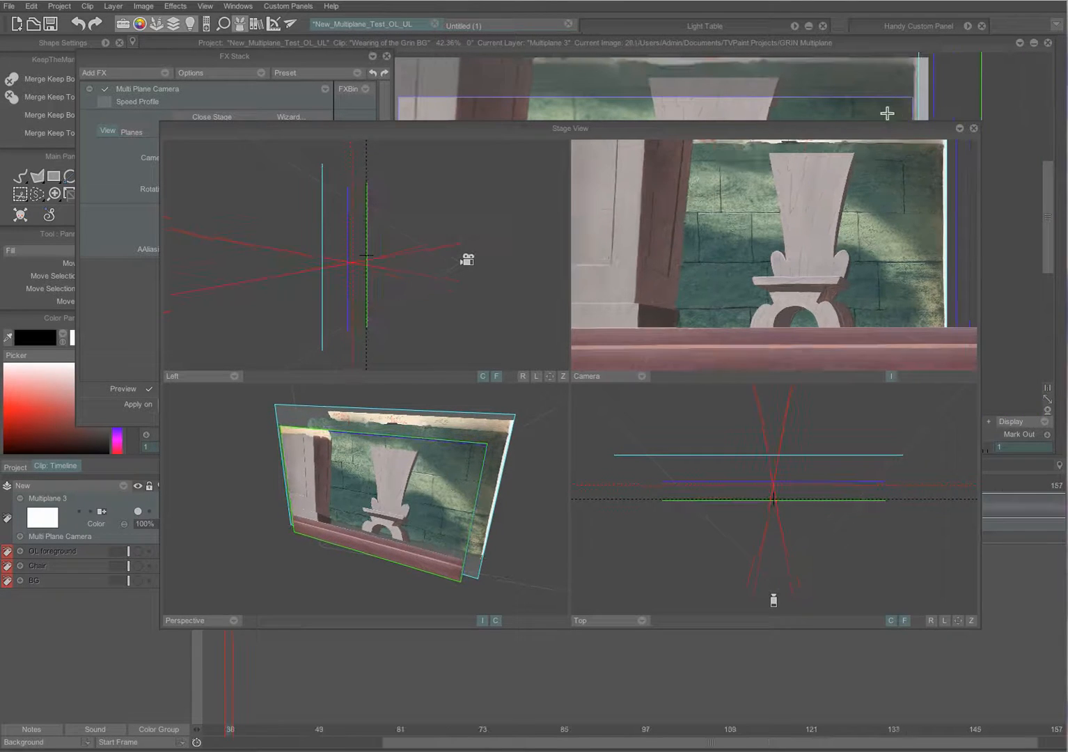
left_click(975, 129)
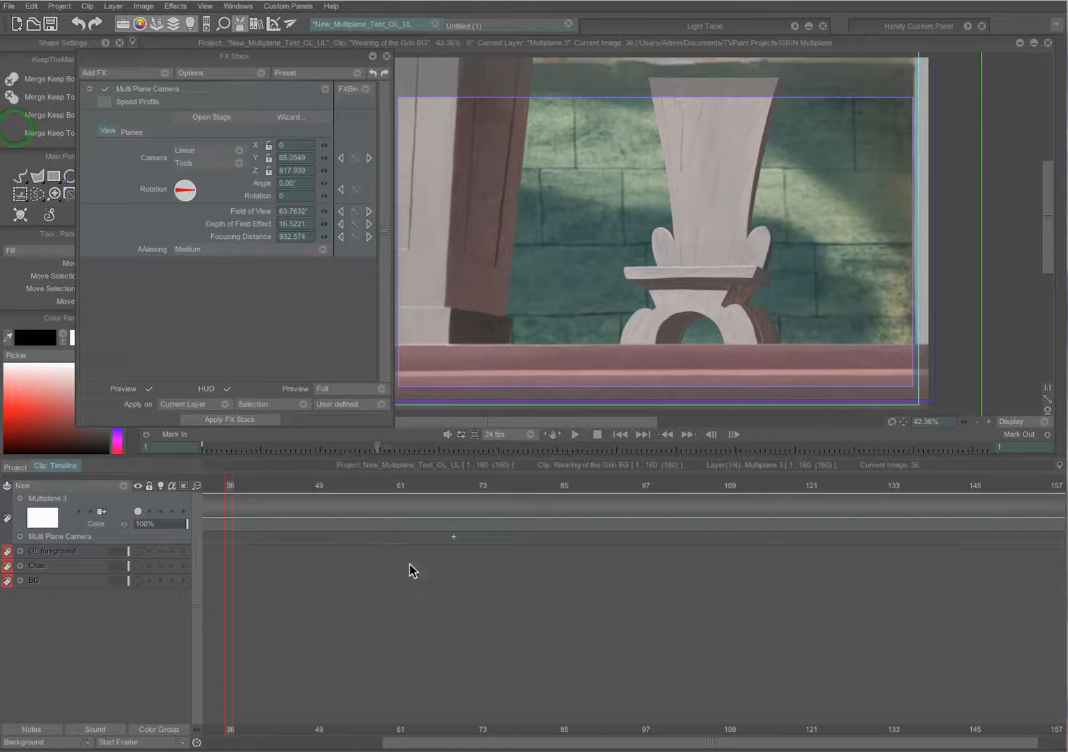
- Scrub the Multiplane 3 timeline to examine how camera position, focusing distance and depth of field blur change, ending at frame 1
left_click_drag(246, 485, 448, 482)
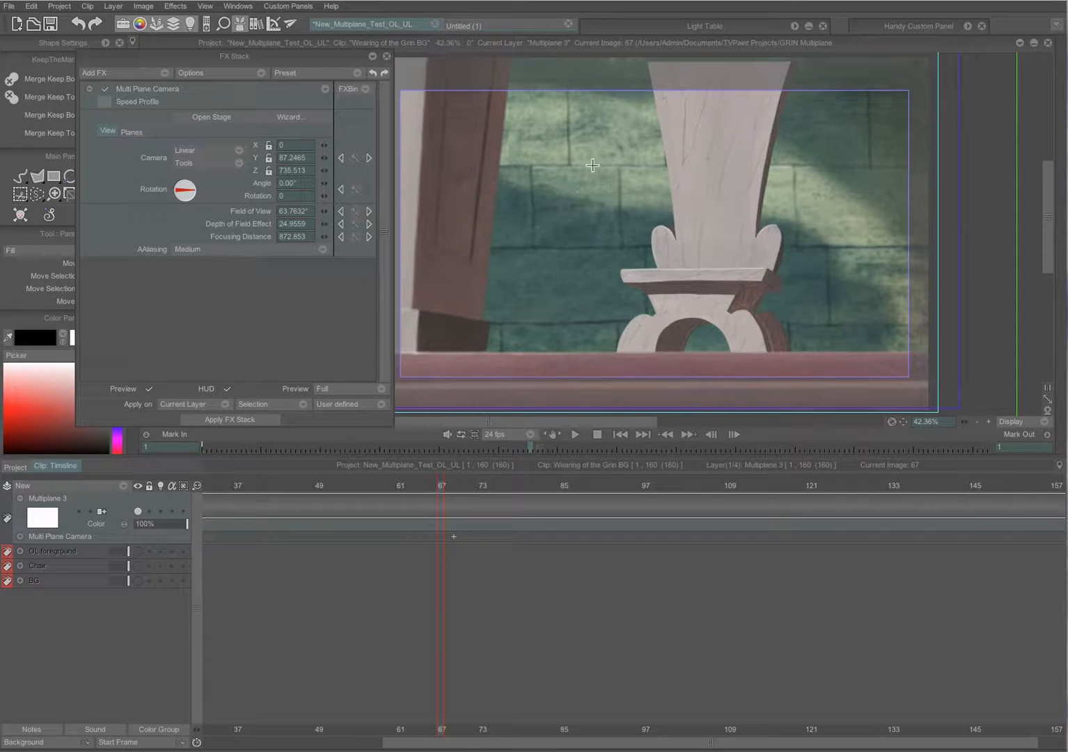
left_click_drag(443, 486, 1010, 484)
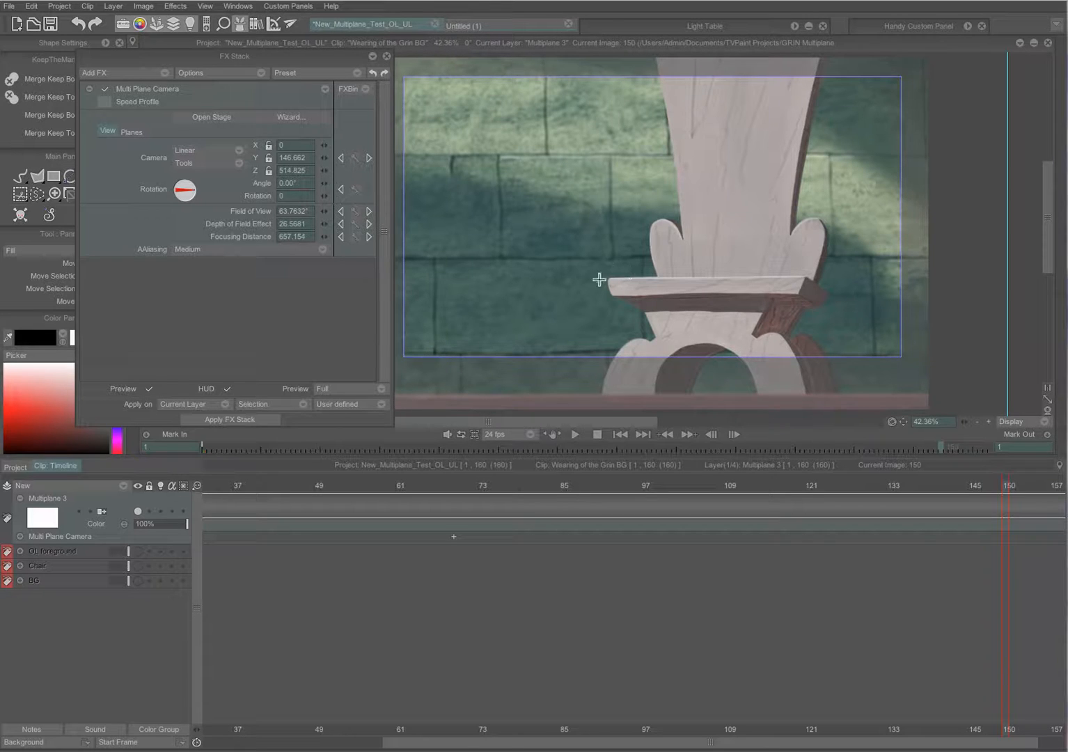
left_click_drag(309, 60, 269, 55)
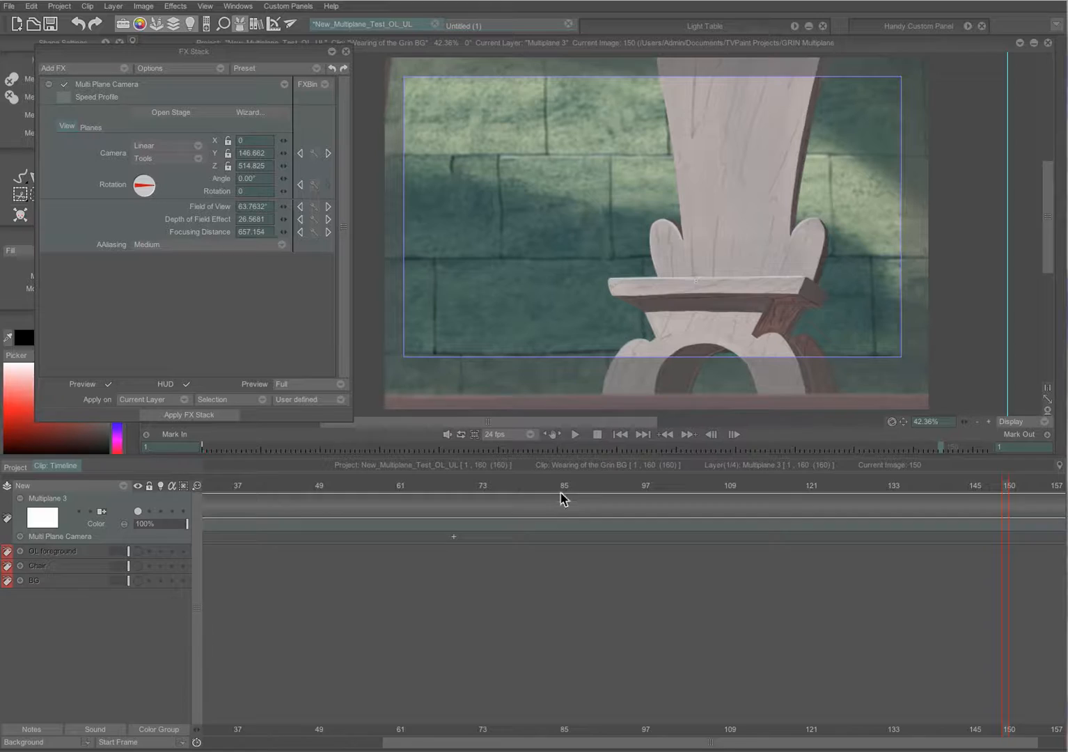
left_click_drag(908, 489, 111, 530)
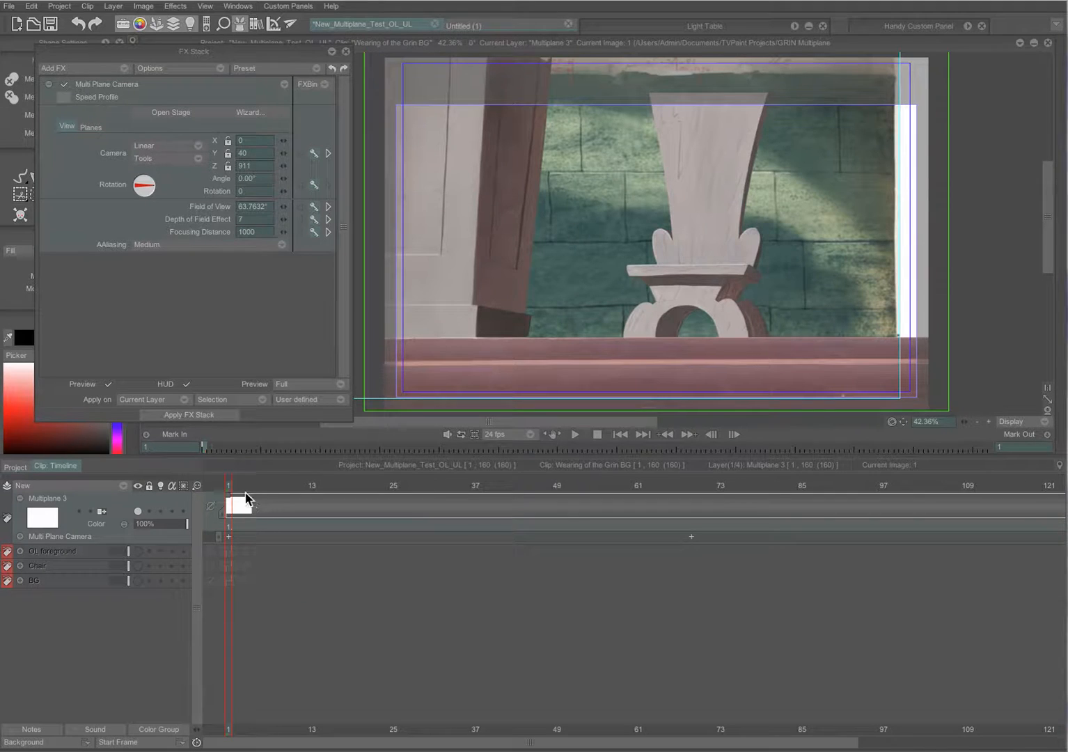
left_click_drag(232, 486, 272, 416)
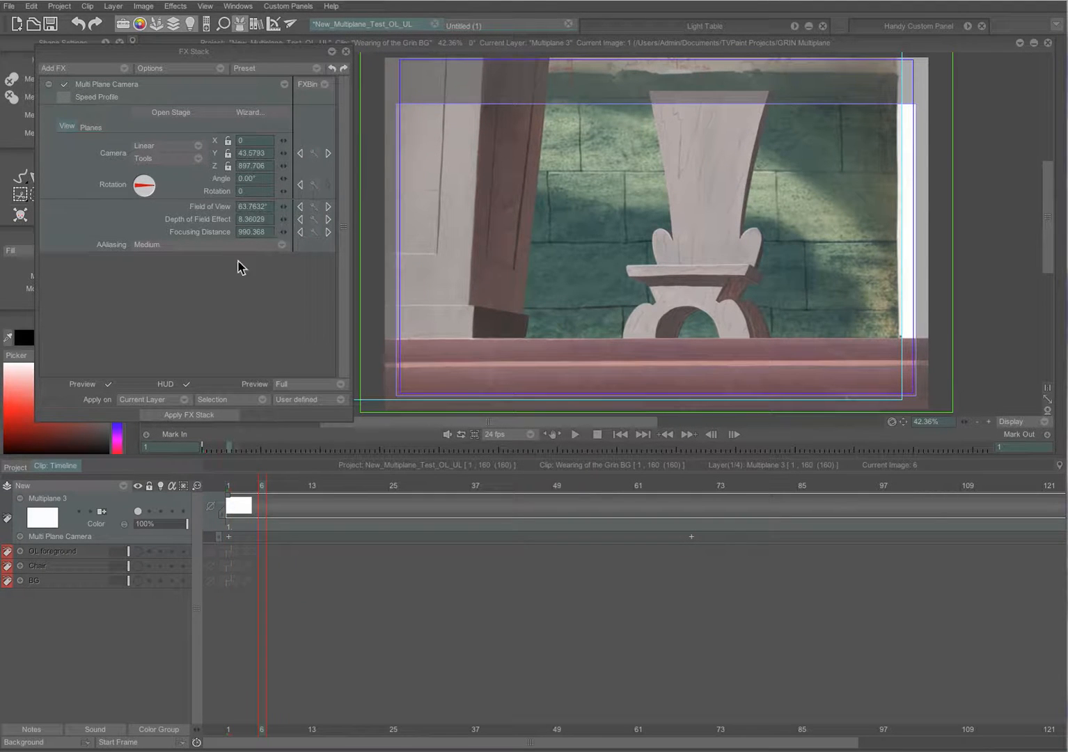
left_click_drag(260, 487, 224, 489)
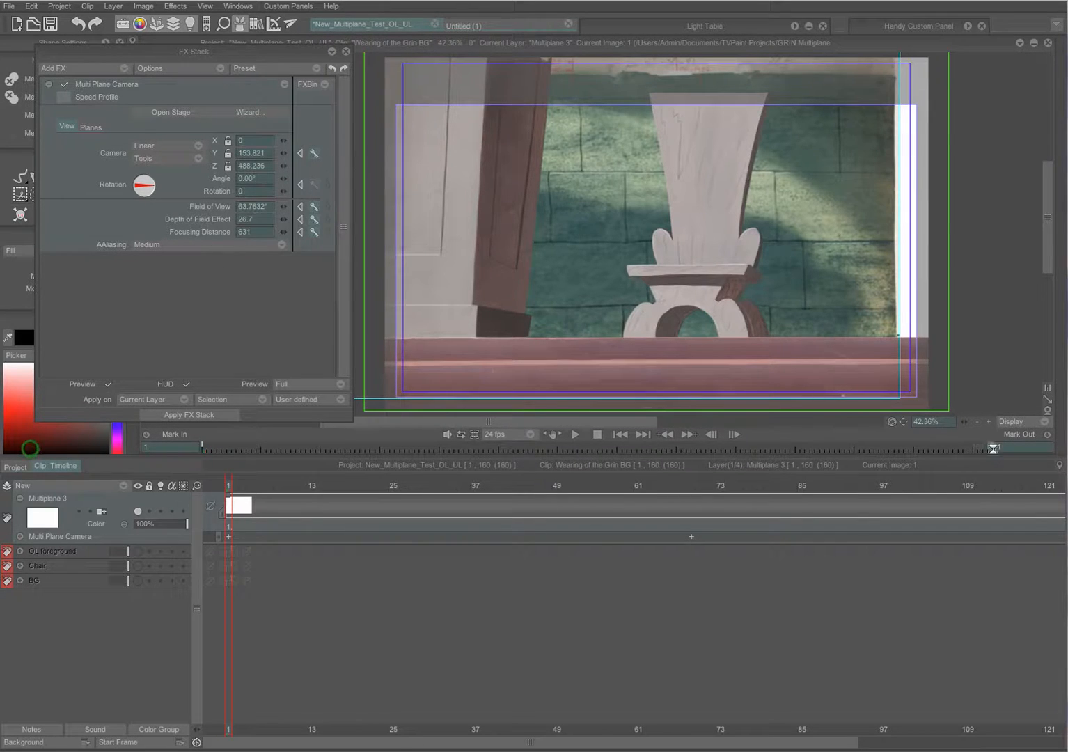
- Set the Multi Plane Camera's Depth of Field Effect to 27 at the last frame, frame 160
left_click(994, 451)
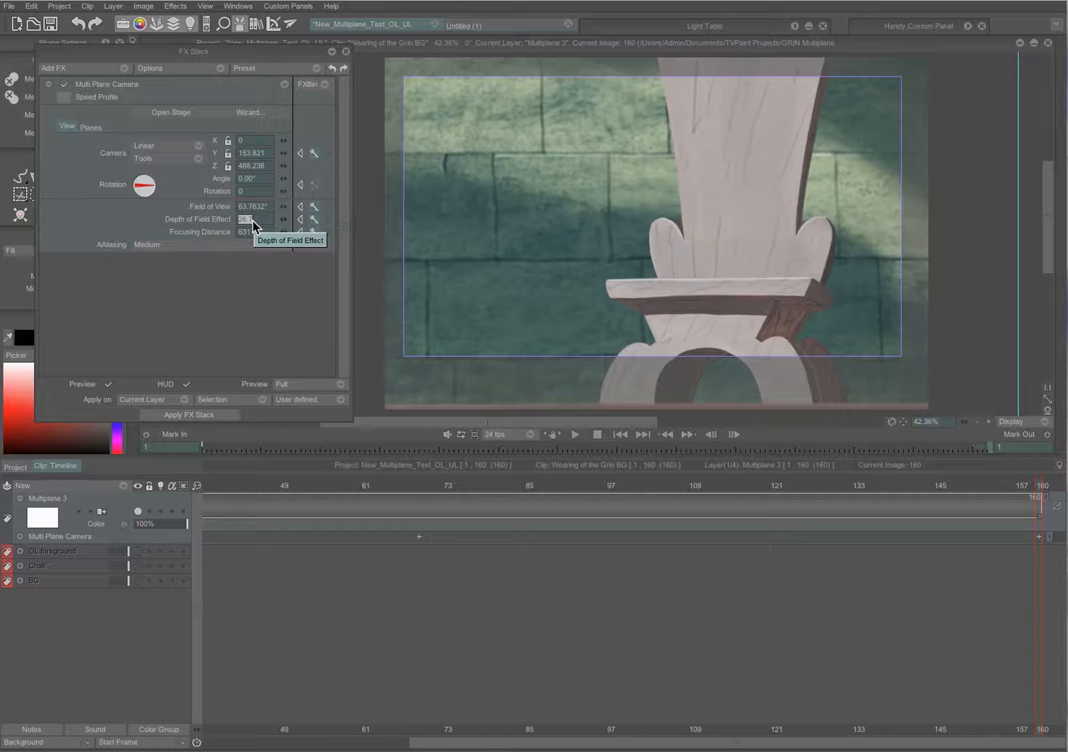
type("27")
key("Return")
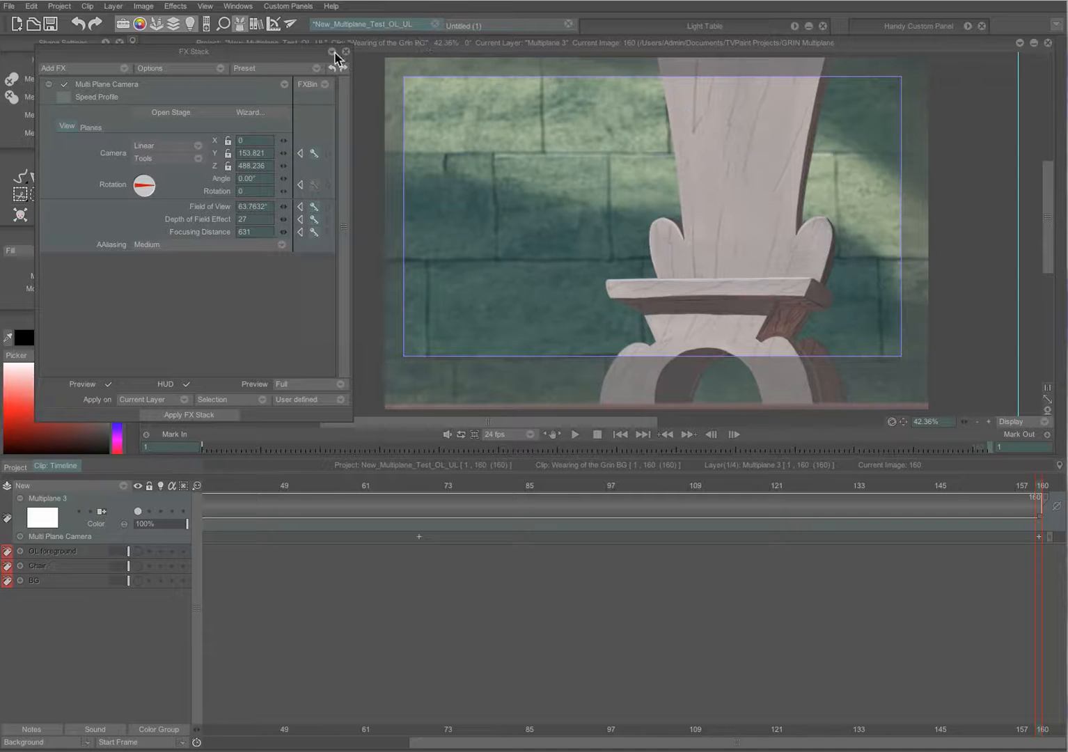
- Examine the camera move in the stage view by scrubbing from frame 160 back toward the start, and close the stage view
left_click(144, 112)
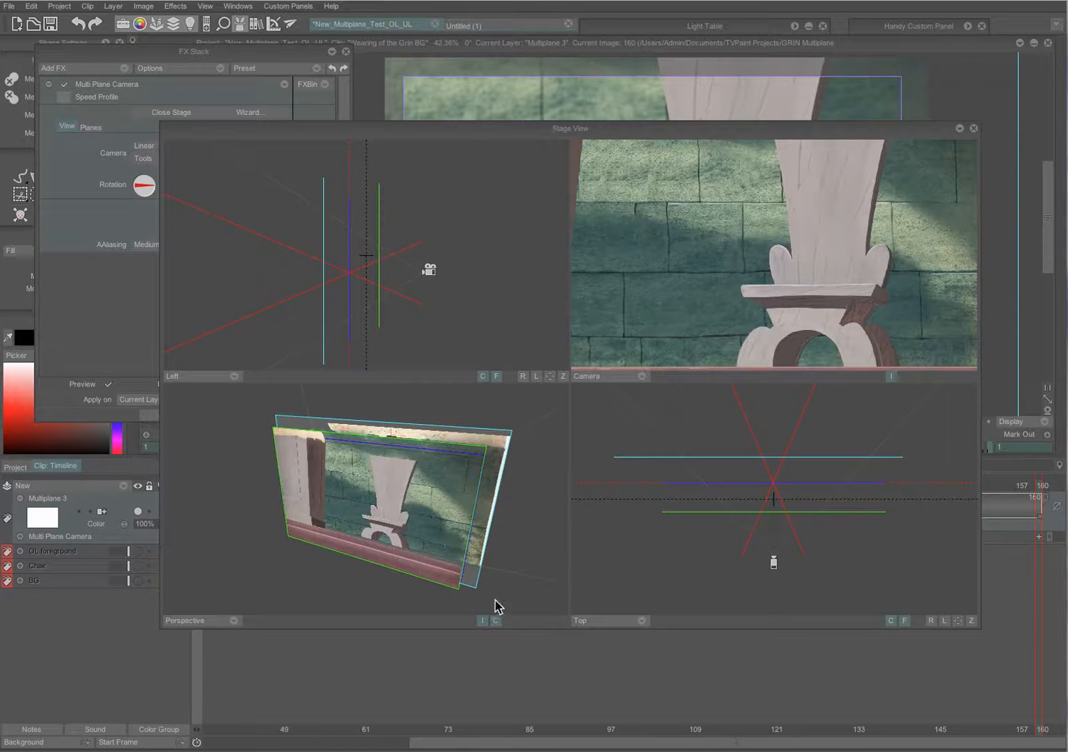
left_click_drag(1029, 485, 618, 514)
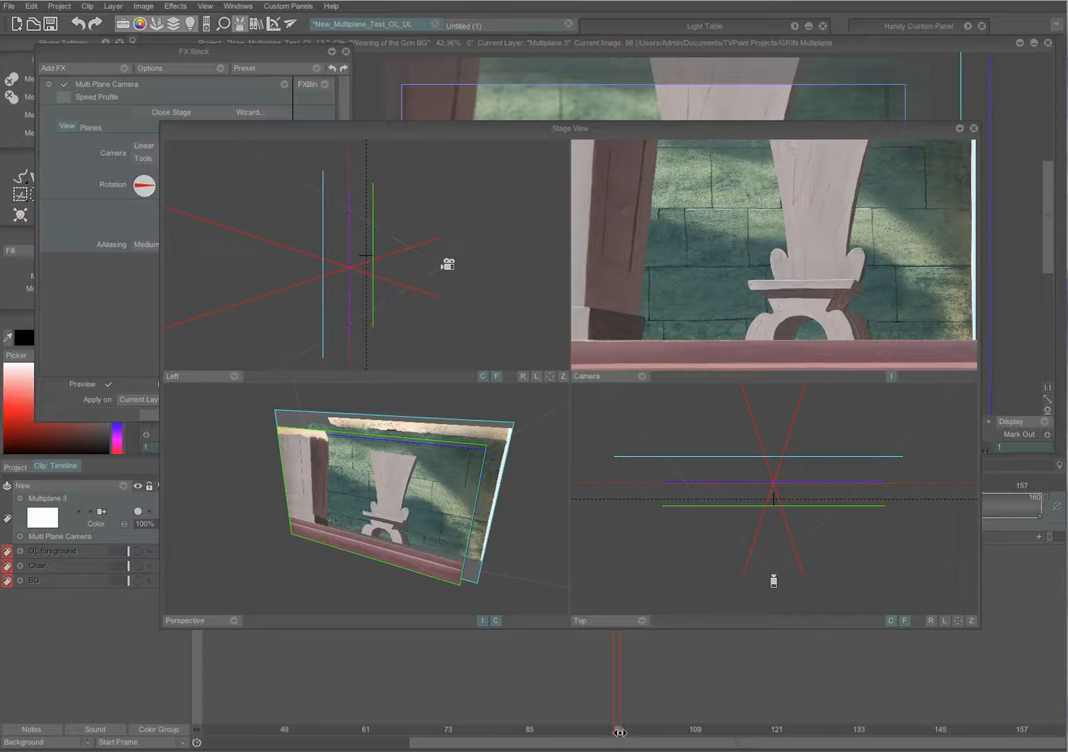
left_click_drag(548, 727, 470, 726)
left_click_drag(404, 729, 658, 728)
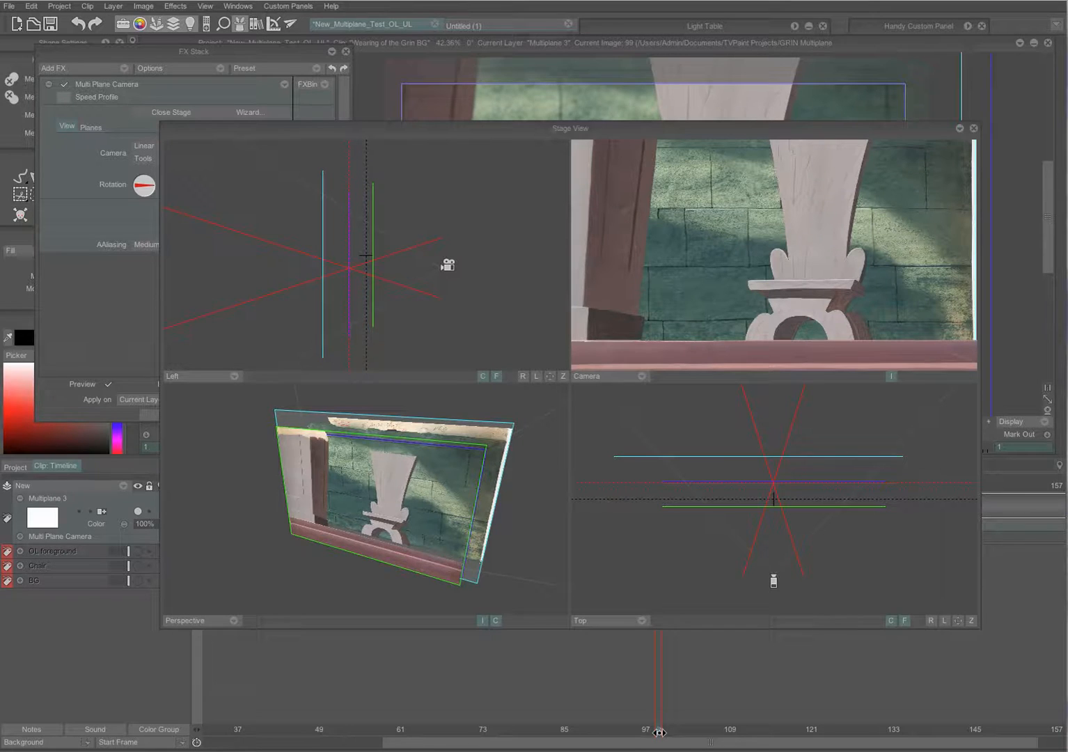
left_click_drag(606, 725, 198, 743)
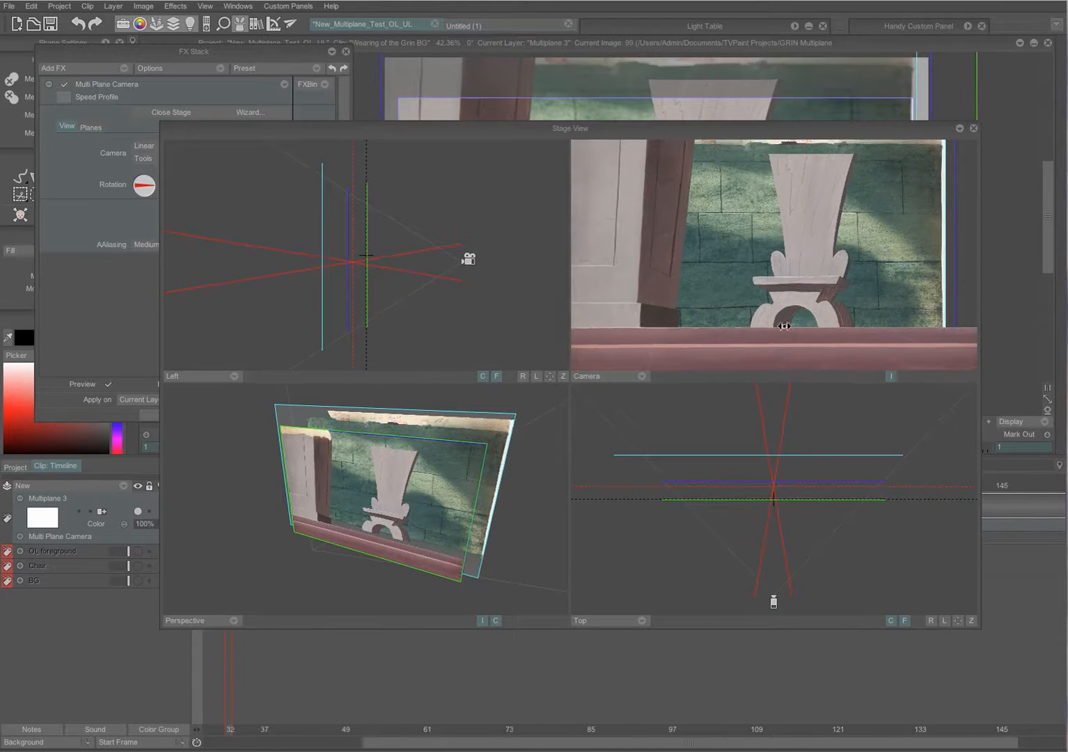
left_click(973, 129)
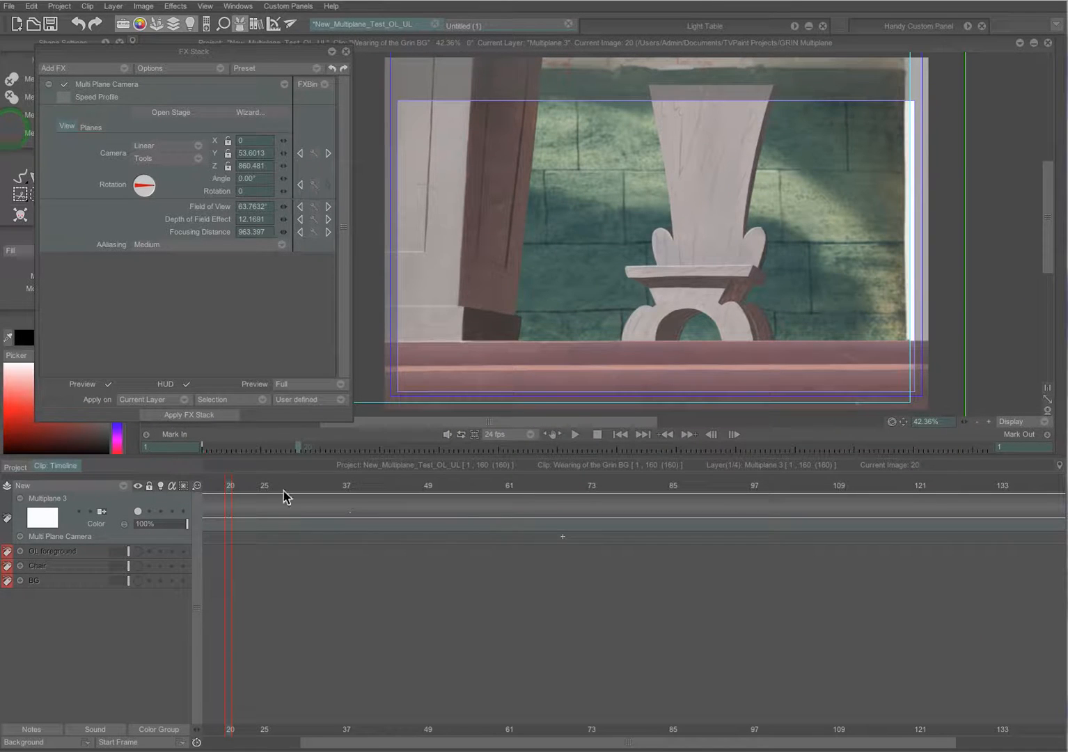
- Select all Multiplane 3 images from frame 1 and apply the FX stack to the selection with the Frames option
left_click_drag(233, 485, 140, 508)
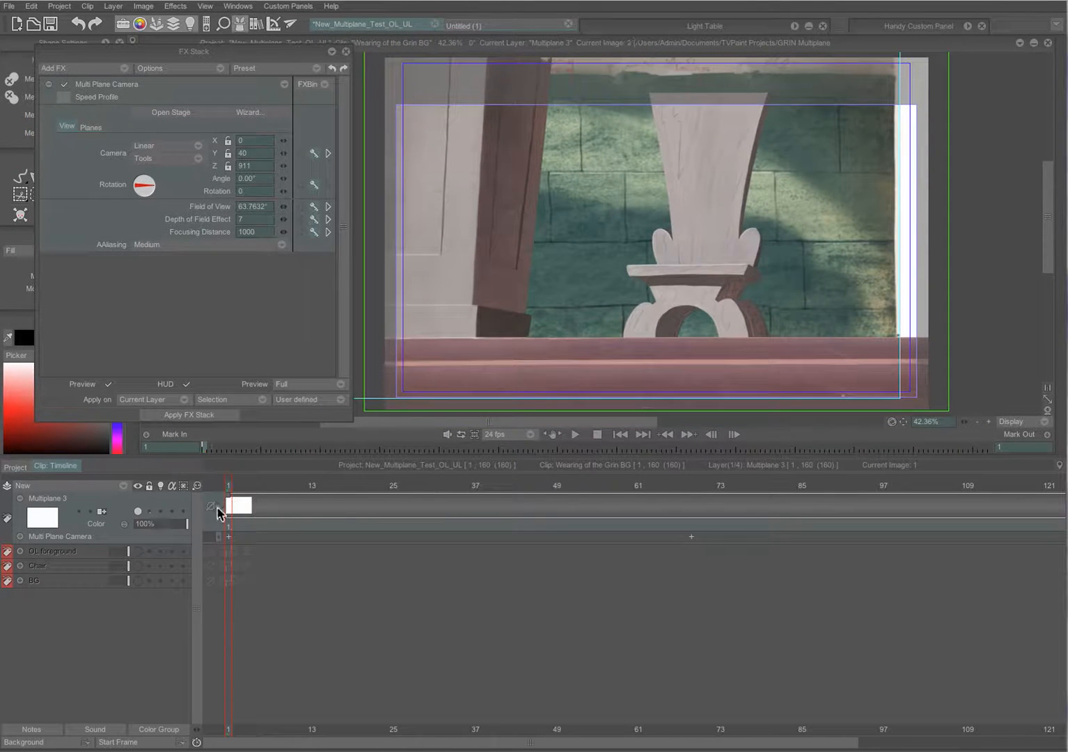
right_click(292, 510)
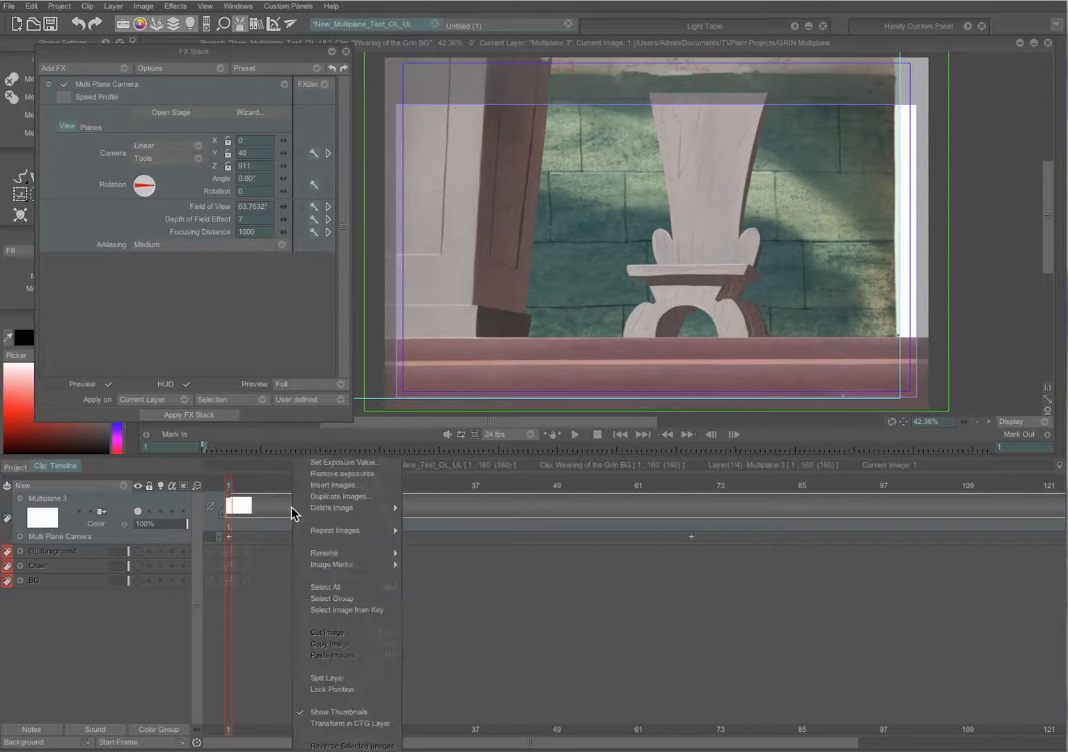
left_click(335, 587)
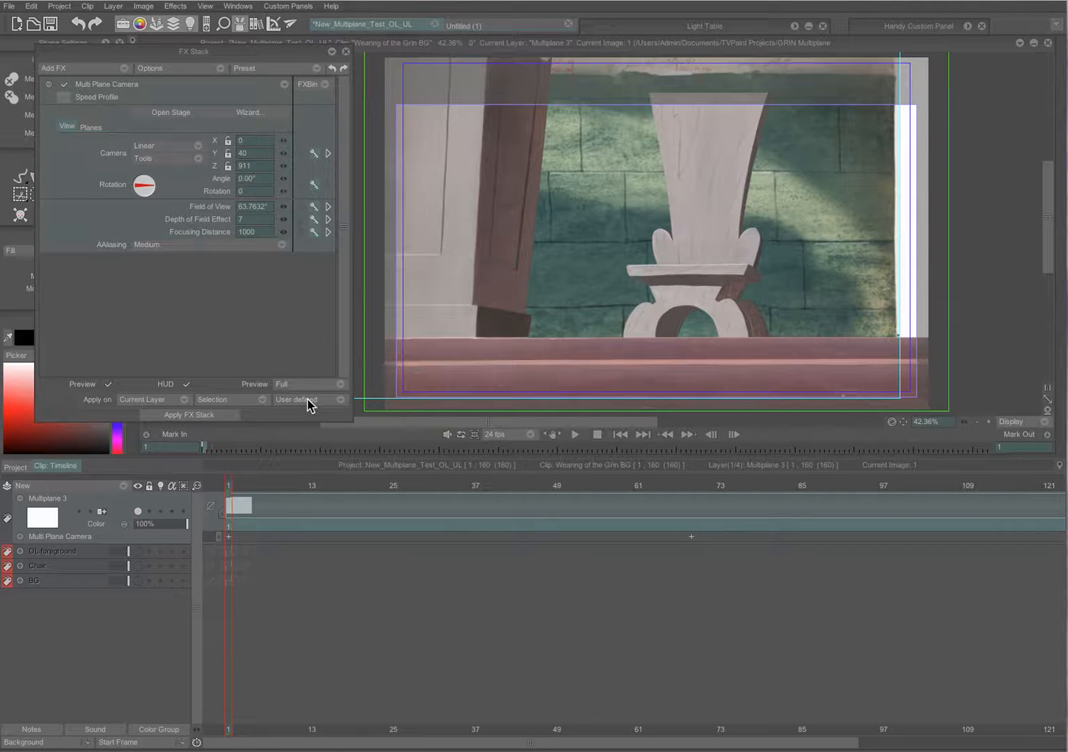
left_click(310, 406)
left_click(349, 396)
left_click(199, 416)
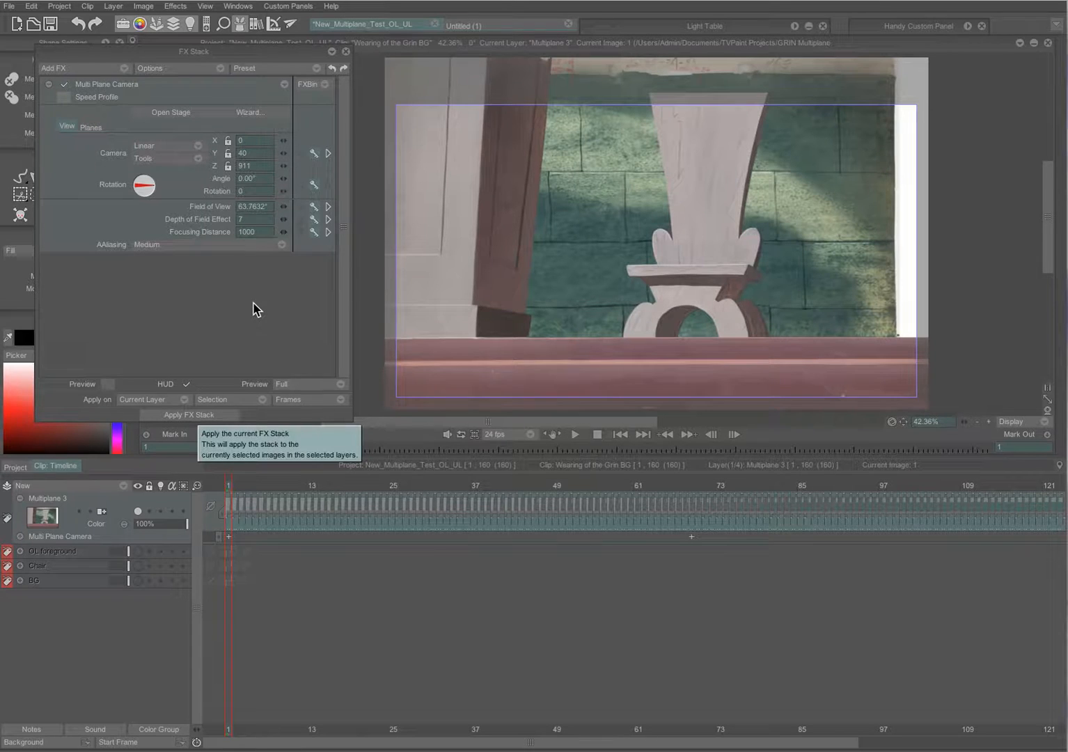
- Play back the rendered multiplane move, return to frame 1, and close the FX stack
left_click(576, 434)
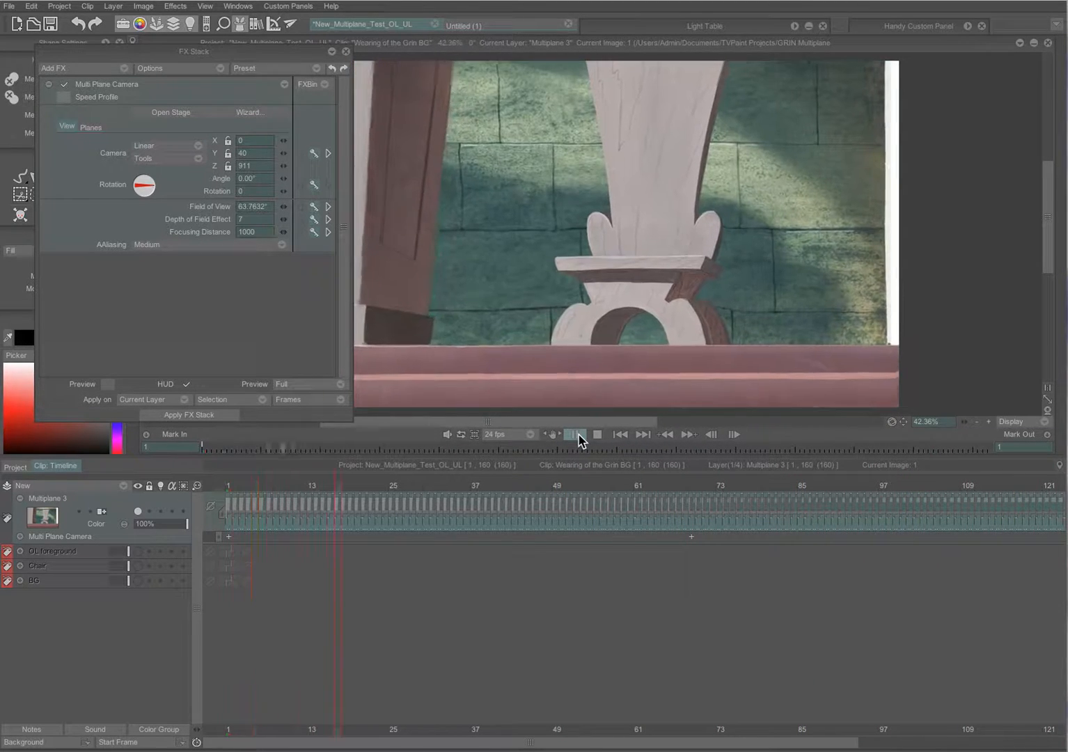
left_click(578, 434)
left_click_drag(427, 489, 197, 507)
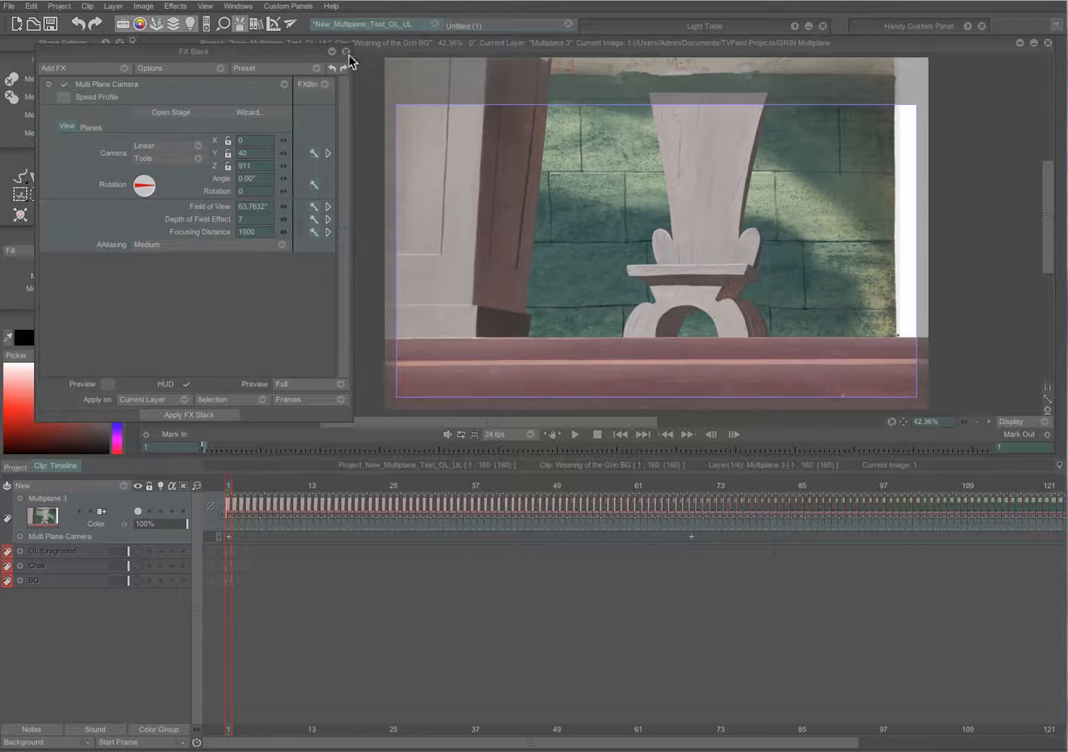
left_click(346, 52)
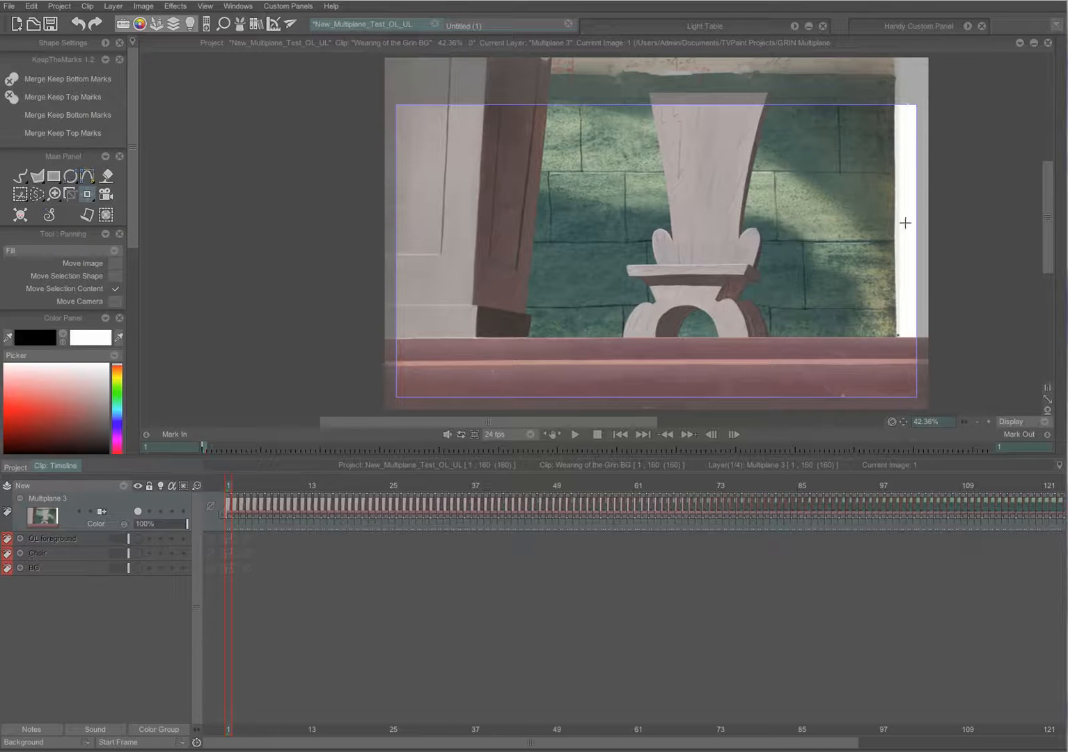
- Reset the project camera and frame the shot's start inside the background at about X 901, Y 684 with 92.83% zoom
left_click(106, 195)
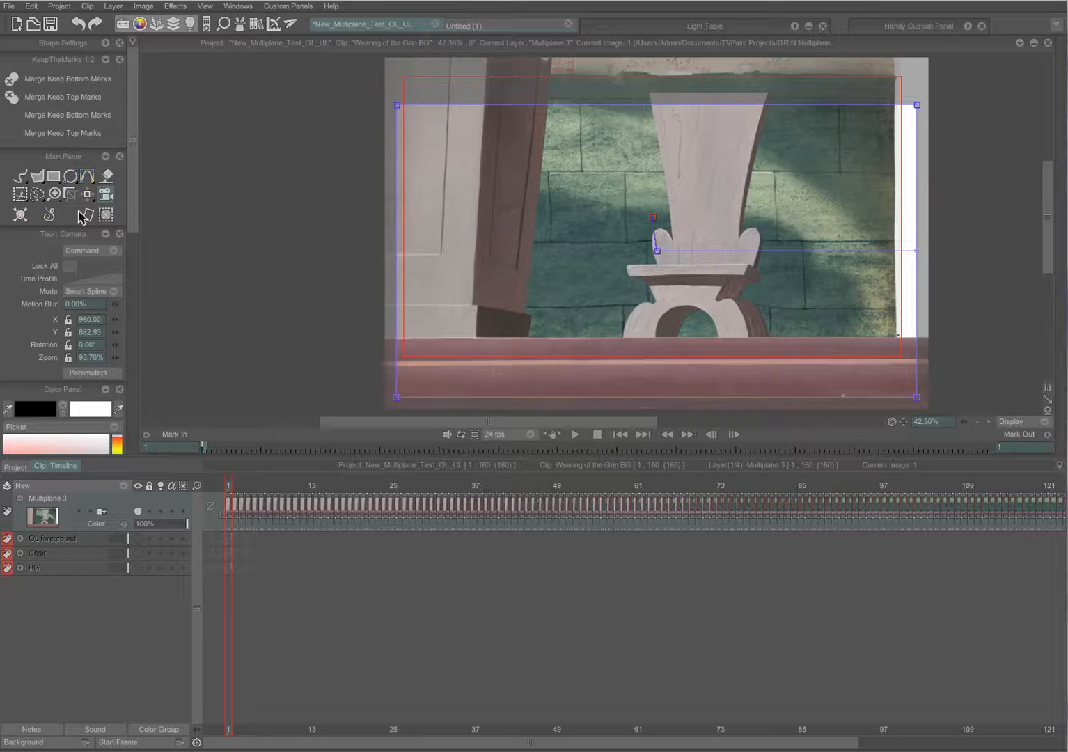
left_click(84, 257)
left_click(119, 289)
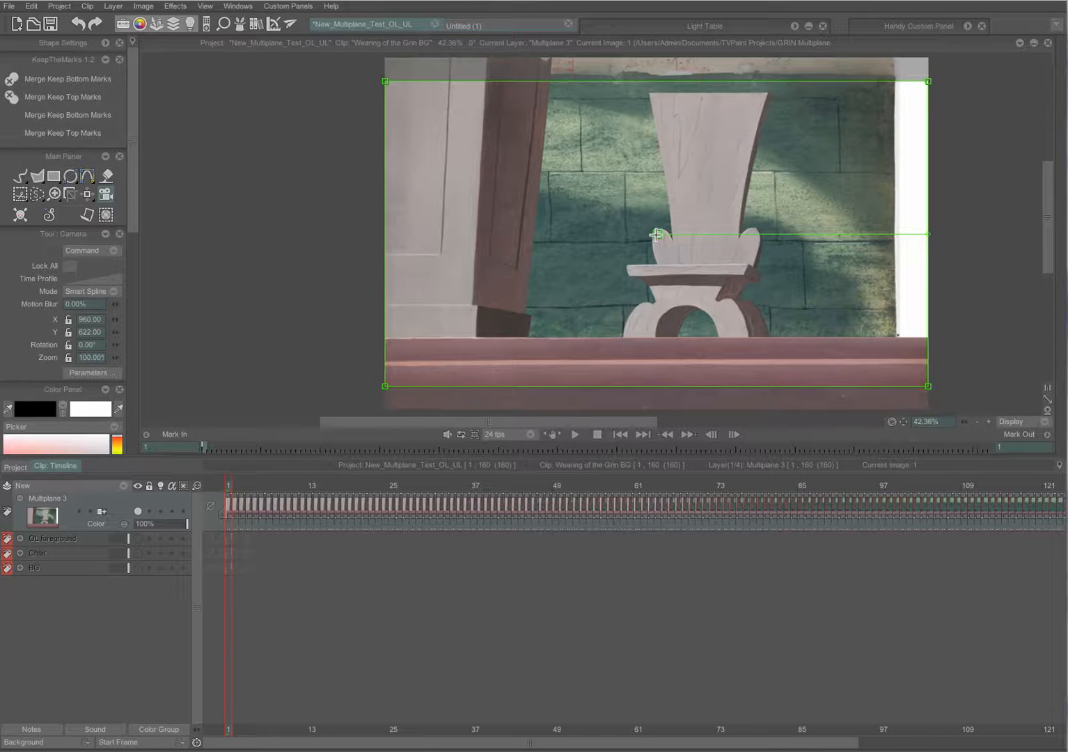
left_click_drag(930, 81, 905, 94)
left_click_drag(660, 237, 637, 256)
left_click_drag(890, 116, 890, 117)
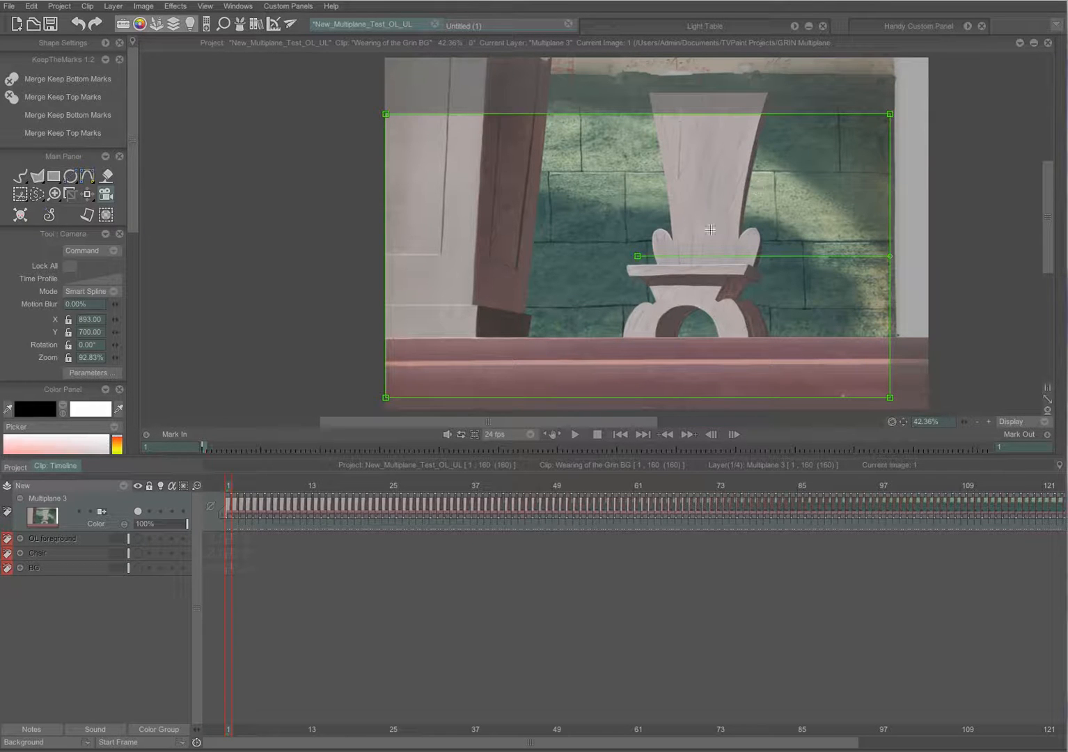
left_click_drag(640, 257, 639, 249)
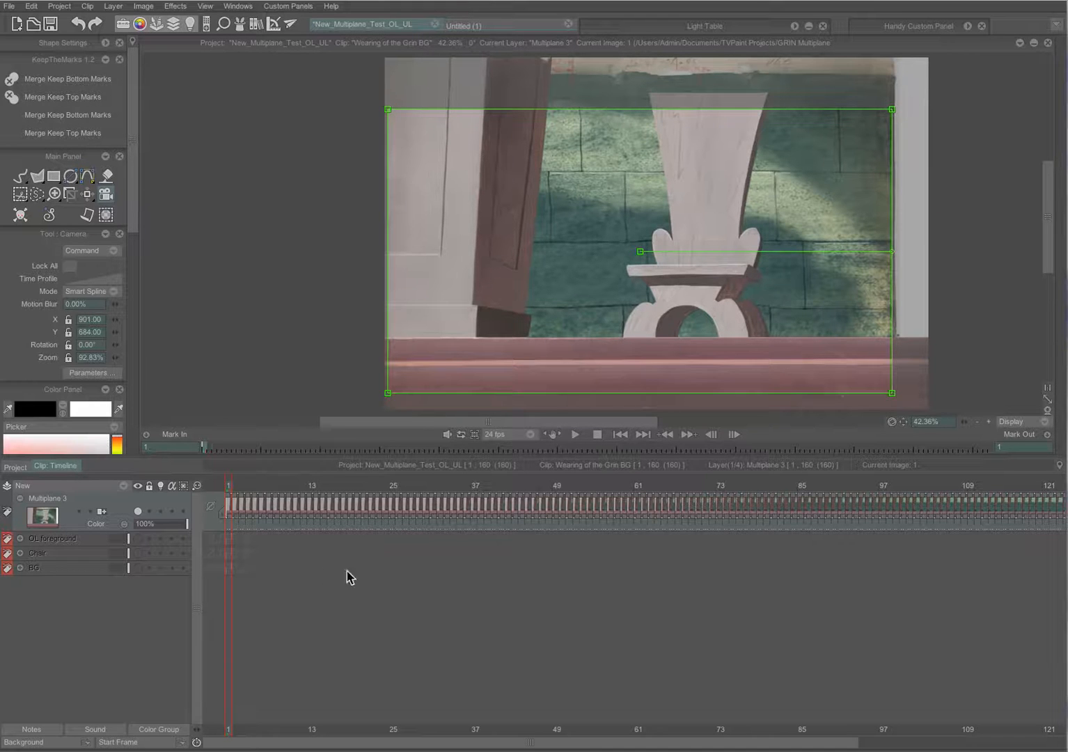
- Add a second camera position at about X 947, Y 603 and tighten its frame to 83.16% zoom
left_click_drag(246, 489, 213, 475)
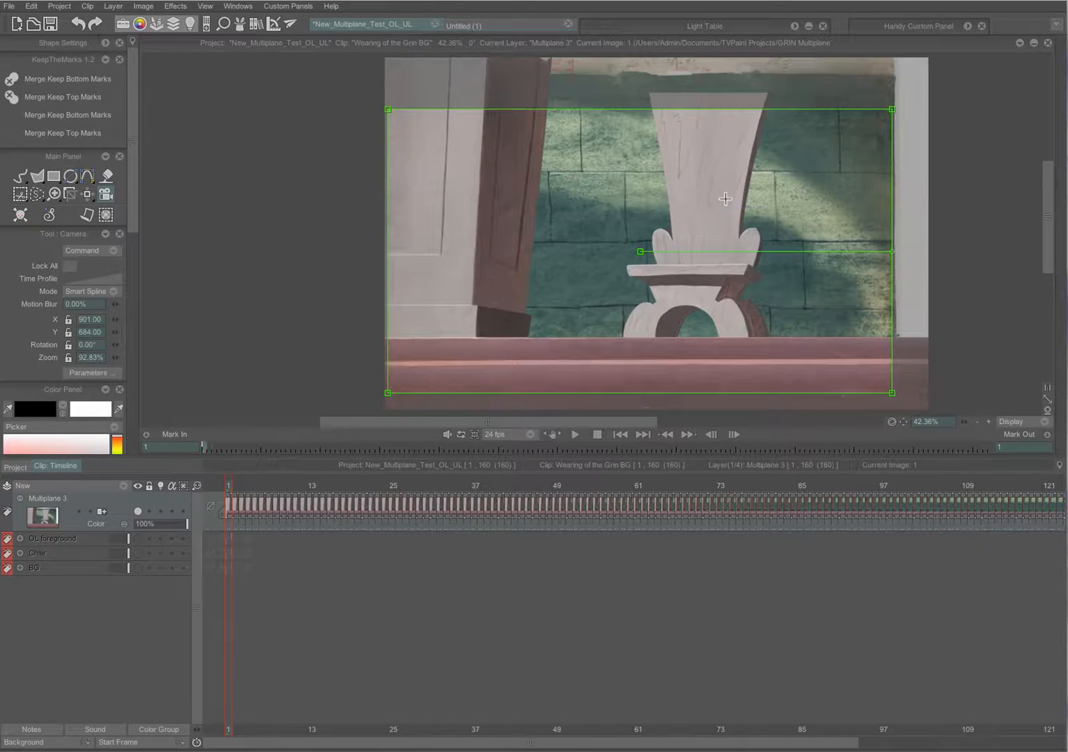
mouse_move(640, 252)
left_mouse_down()
mouse_move(684, 208)
mouse_move(646, 235)
left_mouse_up()
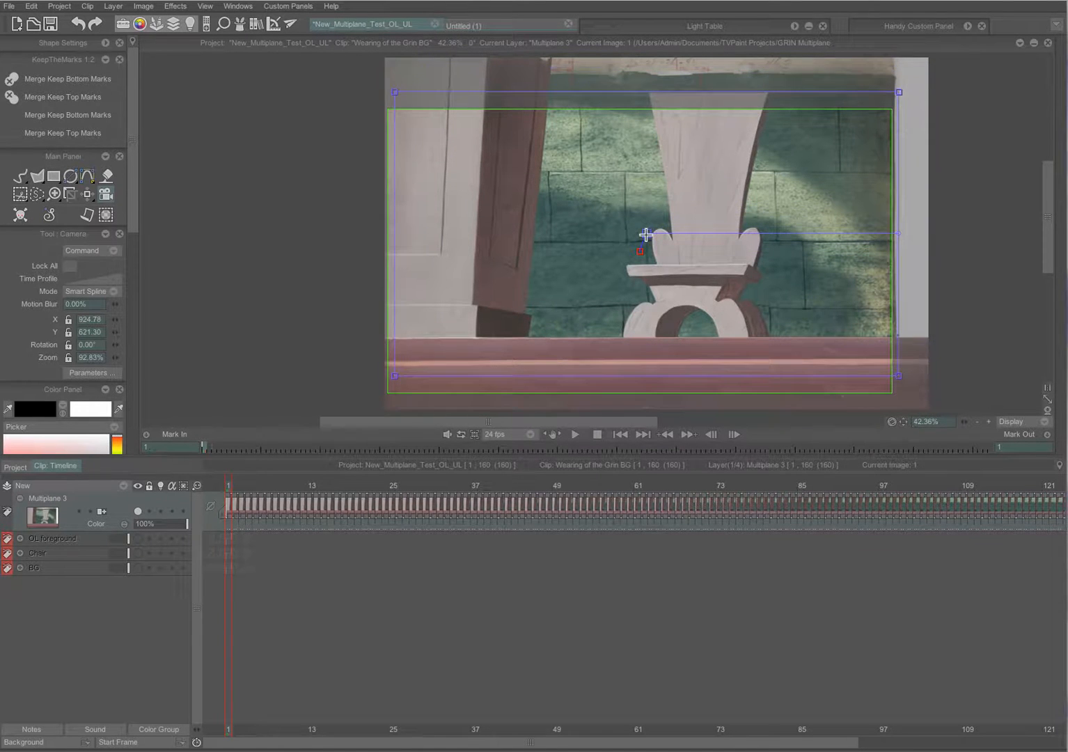
left_click_drag(395, 96, 407, 103)
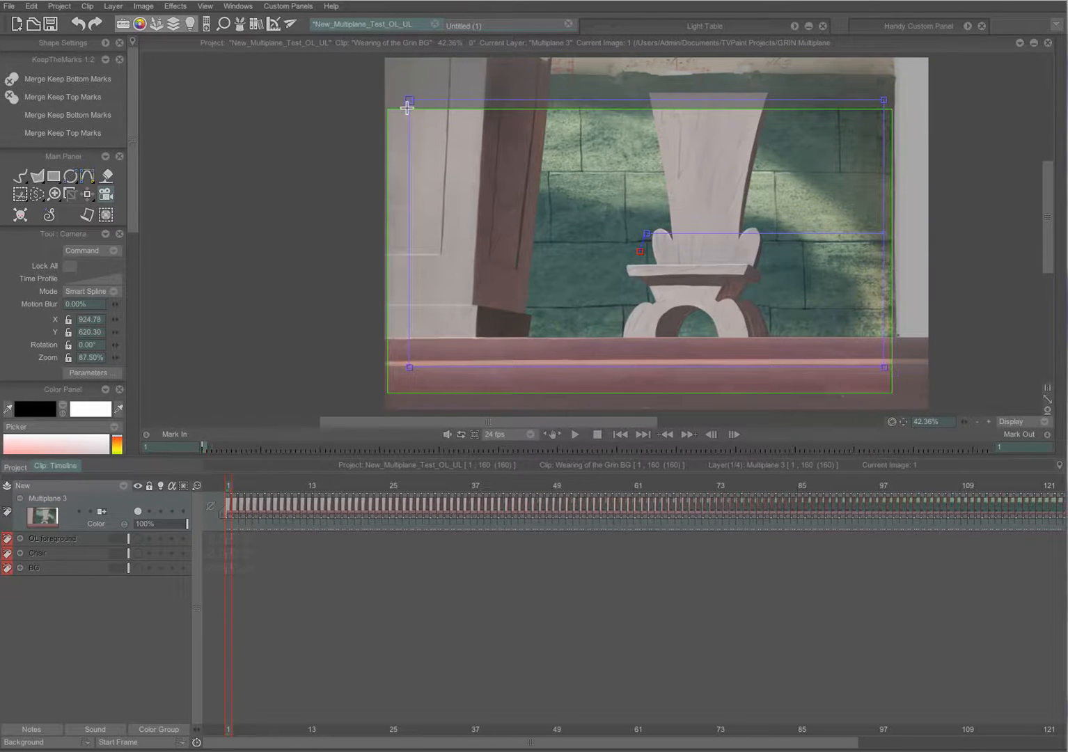
left_click_drag(647, 236, 646, 231)
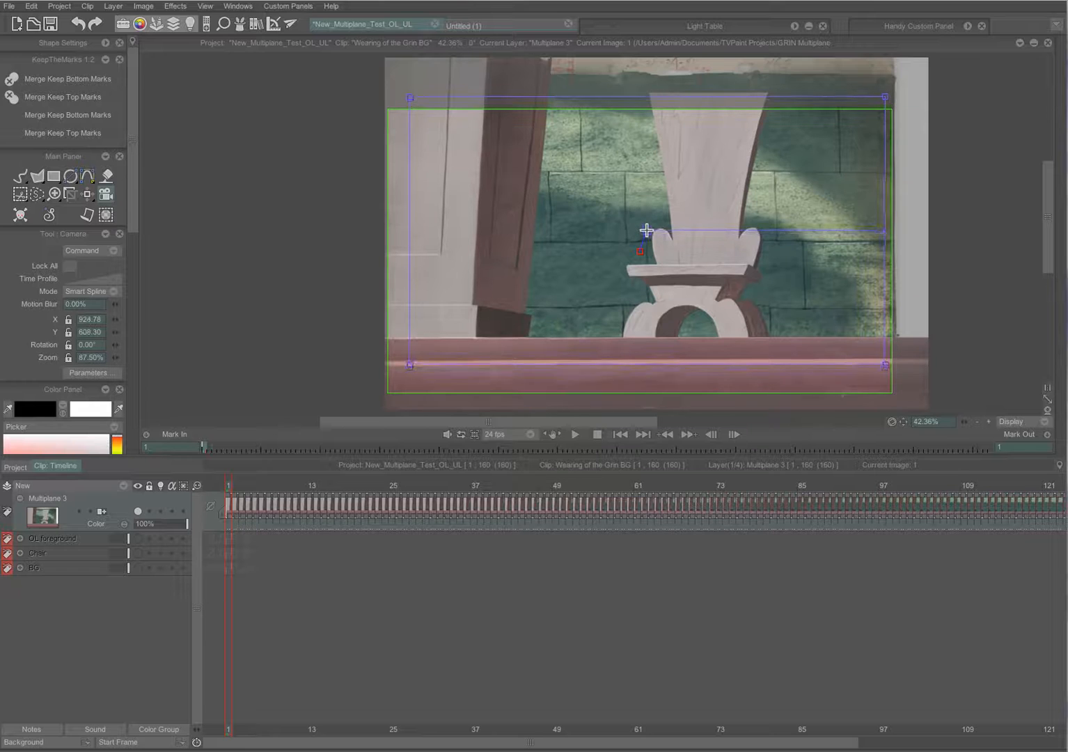
left_click_drag(418, 100, 422, 105)
left_click_drag(647, 232, 651, 230)
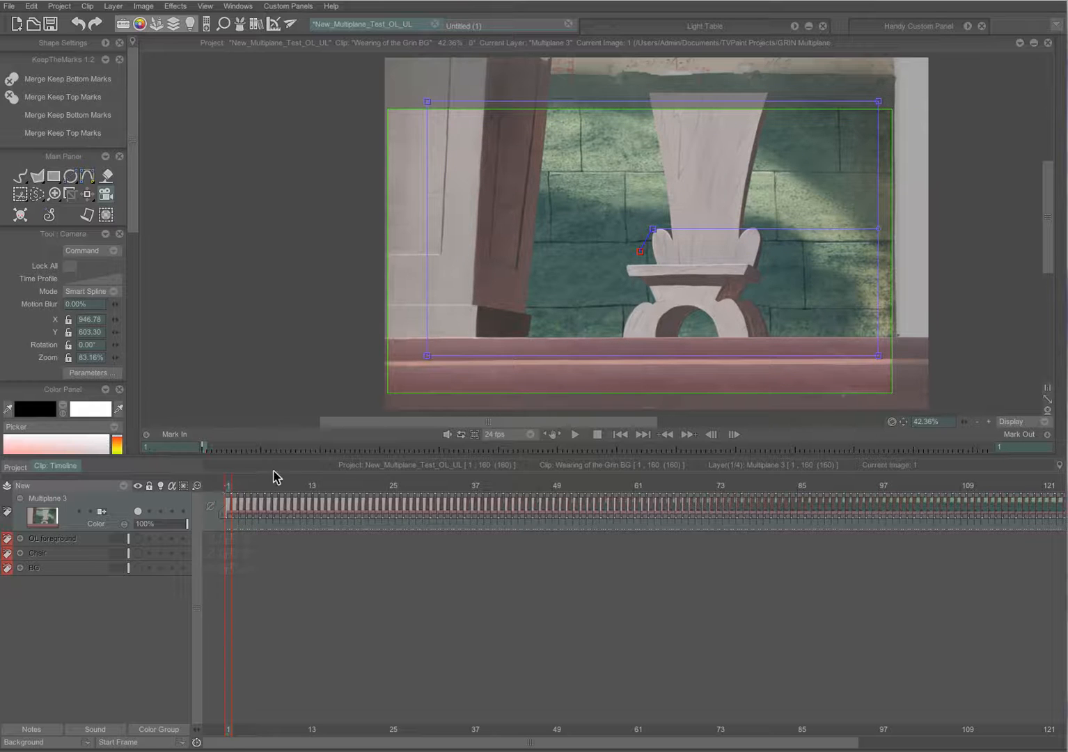
- Play back the shot through the reframed camera move, stop it, and return to frame 1
left_click(573, 435)
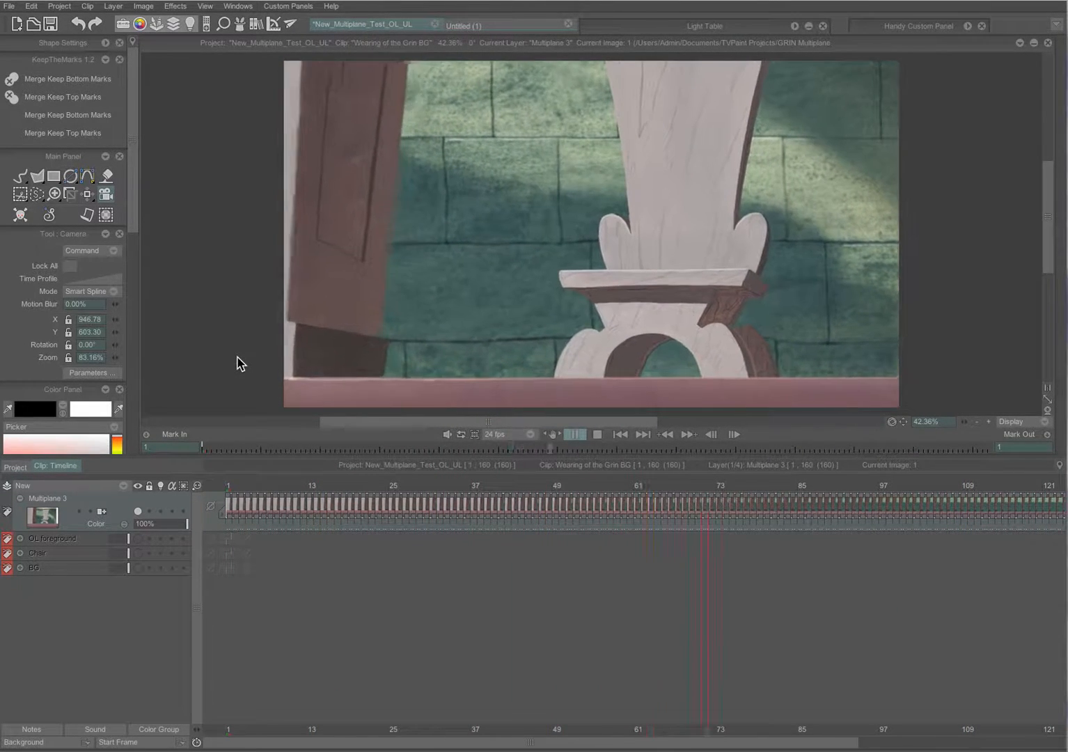
key("space")
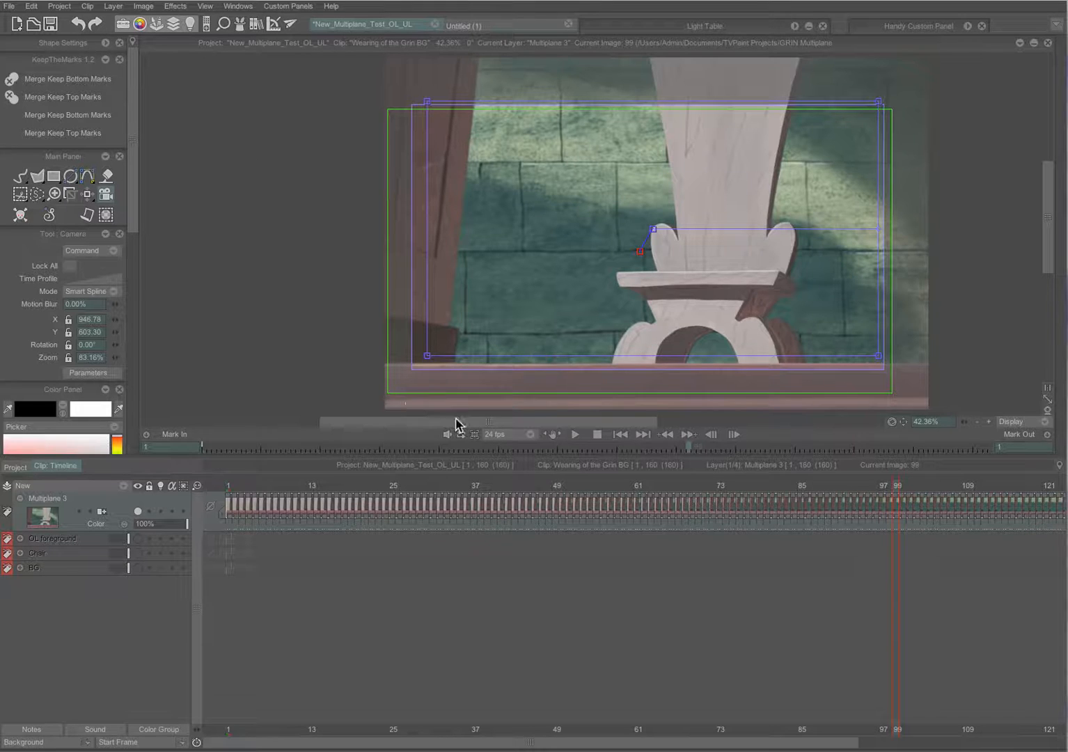
left_click(239, 486)
left_click_drag(234, 486, 228, 485)
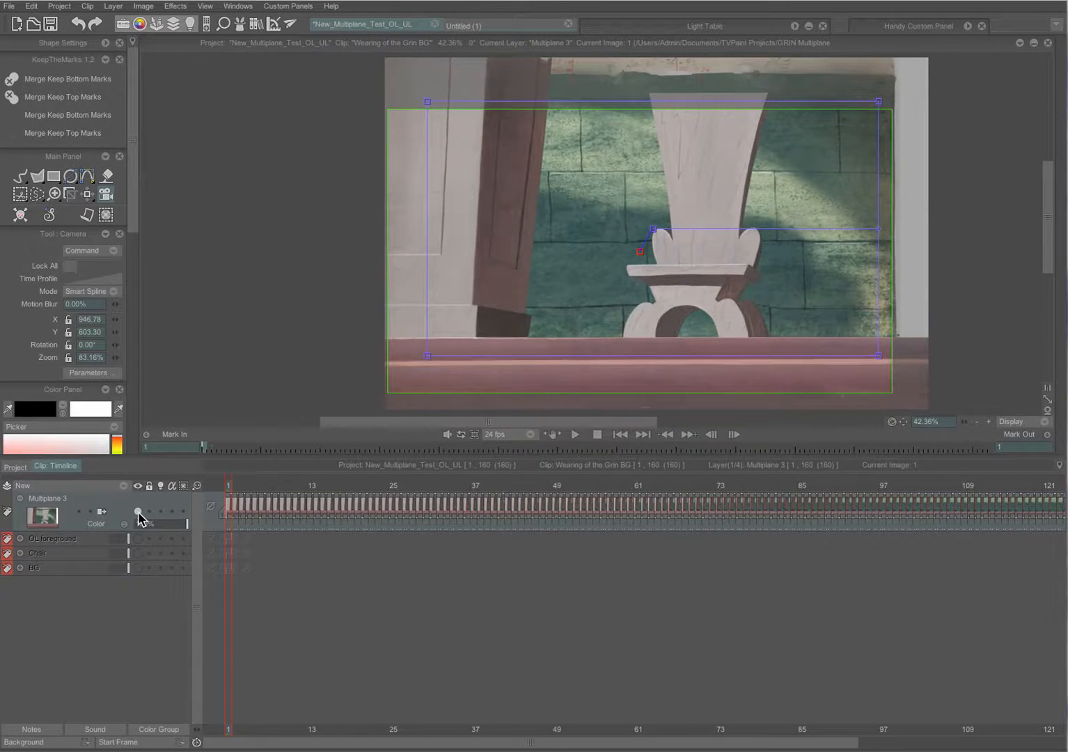
- Show and expand the OL foreground, Chair and BG layers below Multiplane 3, and advance to frame 3
left_click(133, 538)
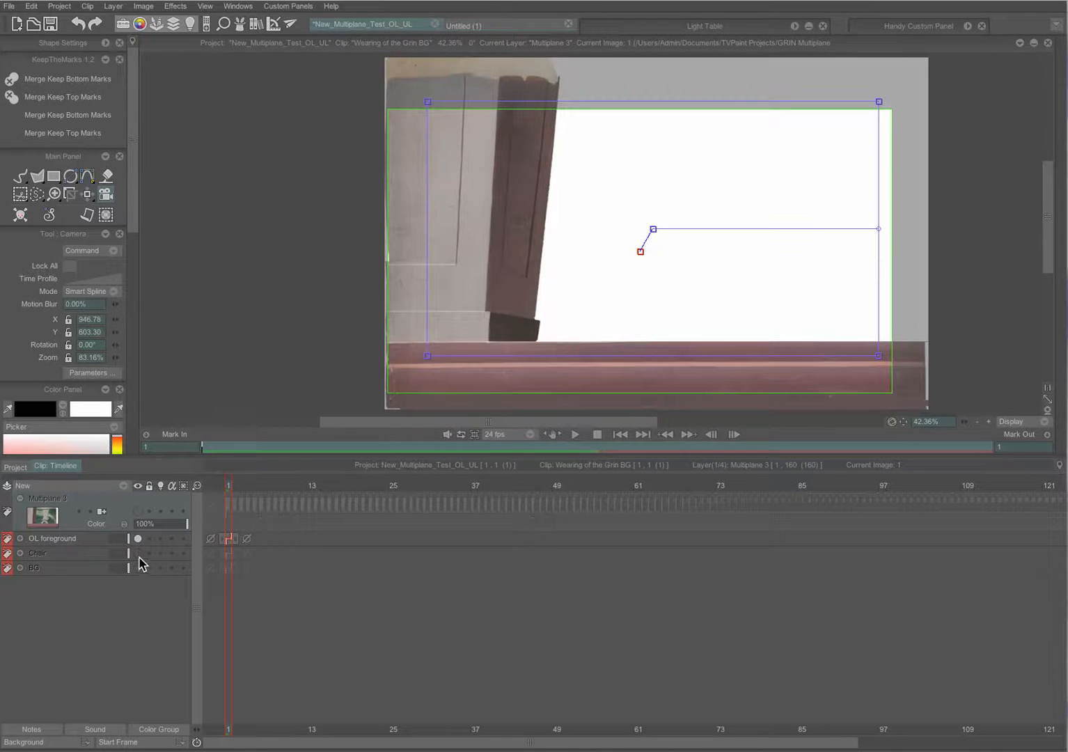
left_click(138, 553)
left_click(138, 567)
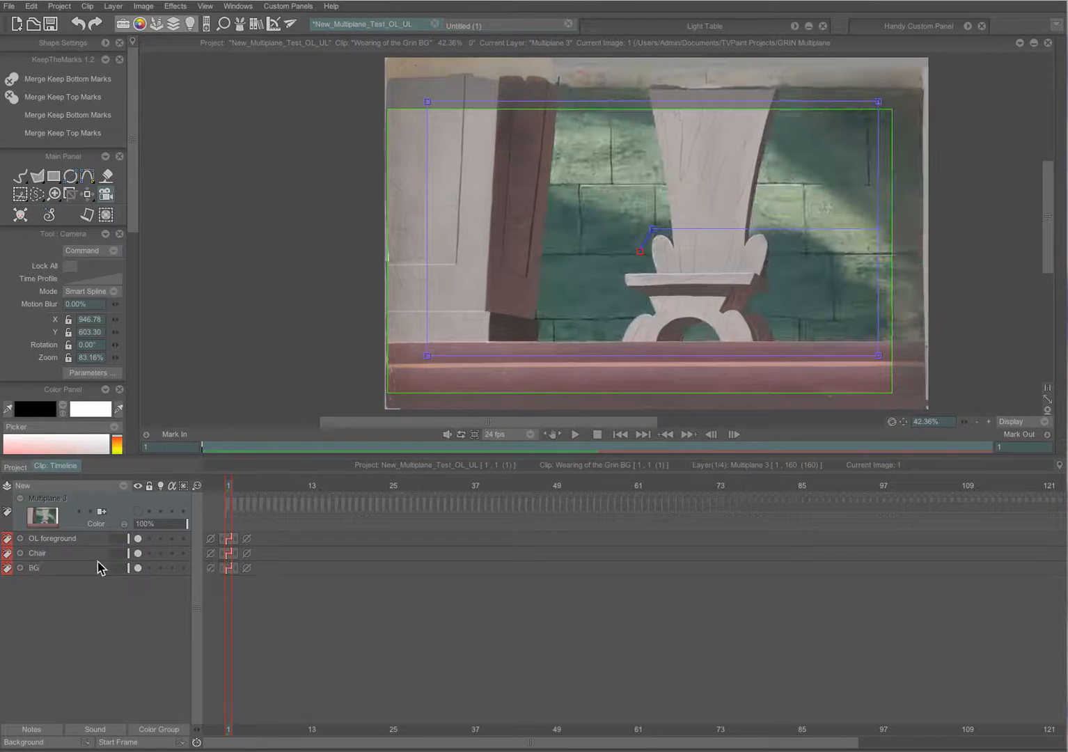
left_click(20, 538)
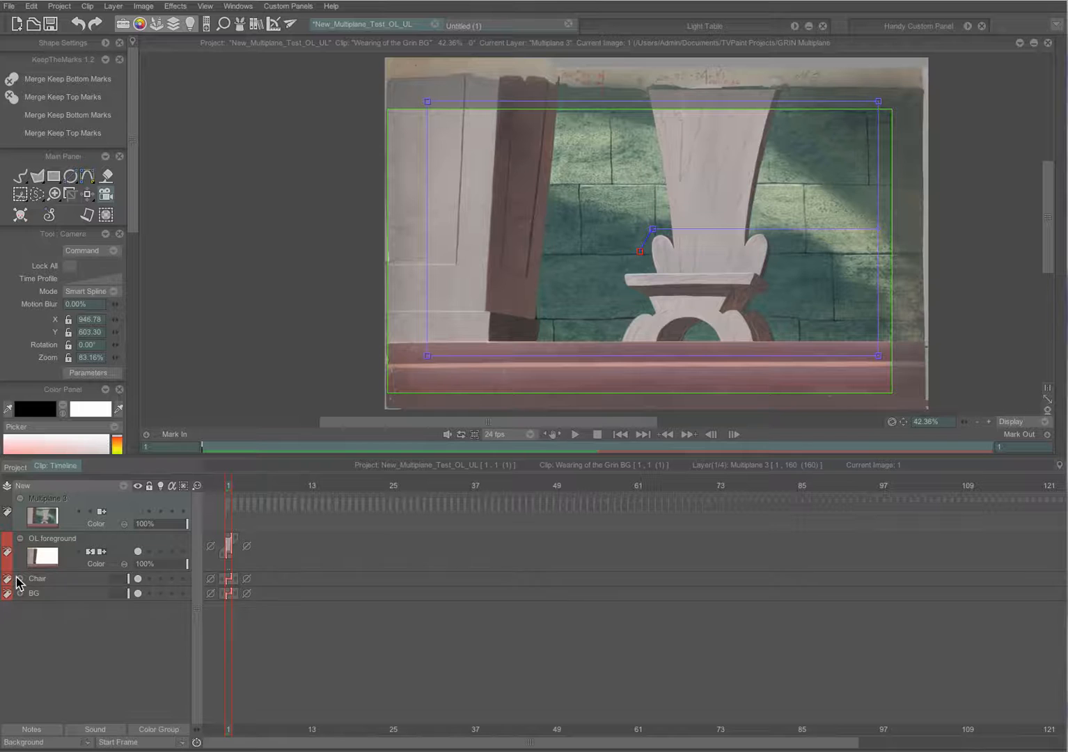
left_click(20, 579)
left_click(20, 619)
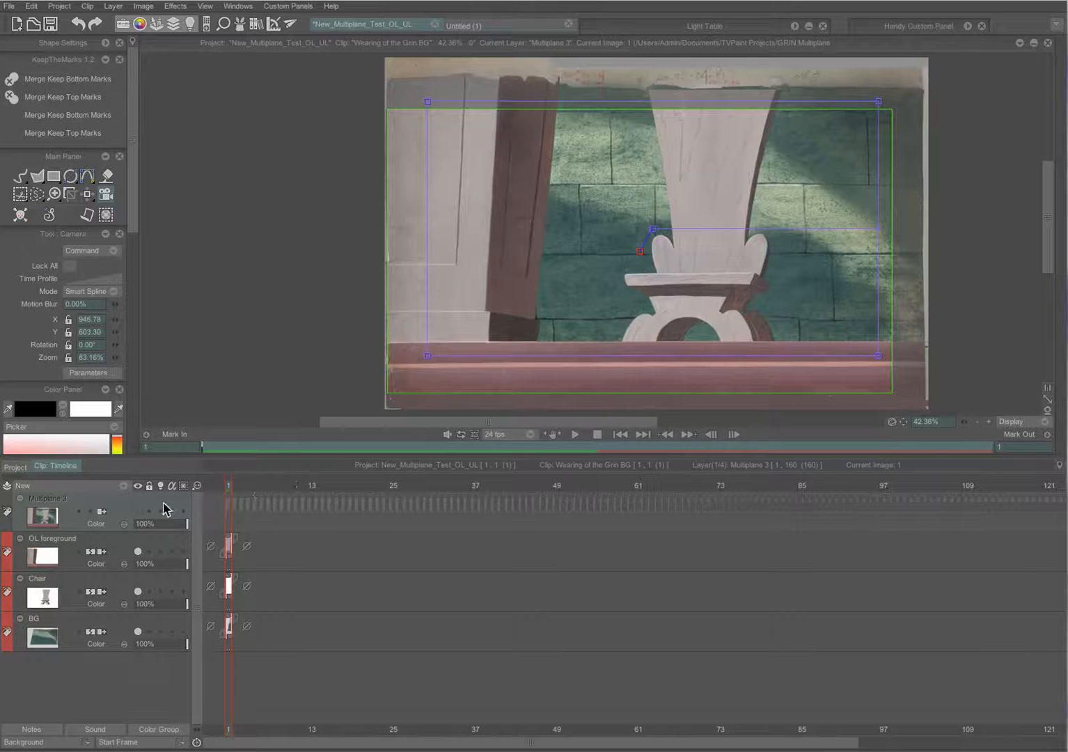
mouse_move(232, 489)
left_mouse_down()
mouse_move(457, 466)
mouse_move(733, 459)
mouse_move(639, 481)
mouse_move(238, 502)
mouse_move(239, 515)
mouse_move(321, 494)
mouse_move(539, 481)
mouse_move(977, 480)
mouse_move(238, 494)
left_mouse_up()
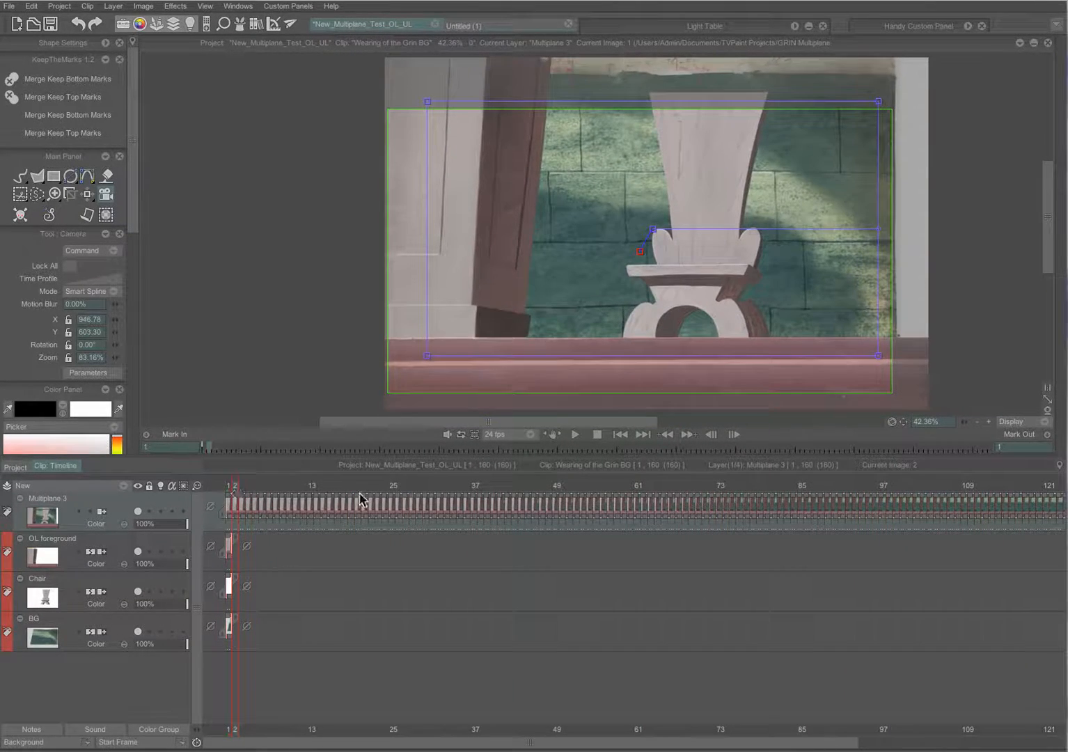
mouse_move(232, 488)
left_mouse_down()
mouse_move(283, 492)
mouse_move(239, 497)
left_mouse_up()
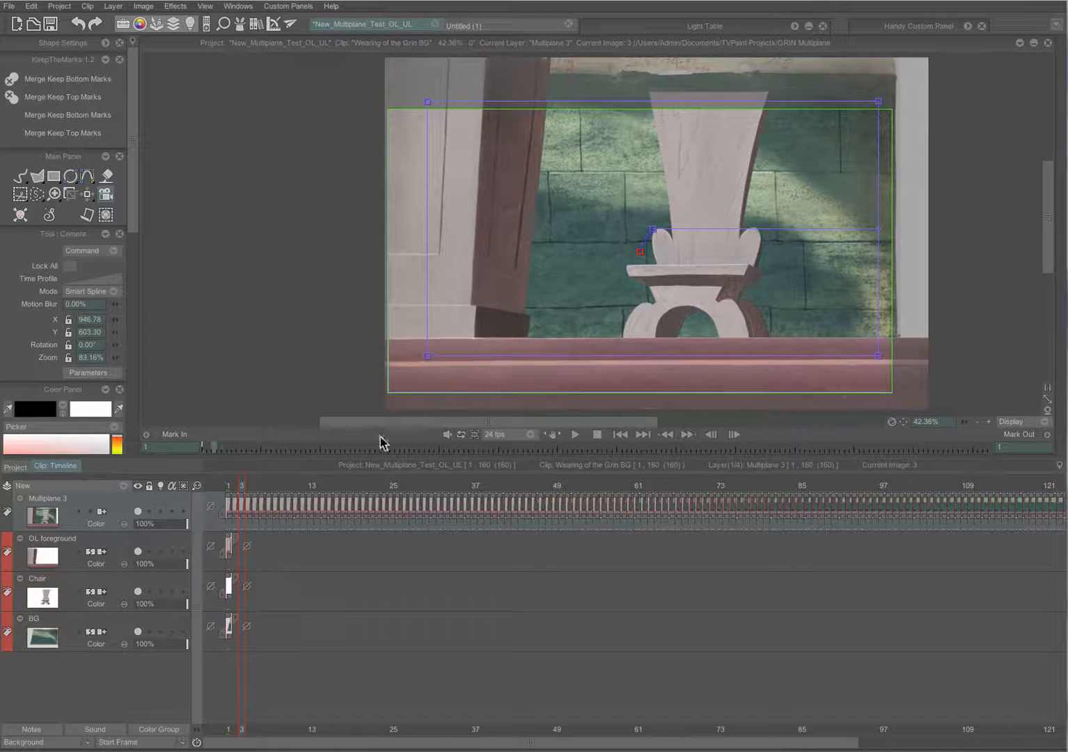